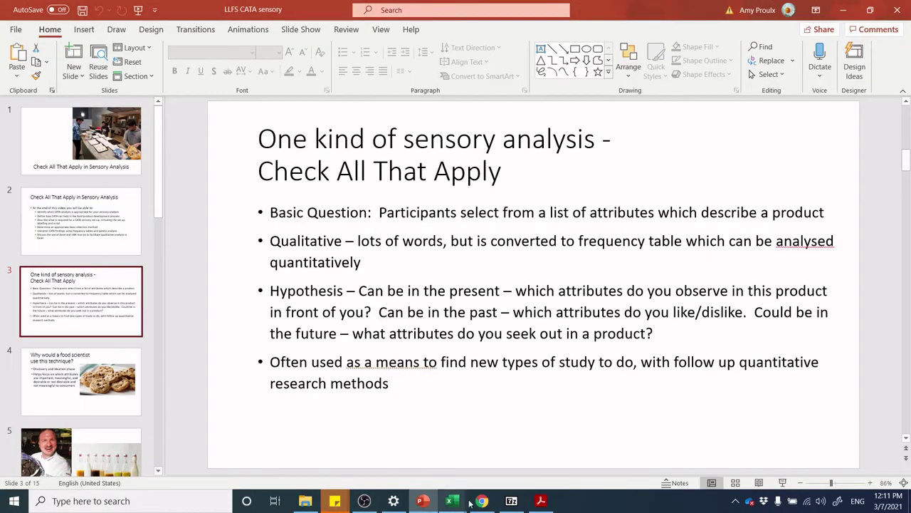
In Chrome, change the Google search from 'sheets' to 'forms' and open the Google Forms result.
click(482, 501)
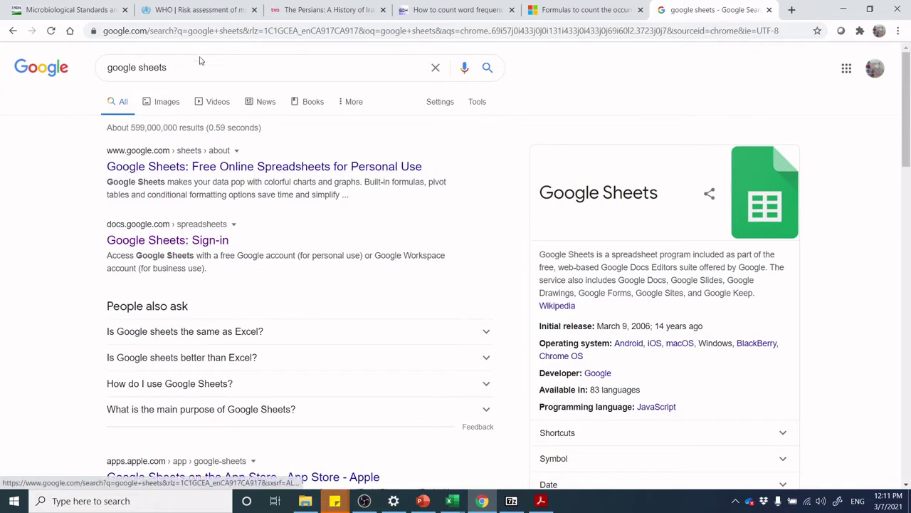
drag(200, 66, 138, 69)
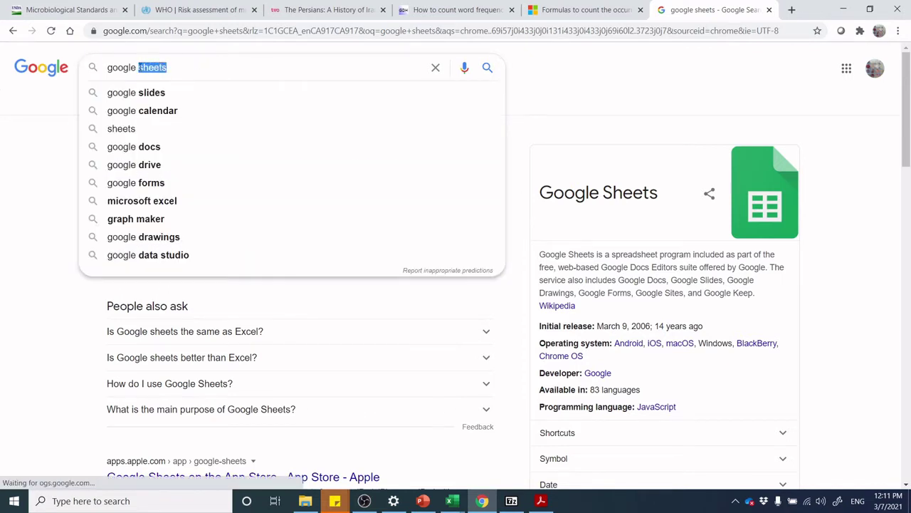
text(fo)
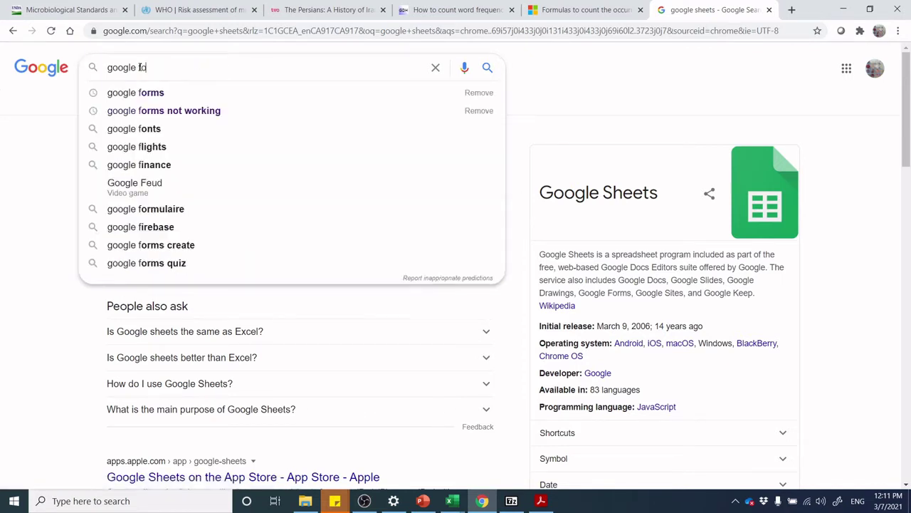
text(rms)
key(Return)
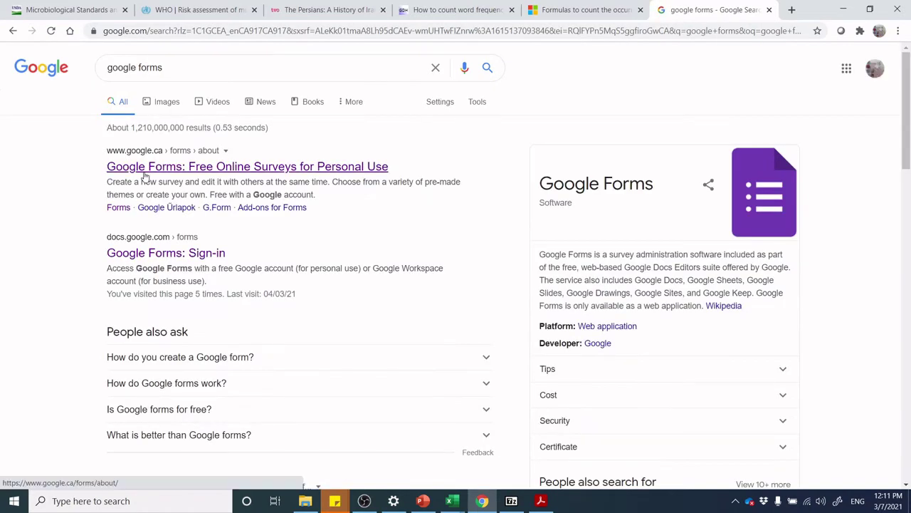
click(144, 173)
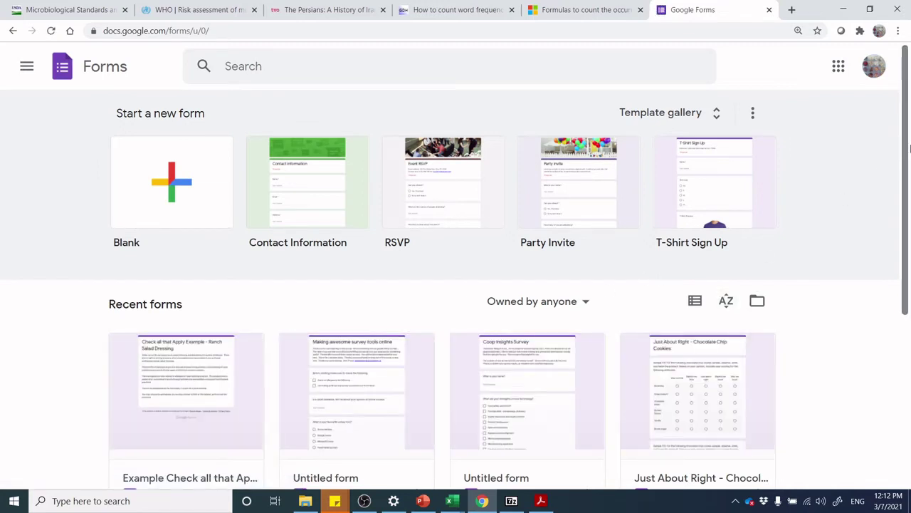
Open the 'Example Check all that Apply - Ranch Salad Dressing' form from Recent forms and review its questions.
scroll(910, 202, down, 2)
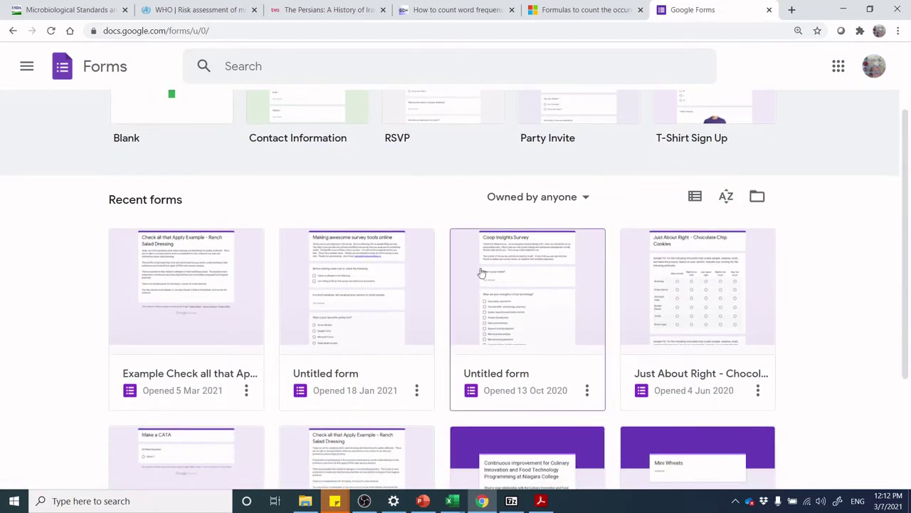
click(210, 305)
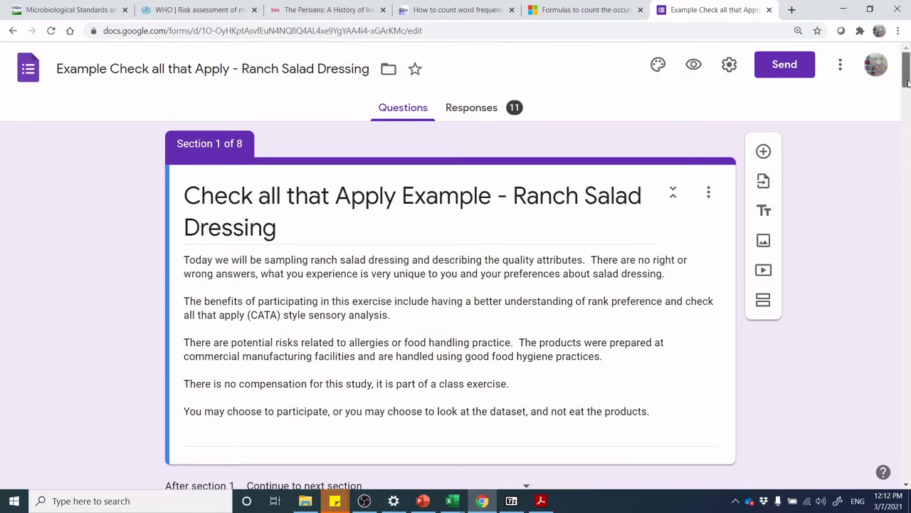
drag(908, 83, 907, 183)
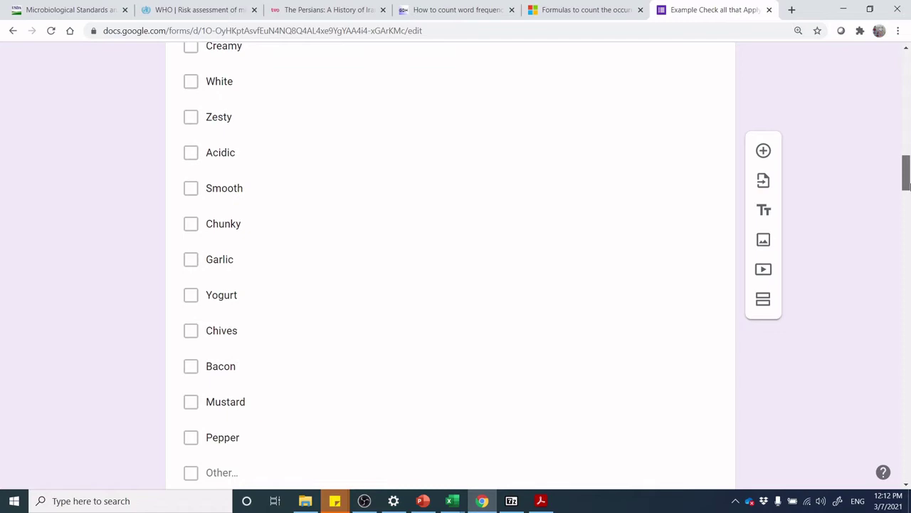
drag(907, 184, 895, 71)
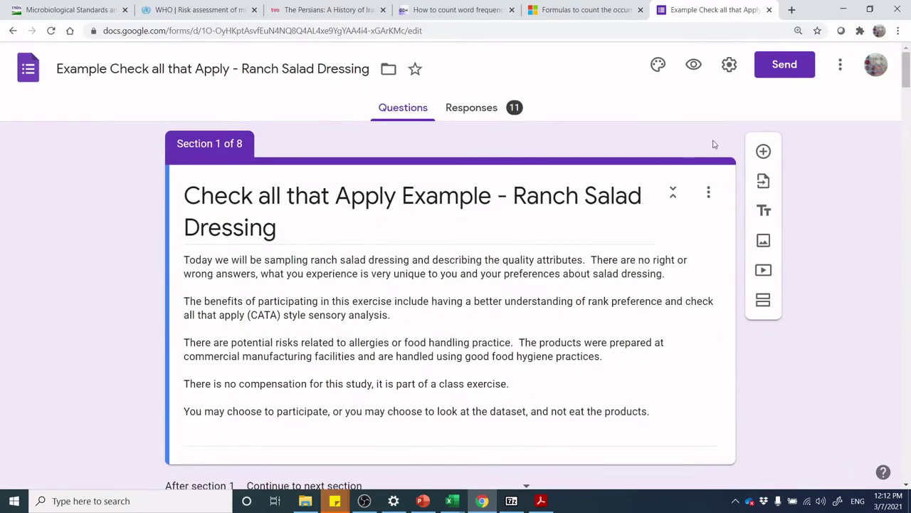
Show the Responses summary for the 11 responses and look through the per-sample attribute charts.
click(471, 107)
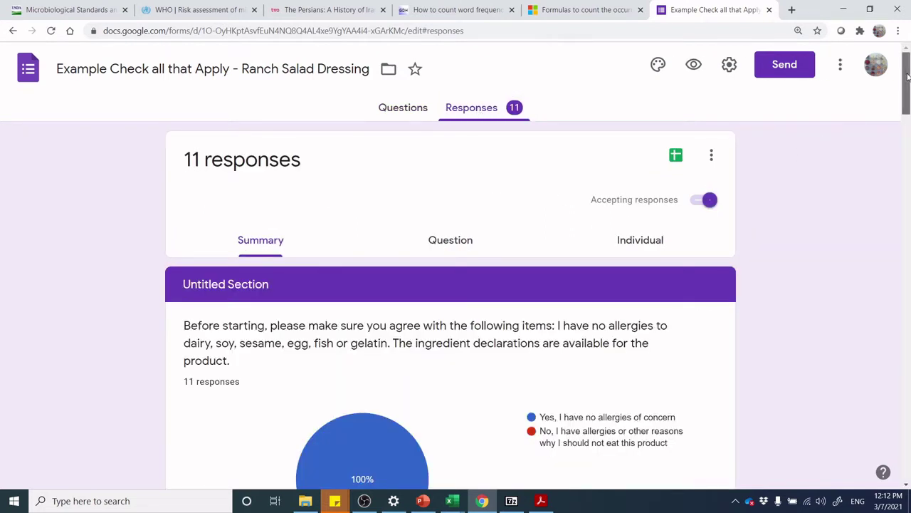
drag(908, 77, 908, 216)
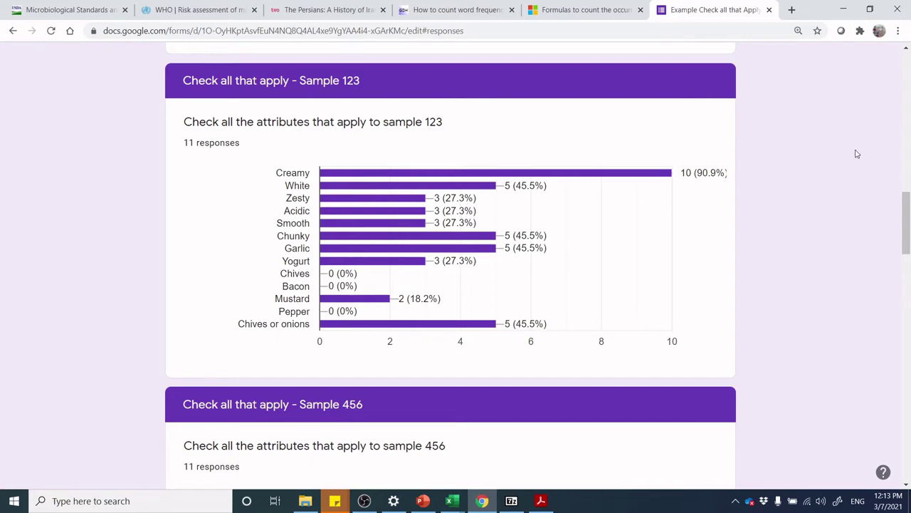
drag(909, 217, 909, 48)
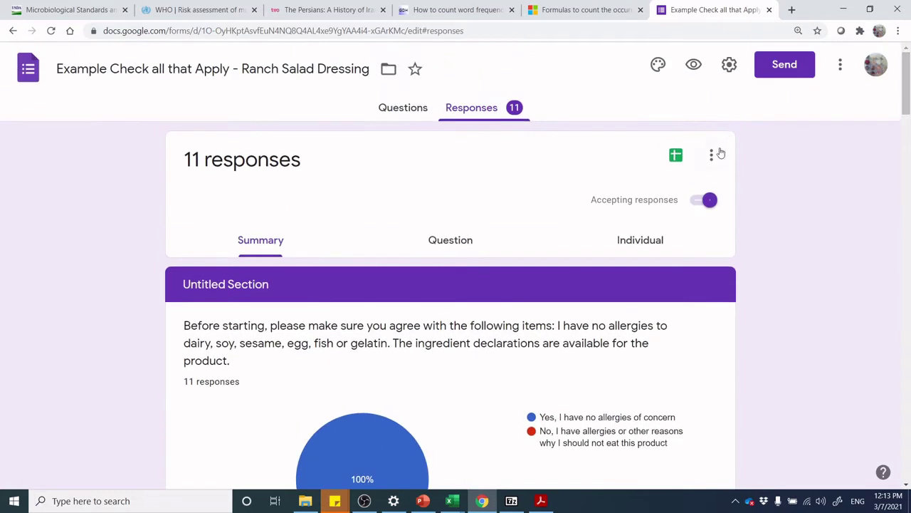
Open the responses as the 'Ranch Salad Dressing CATA example' spreadsheet and select cell A2.
click(676, 155)
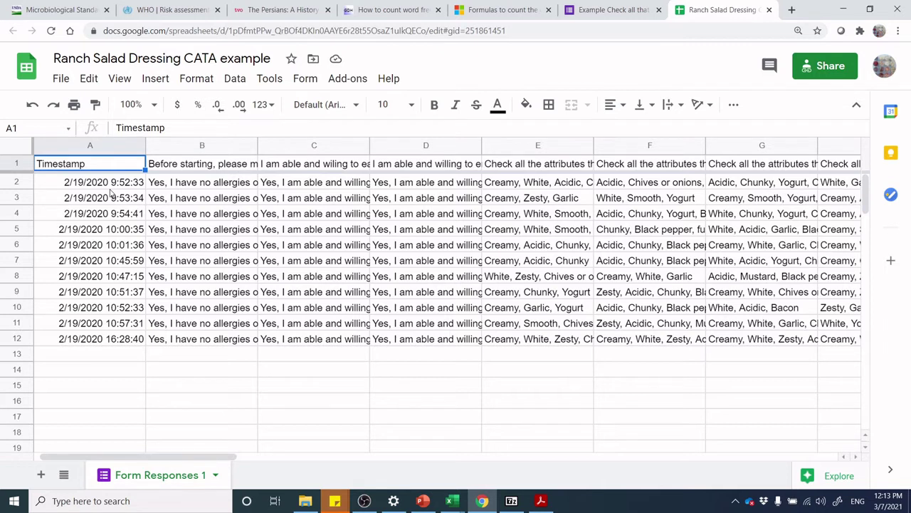
click(110, 188)
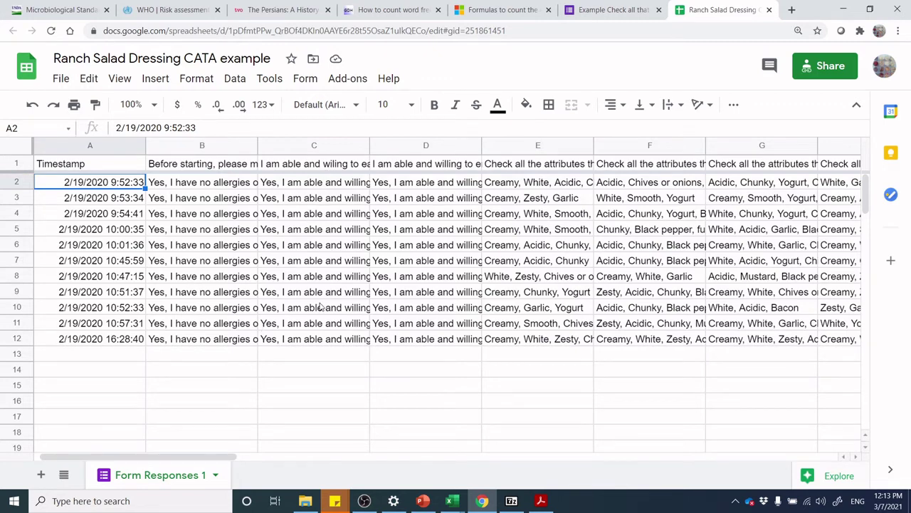
drag(226, 461, 268, 462)
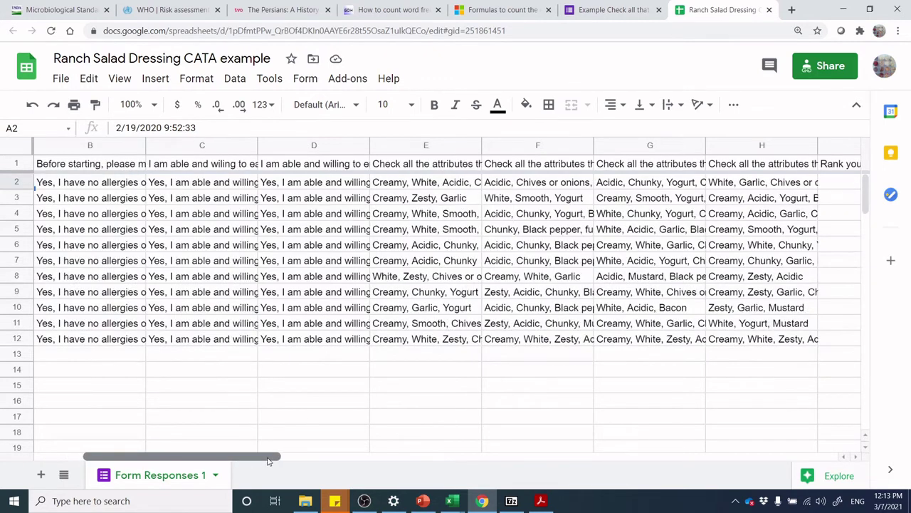
click(403, 171)
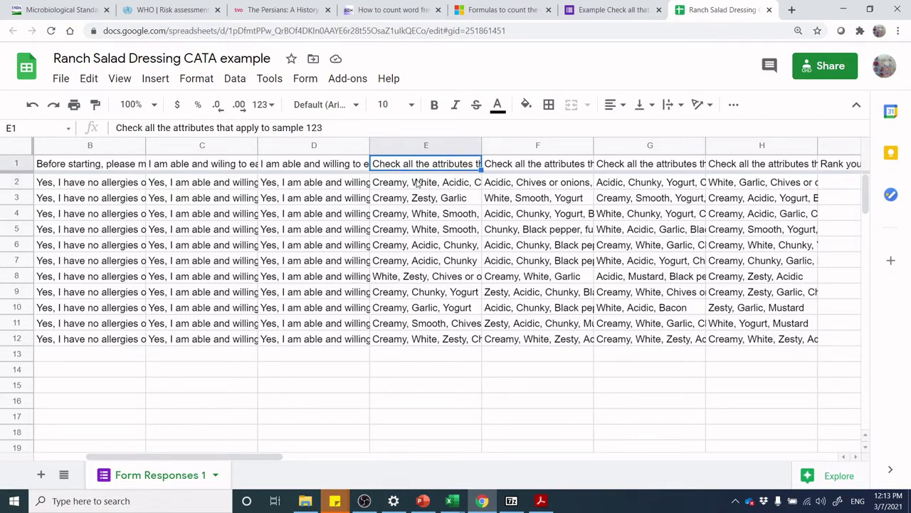
click(419, 183)
click(420, 199)
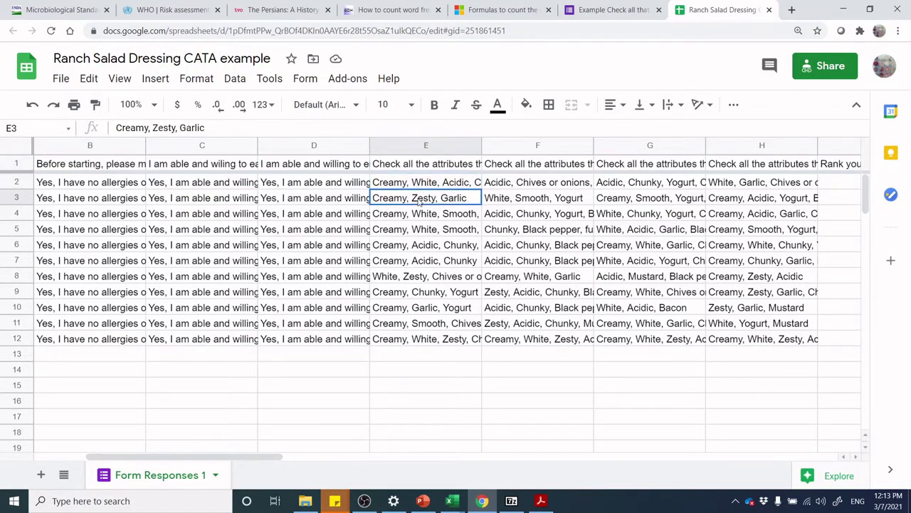
click(421, 231)
click(425, 263)
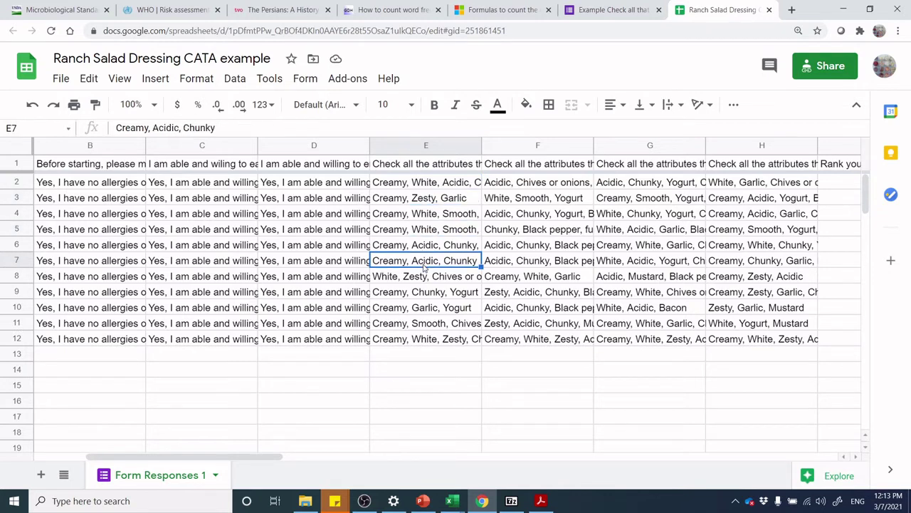
click(430, 188)
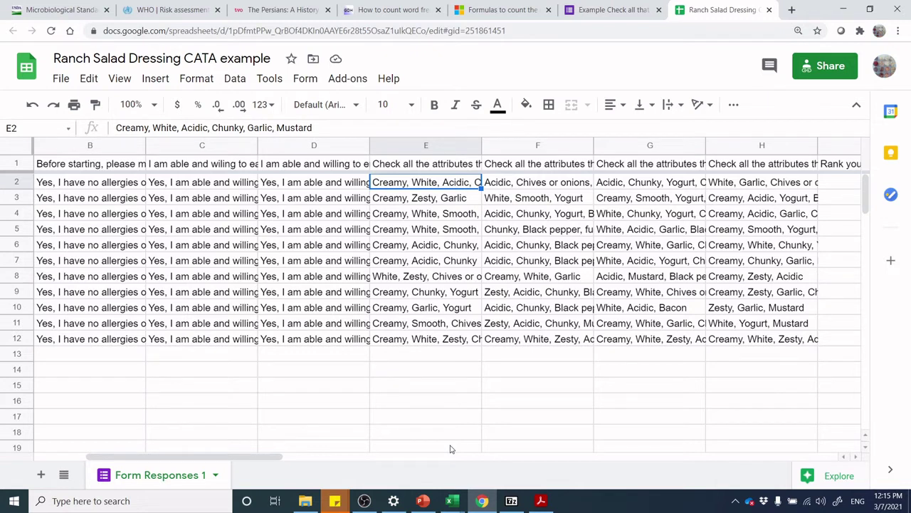
mouse_move(452, 503)
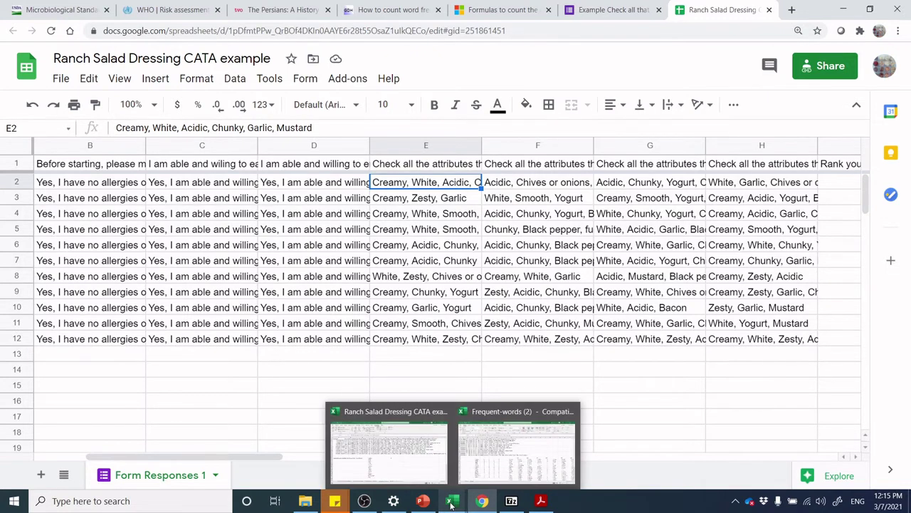
click(62, 81)
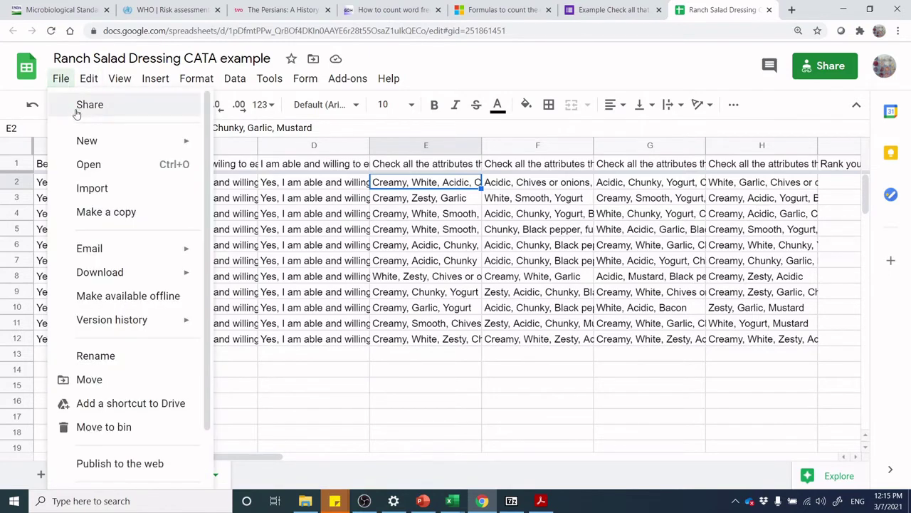
mouse_move(76, 143)
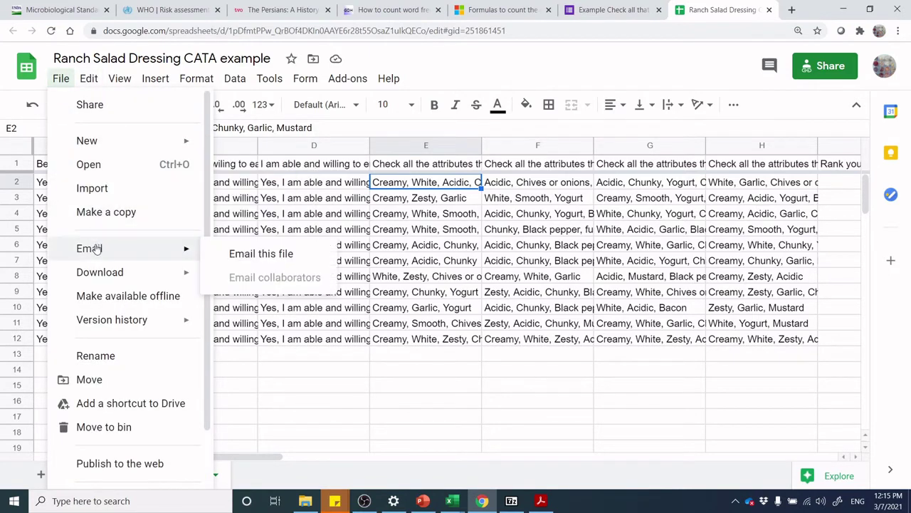
mouse_move(110, 276)
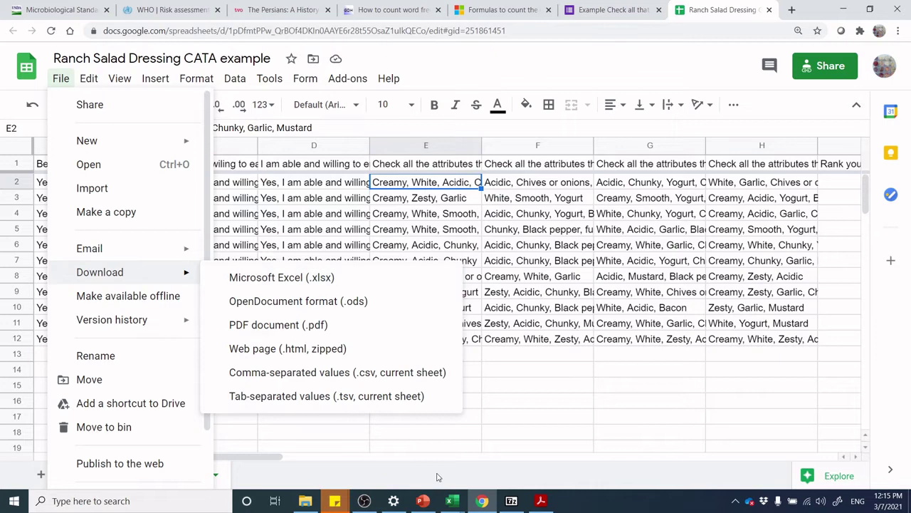
click(450, 501)
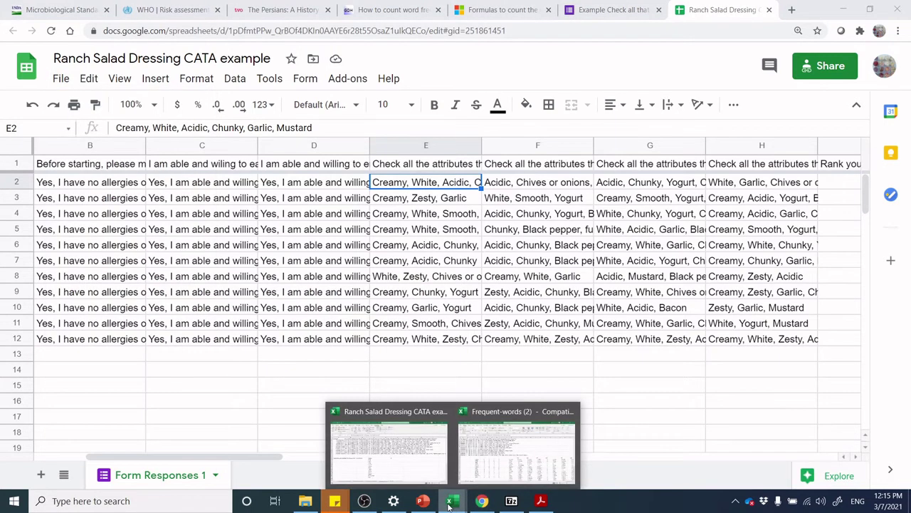
Switch to the Excel workbook, check the 'Frequency of numbers done' sheet, then go to 'Frequency of numbers'.
click(421, 470)
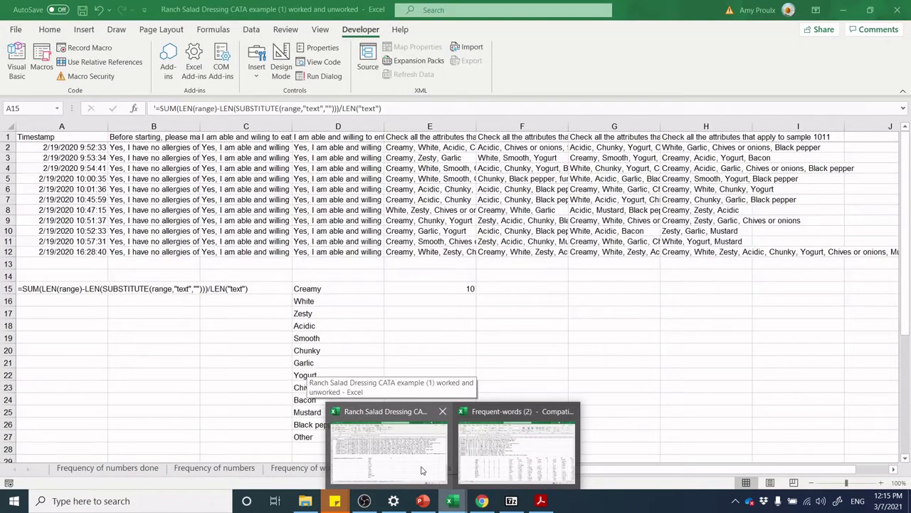
click(121, 470)
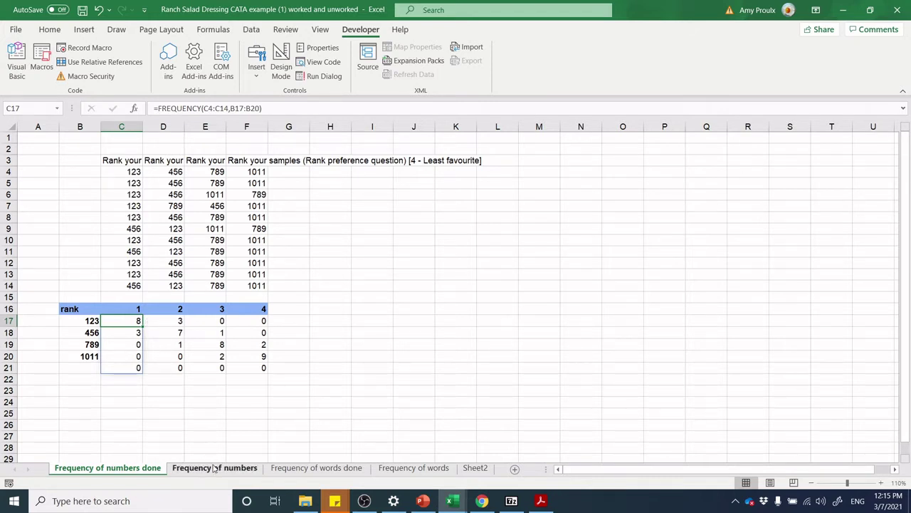
click(213, 467)
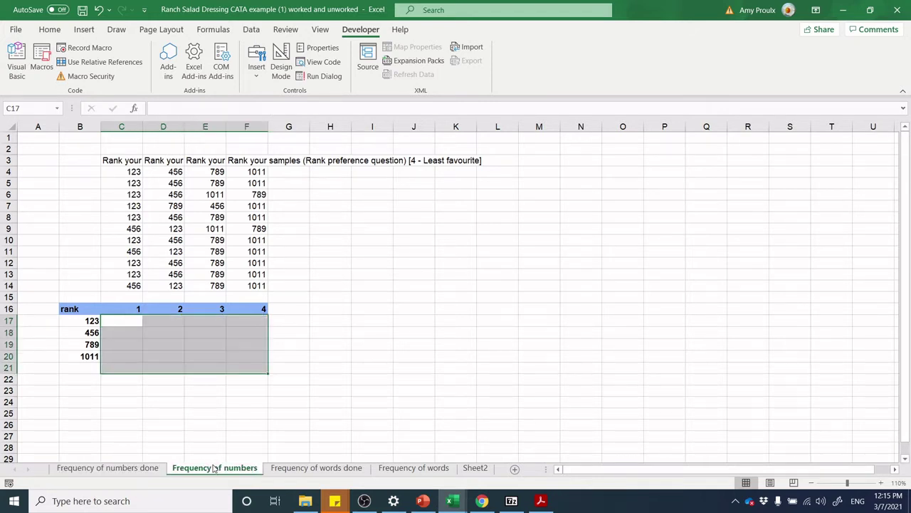
Enter =FREQUENCY(C4:C14,B17:B20) in C17 to count rank 1 placements per sample code.
click(123, 323)
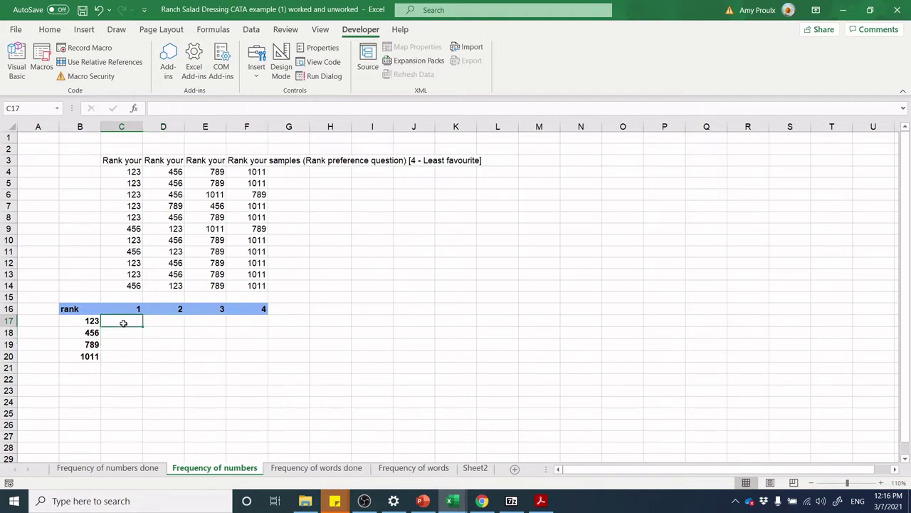
text(=fre)
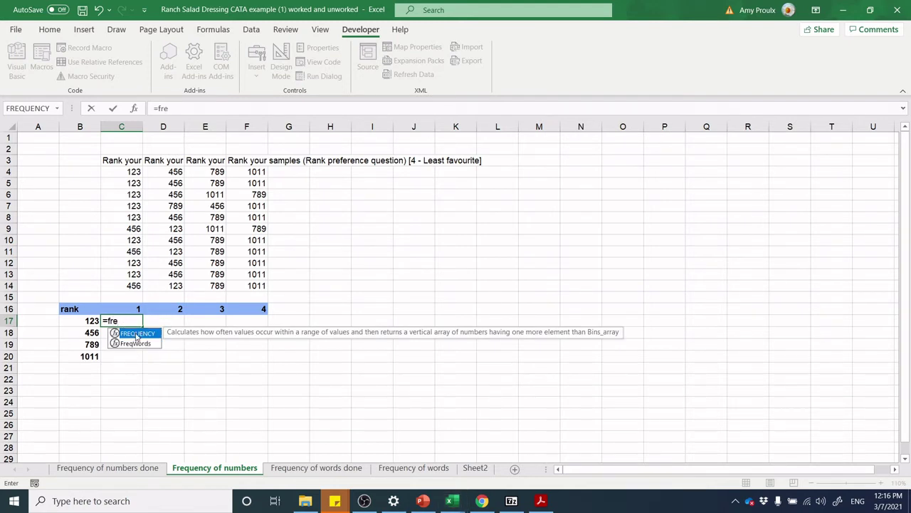
double_click(136, 333)
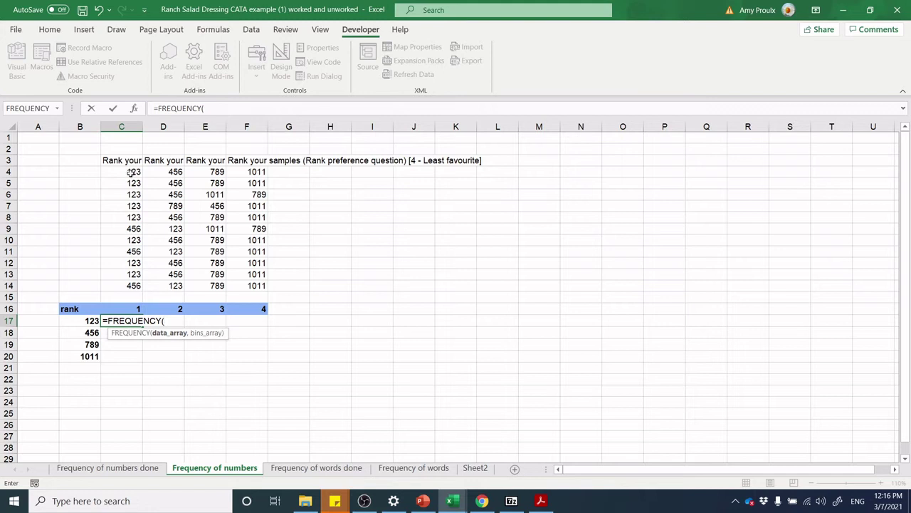
drag(132, 172, 137, 281)
text(,)
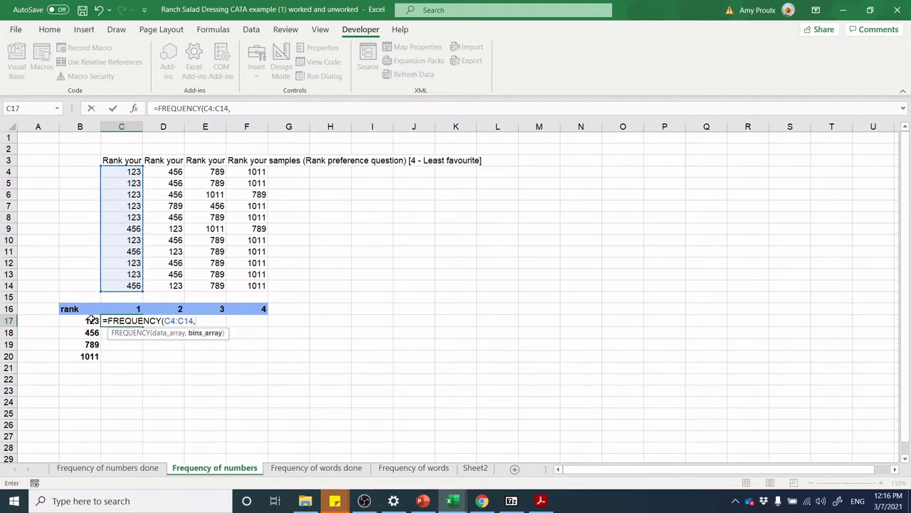
drag(91, 319, 88, 356)
text())
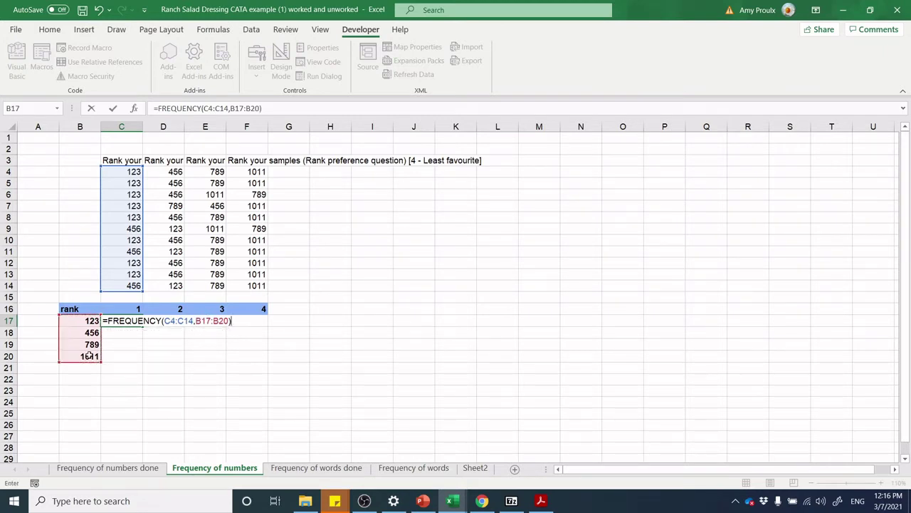
key(Return)
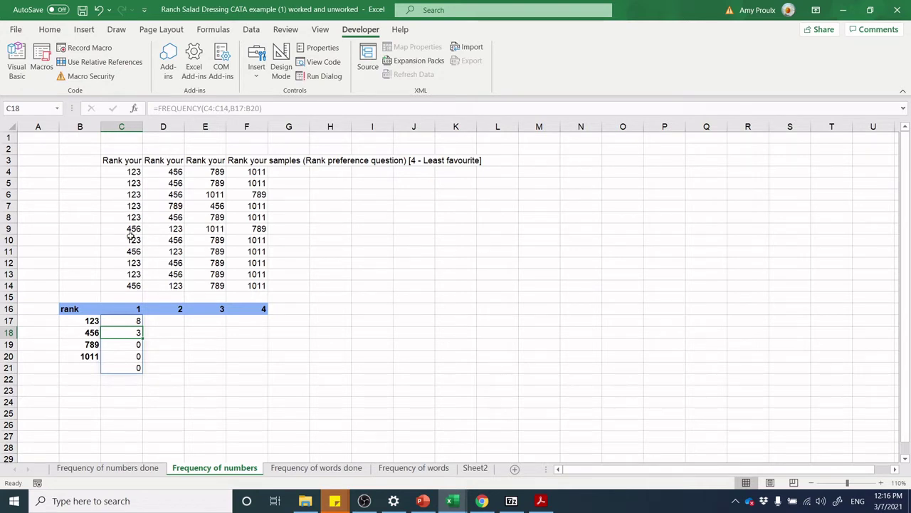
Enter =FREQUENCY(D4:D14,B17:B20) in D17 for the rank 2 counts.
click(153, 321)
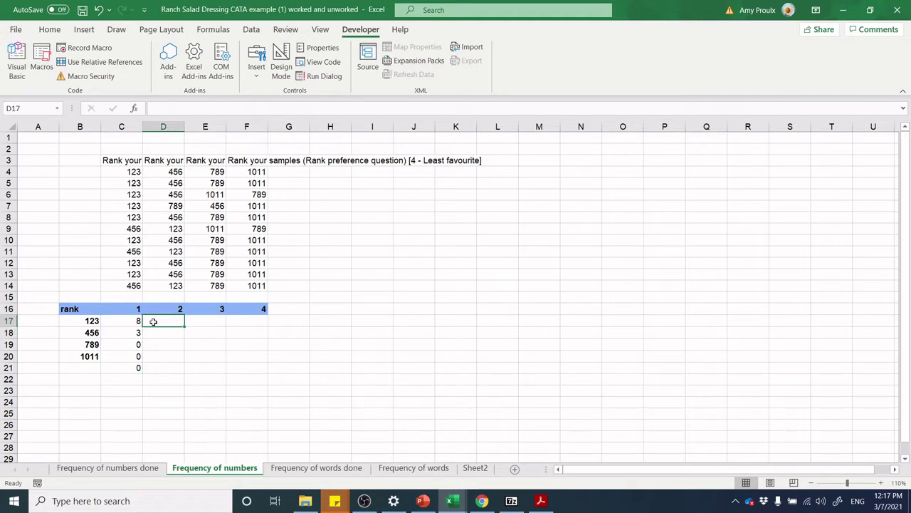
text(=fre)
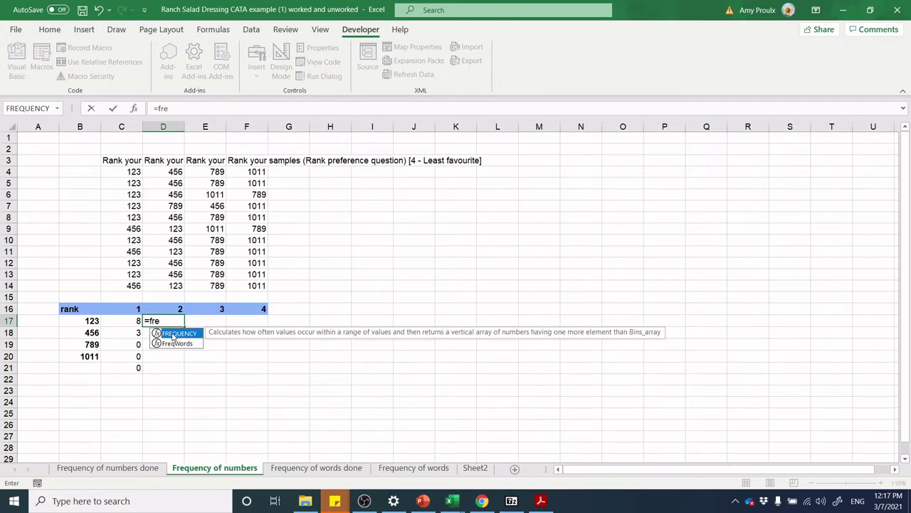
double_click(173, 333)
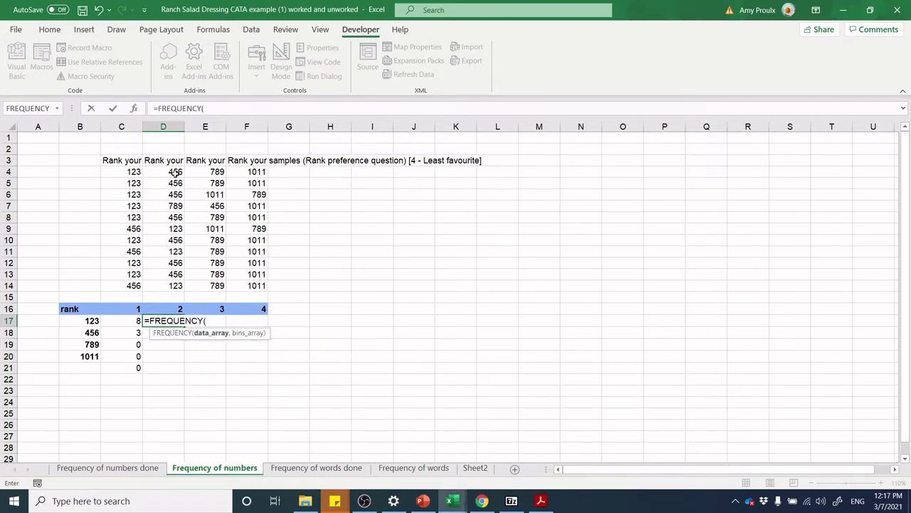
drag(175, 173, 184, 287)
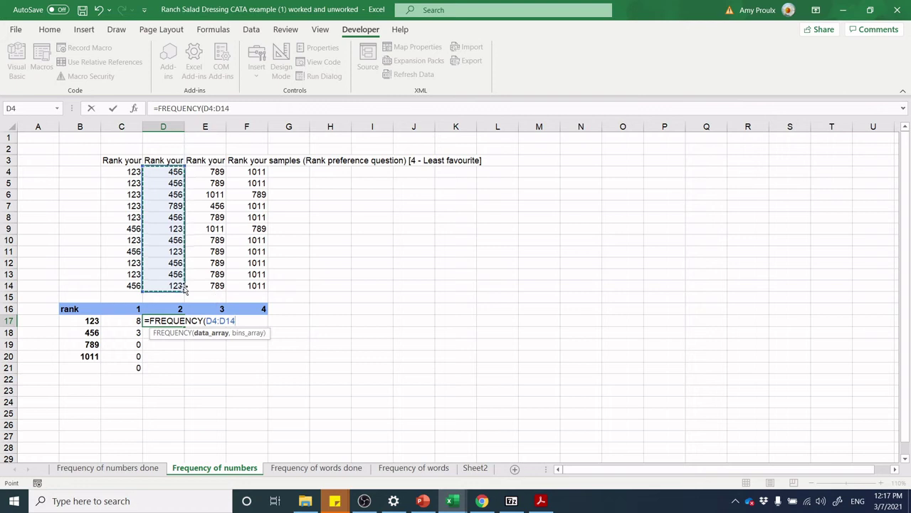
text(,)
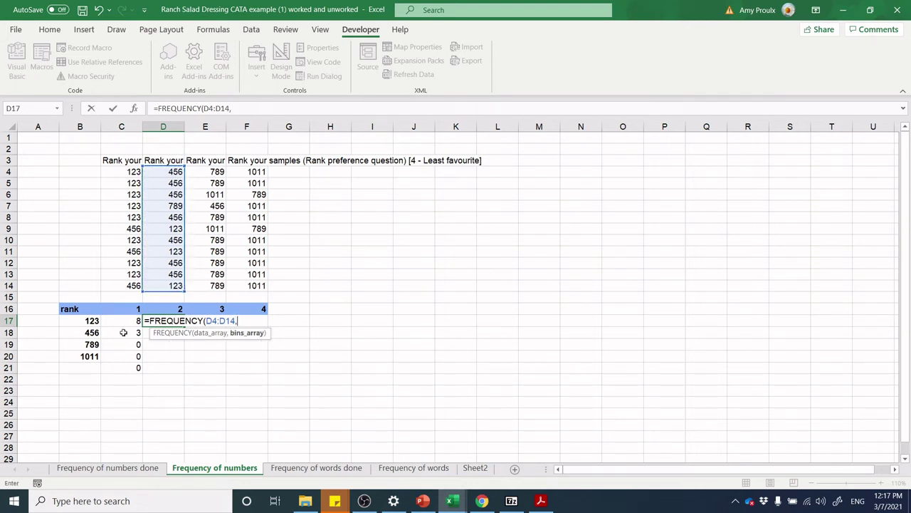
drag(97, 324, 94, 363)
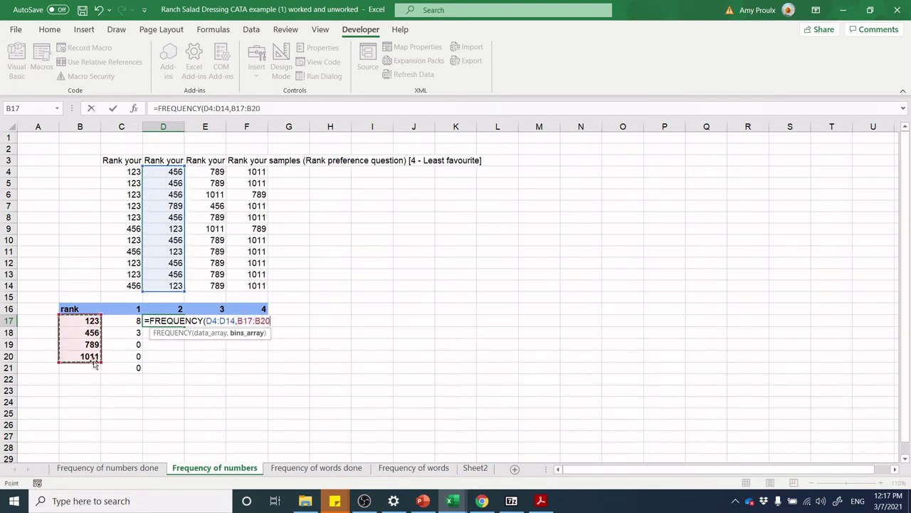
text())
key(Return)
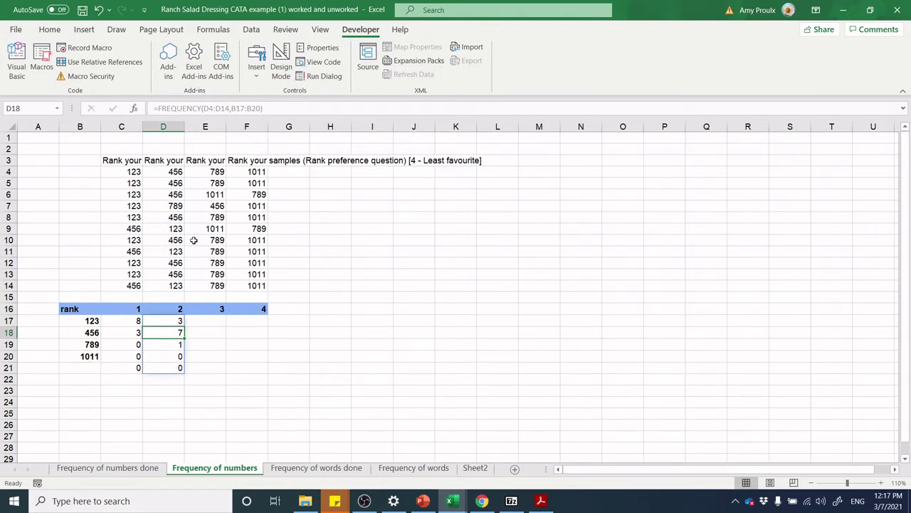
Enter =FREQUENCY(E4:E14,B17:B20) in E17 for the rank 3 counts.
click(210, 319)
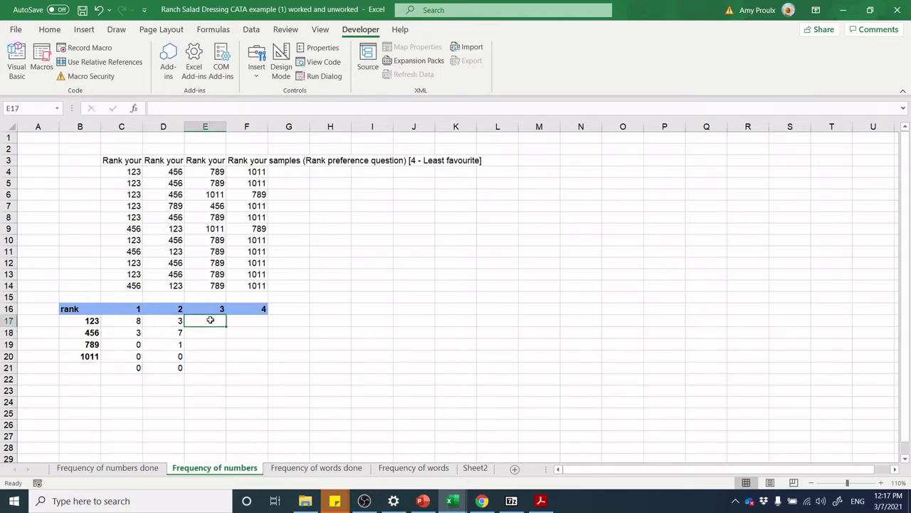
text(=fre)
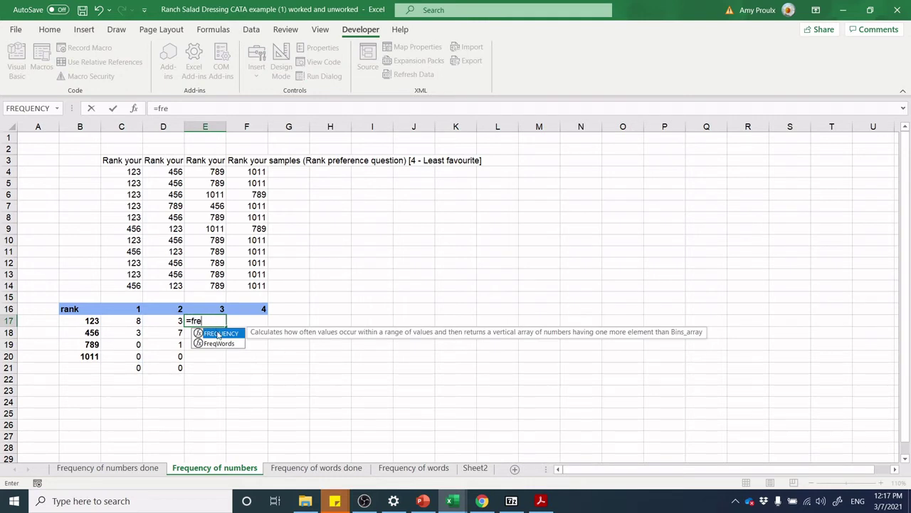
double_click(218, 333)
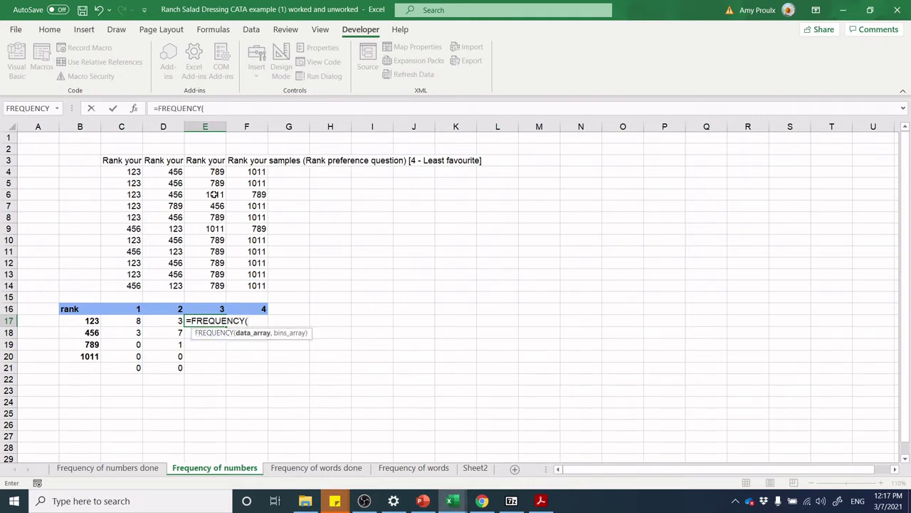
drag(213, 171, 219, 283)
text(,)
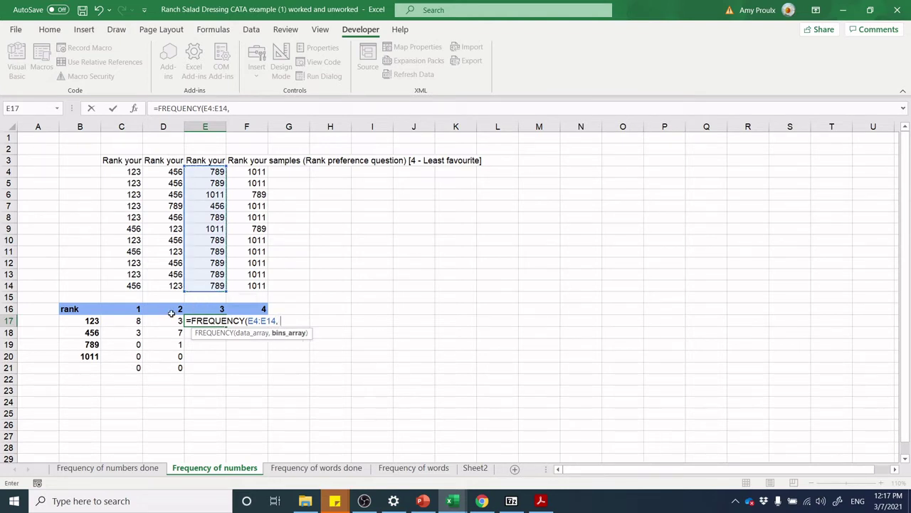
drag(92, 321, 91, 356)
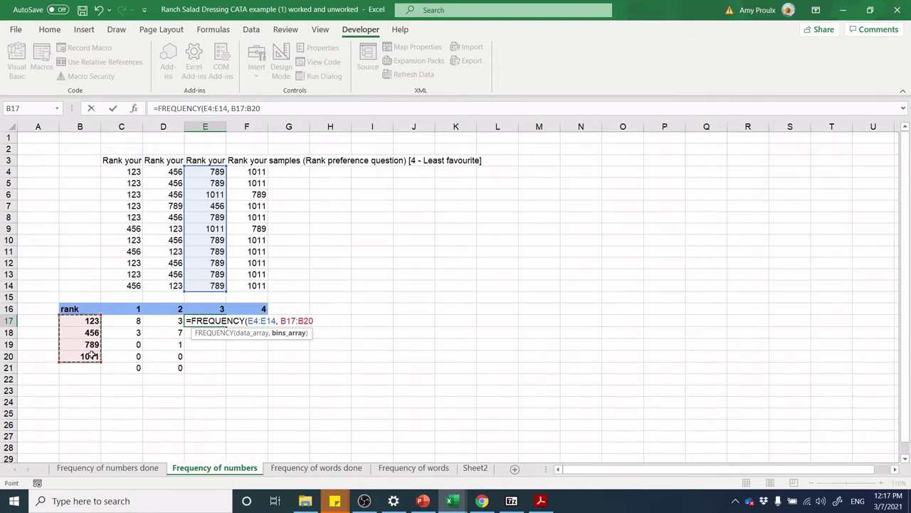
key(ctrl+Return)
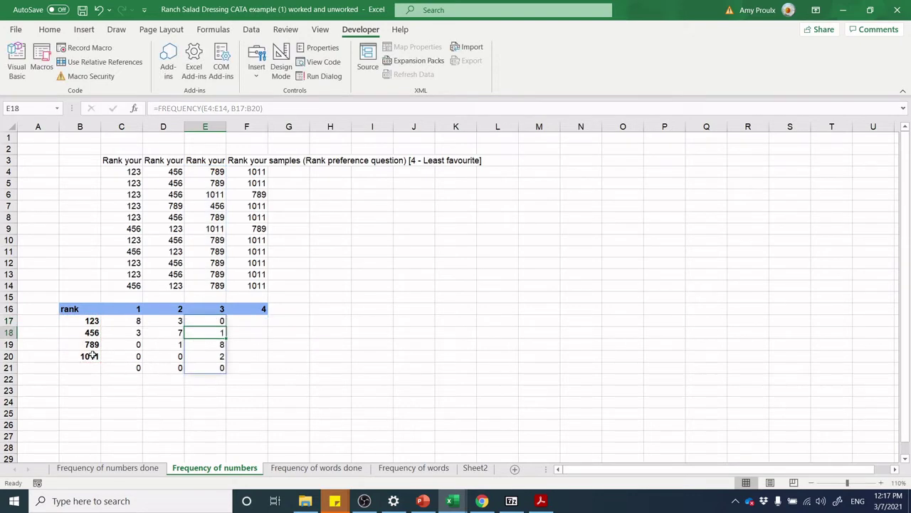
click(257, 320)
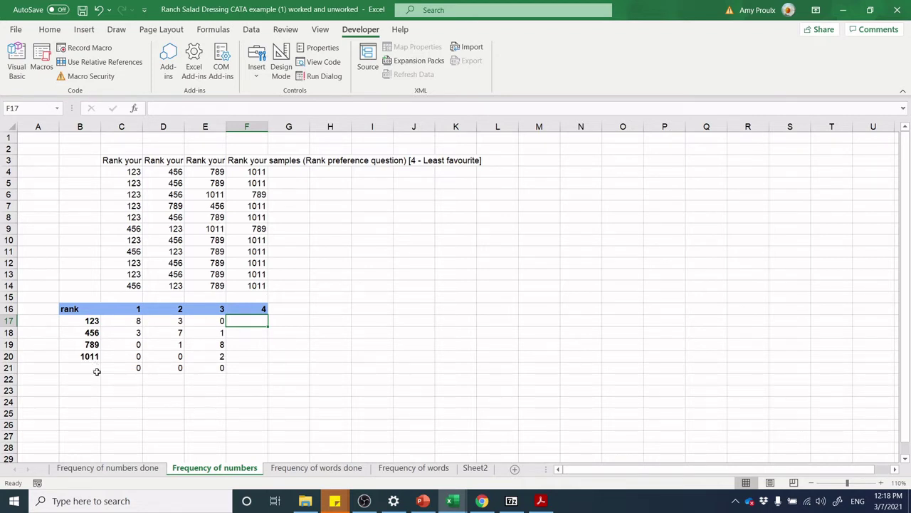
Enter =FREQUENCY(F4:F14,B17:B20) in F17, removing a stray V1 reference, for the rank 4 counts.
text(=fr)
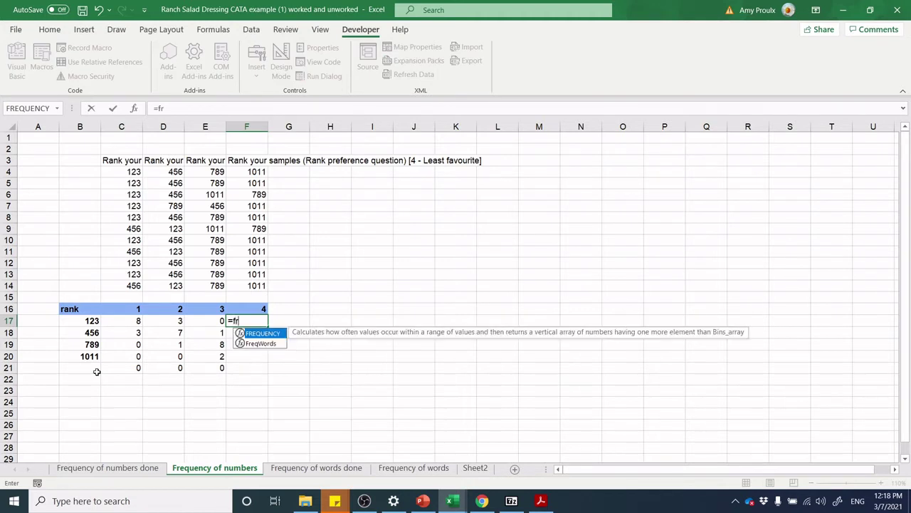
double_click(259, 333)
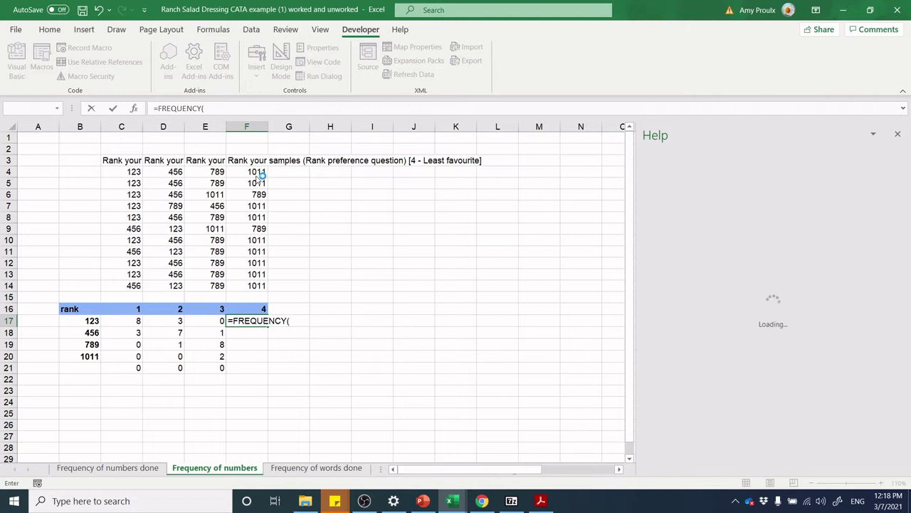
double_click(898, 135)
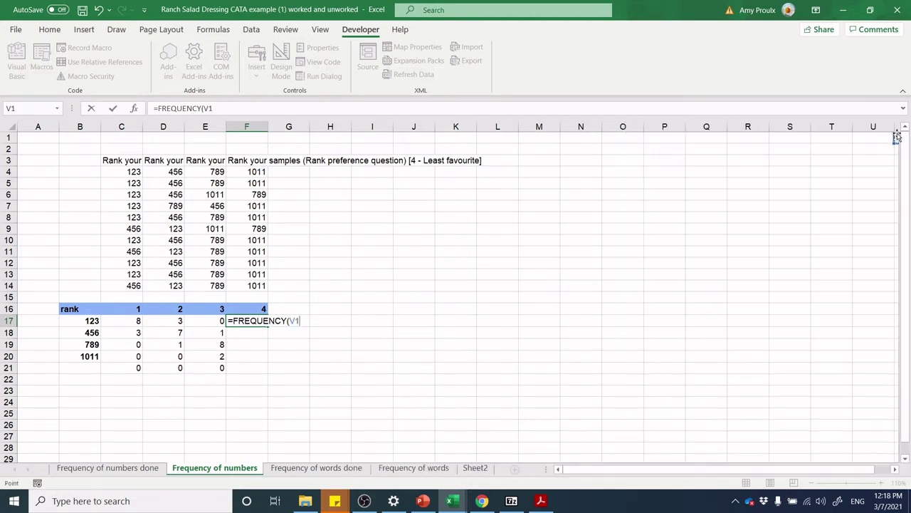
key(BackSpace)
key(BackSpace)
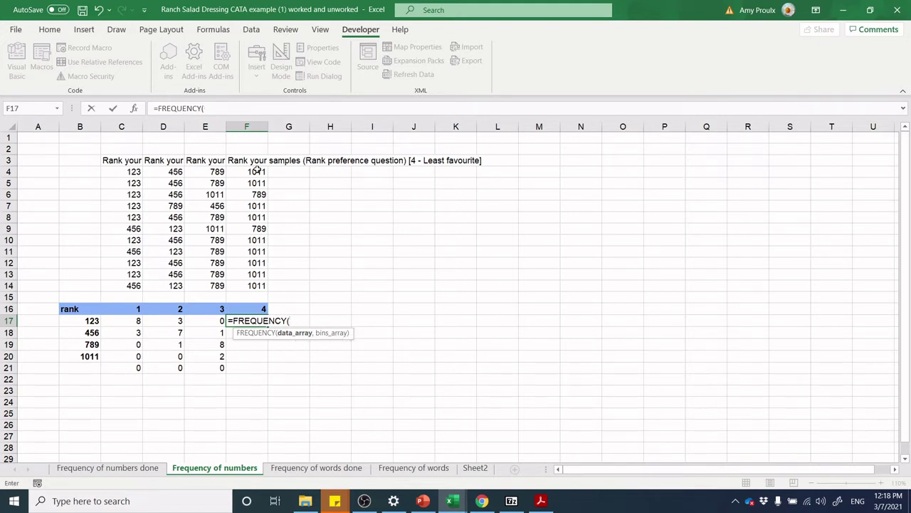
drag(257, 169, 259, 285)
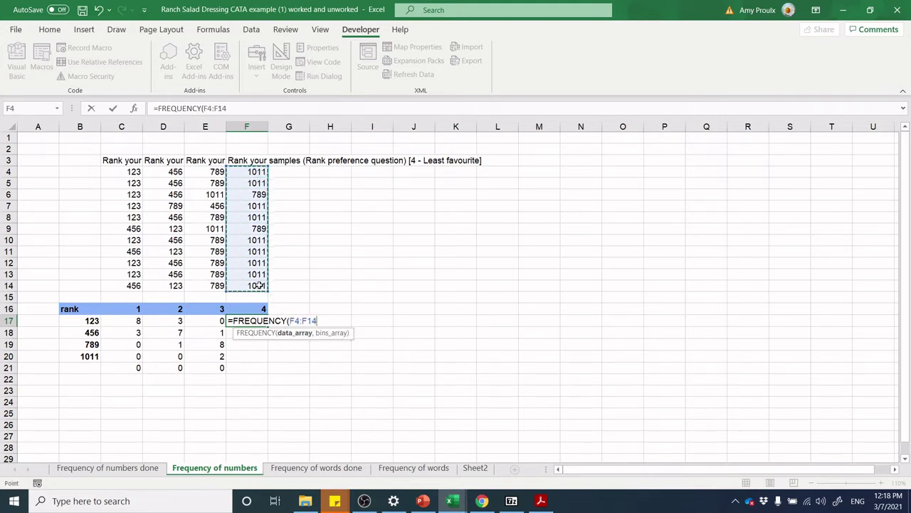
text(,)
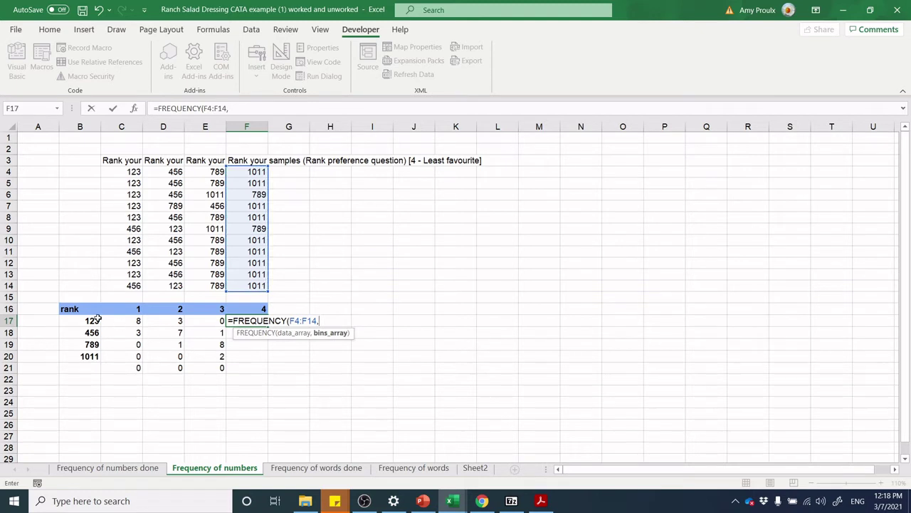
drag(92, 320, 93, 353)
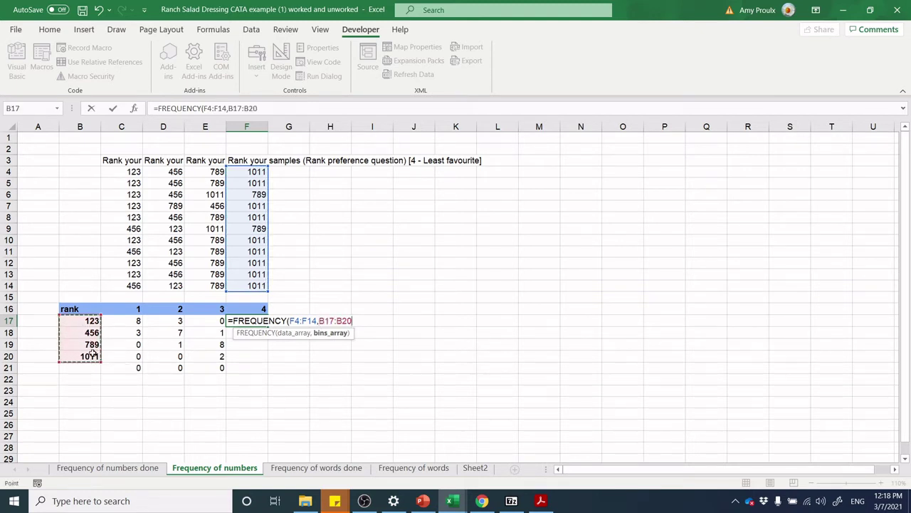
key(Return)
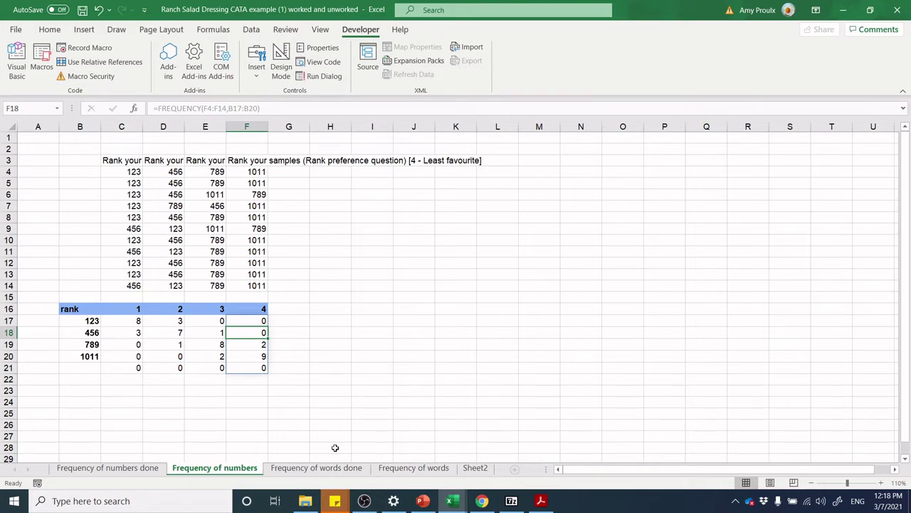
On the Frequency of words sheet, replace E15's formula with =FREQUENCY(E2:E12,D15:D27).
click(413, 468)
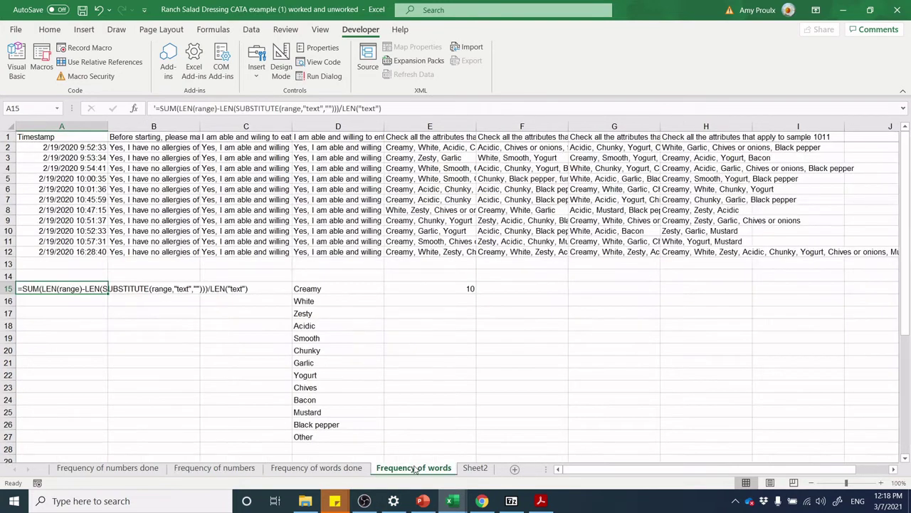
click(448, 286)
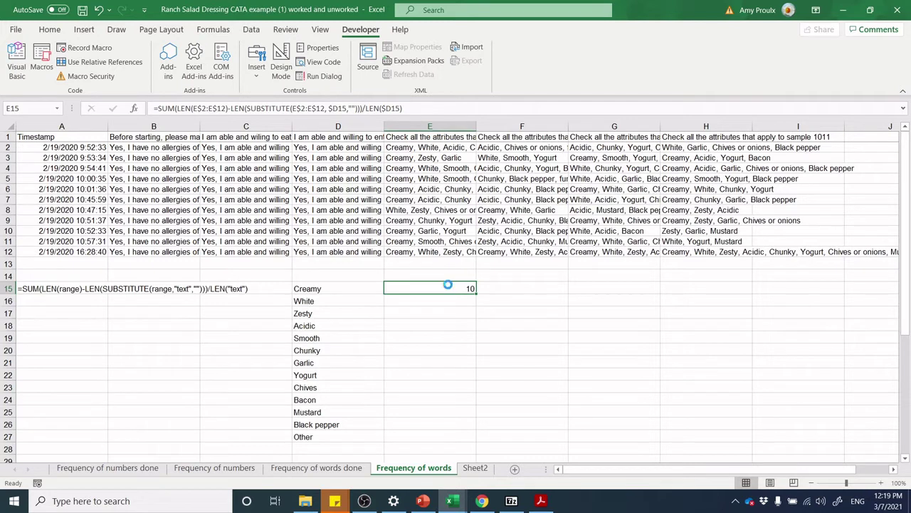
key(Delete)
text(=fre)
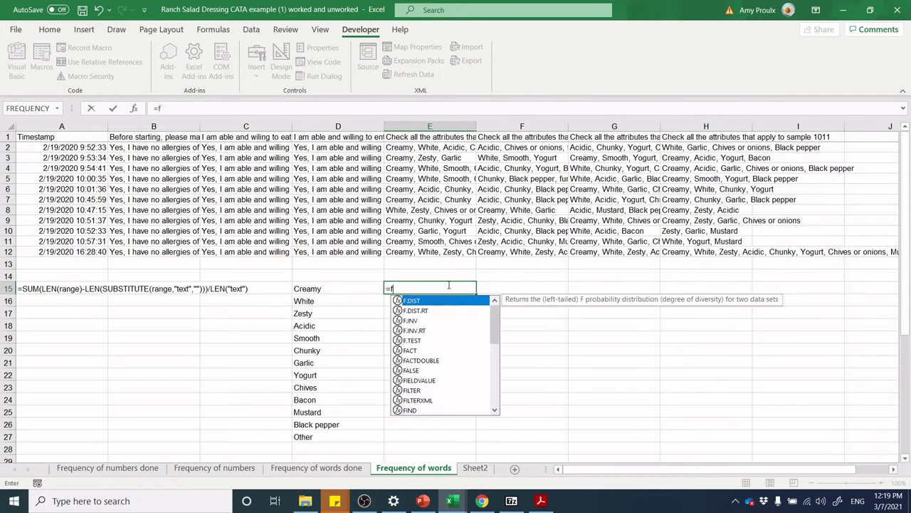
double_click(432, 300)
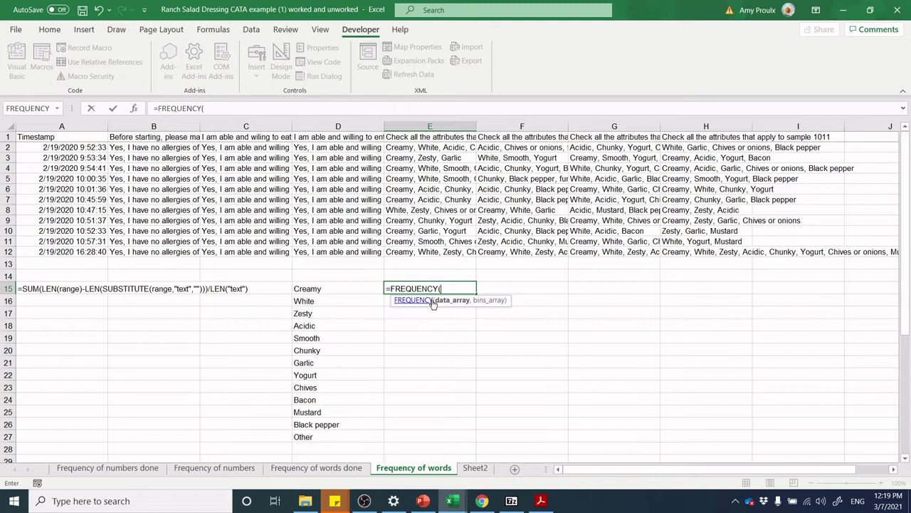
drag(426, 147, 430, 250)
text(,)
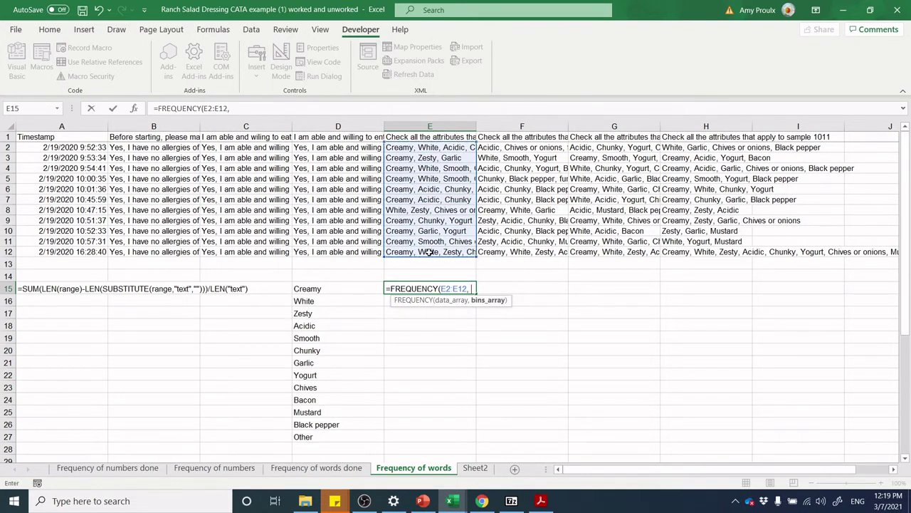
drag(359, 292, 355, 430)
key(Return)
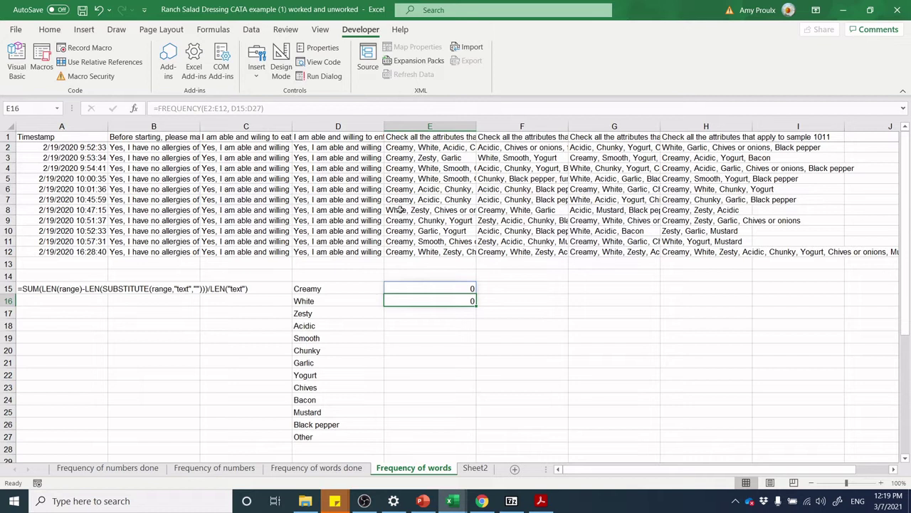
Delete the FREQUENCY results from E15:E16 and reselect E15.
drag(411, 284, 413, 297)
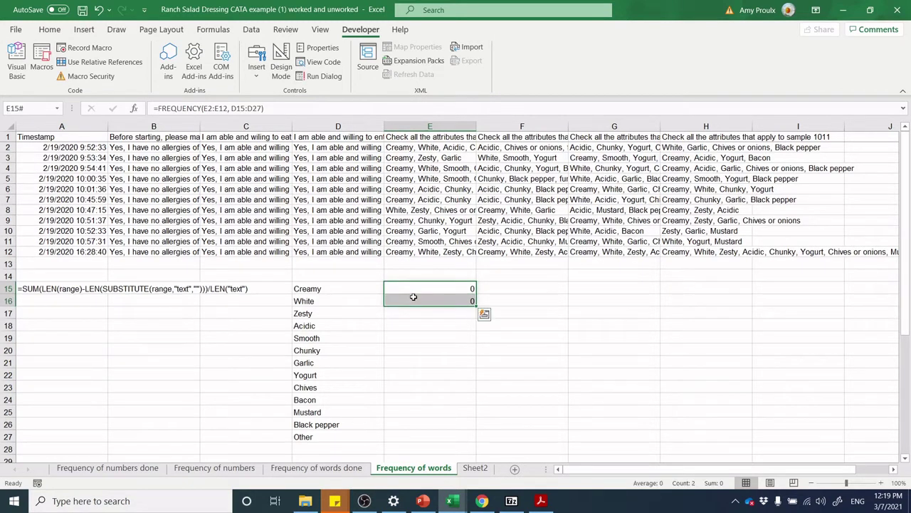
key(Delete)
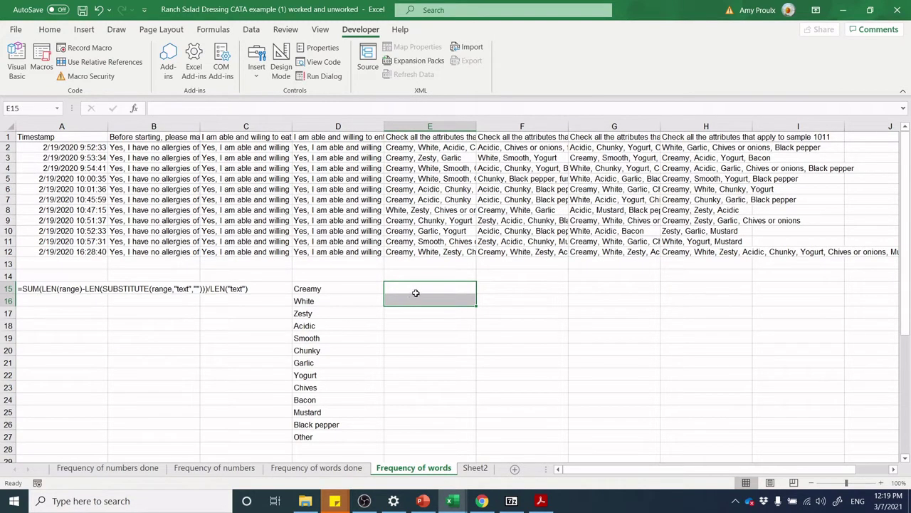
click(421, 285)
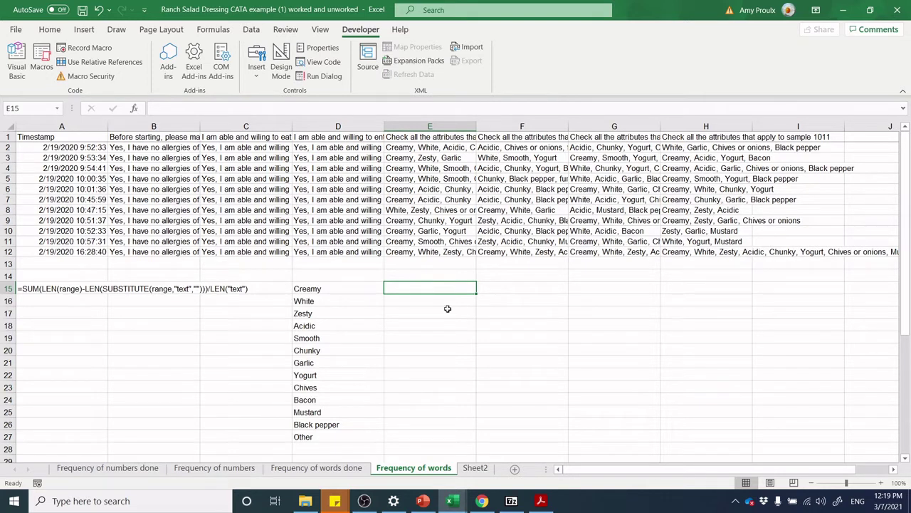
In the Microsoft Docs article, select the =SUM(LEN(range)-LEN(SUBSTITUTE(range,"text","")))/LEN("text") formula.
click(483, 502)
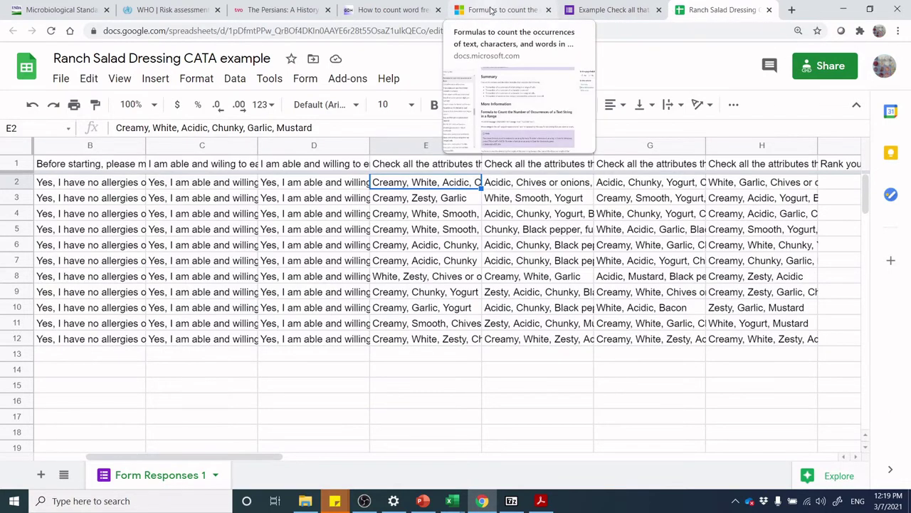
click(476, 10)
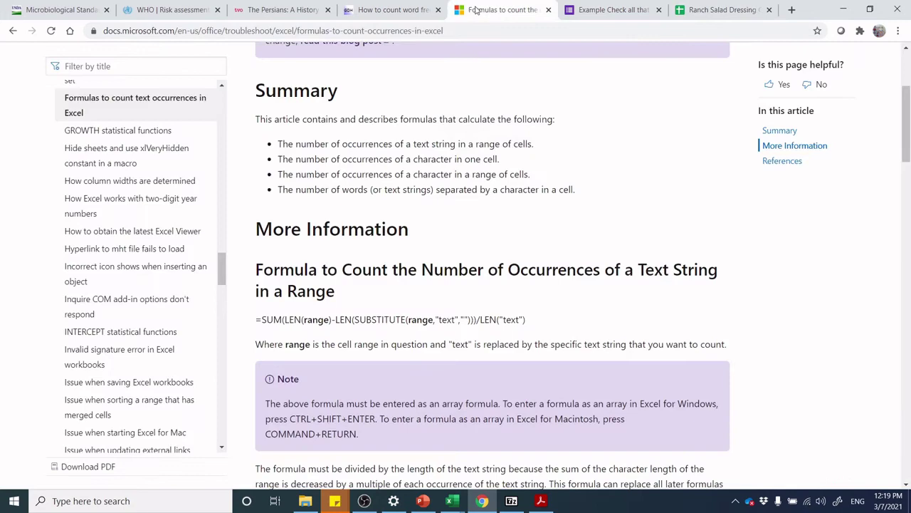
drag(907, 137, 906, 86)
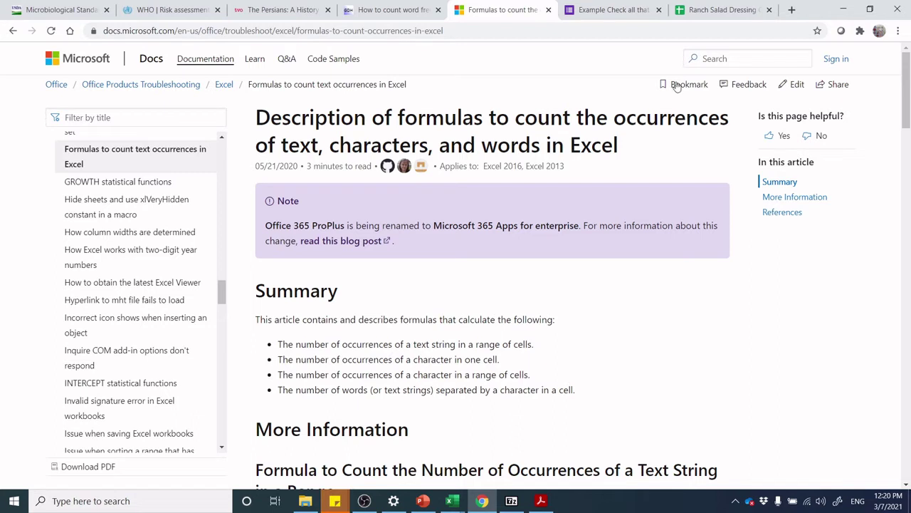
mouse_move(902, 85)
mouse_down()
mouse_move(907, 106)
mouse_move(904, 81)
mouse_up()
scroll(527, 261, down, 4)
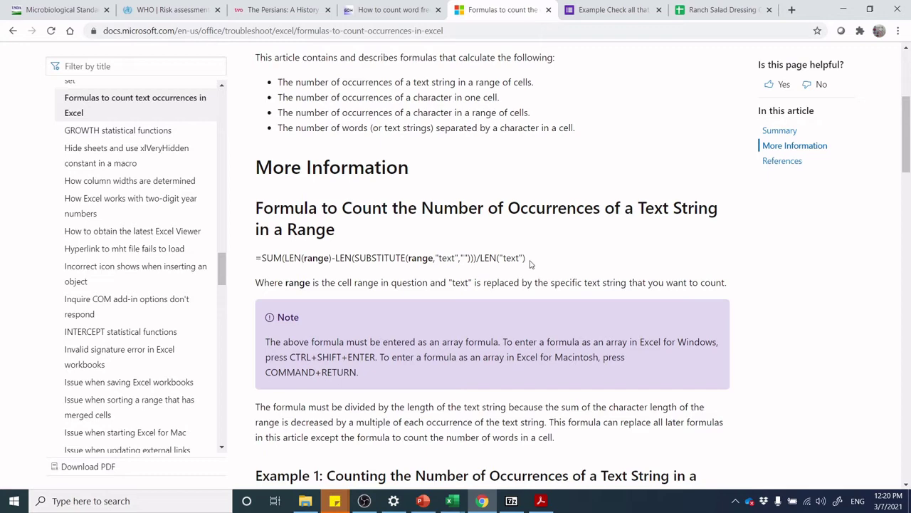
drag(907, 125, 908, 76)
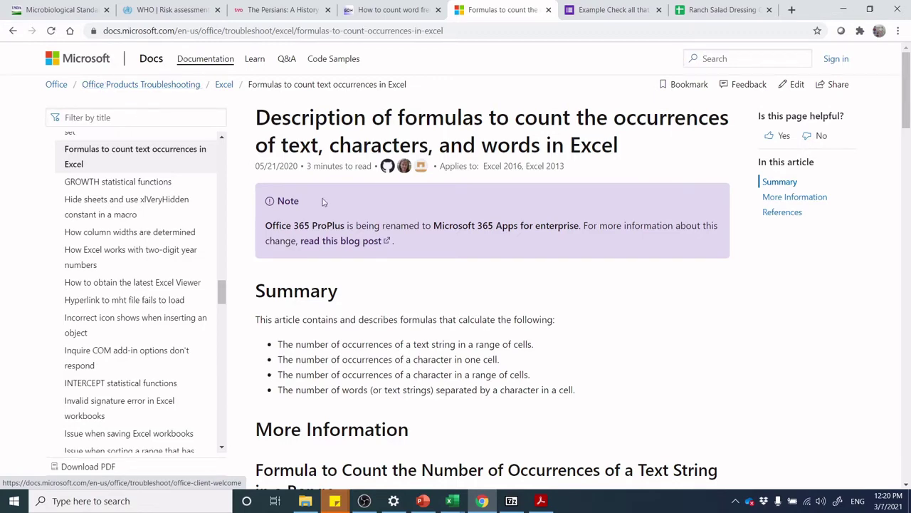
drag(909, 82, 908, 124)
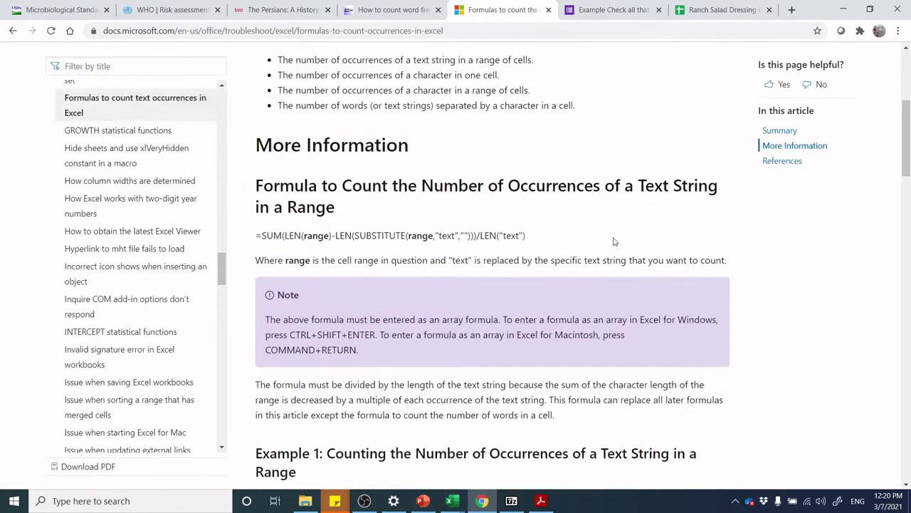
drag(530, 235, 257, 236)
key(ctrl+c)
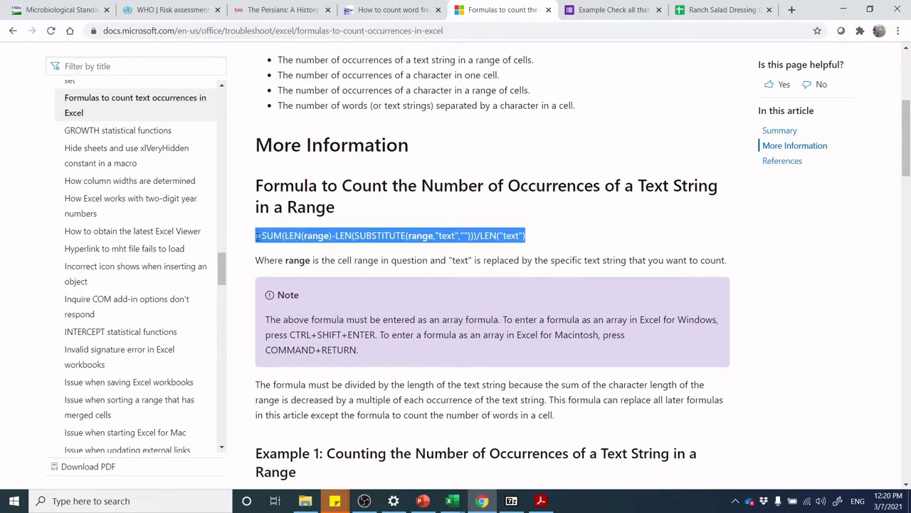
click(453, 500)
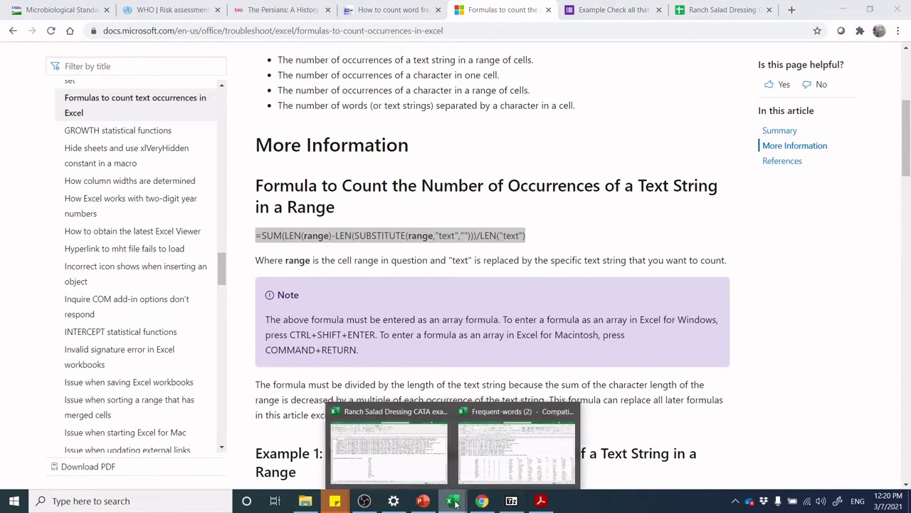
Glance at the Frequent-words (2) workbook, then return to the Ranch Salad Dressing CATA workbook.
click(496, 462)
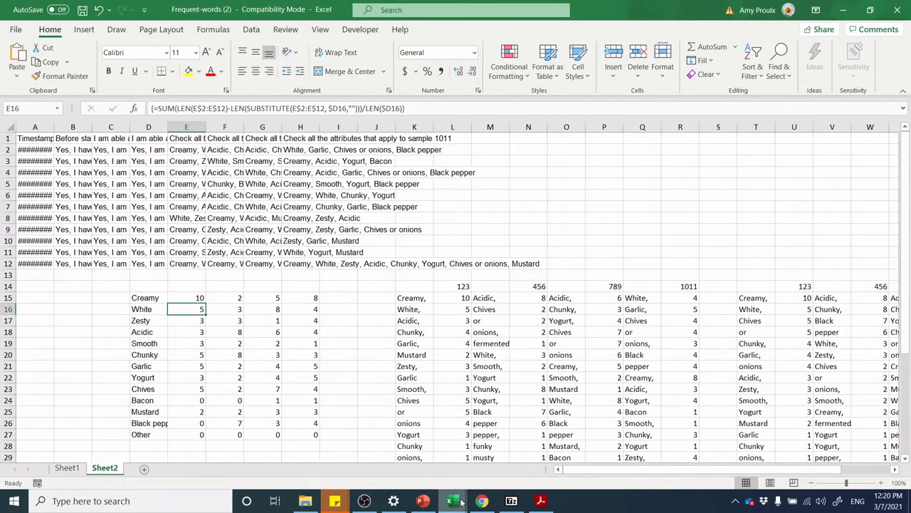
mouse_move(460, 503)
click(395, 456)
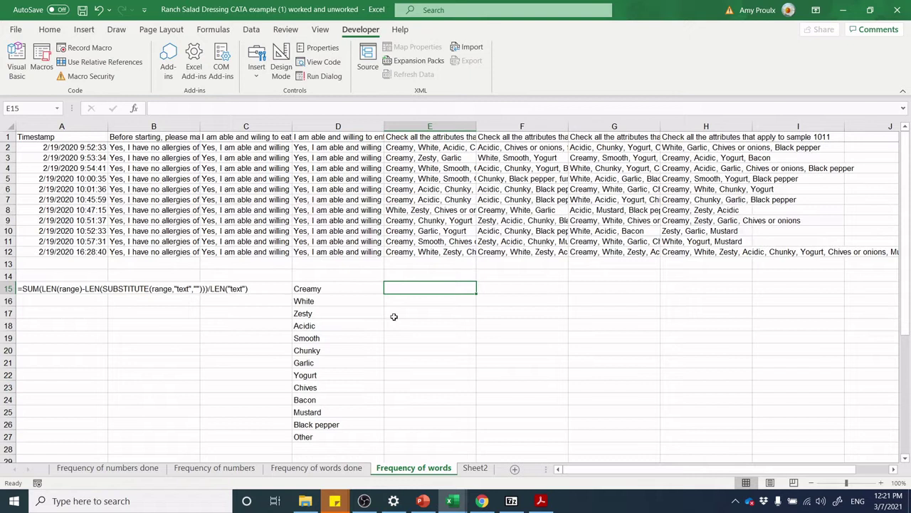
Paste the counting formula into E15 and point its LEN and SUBSTITUTE ranges at E2:E12.
key(ctrl+v)
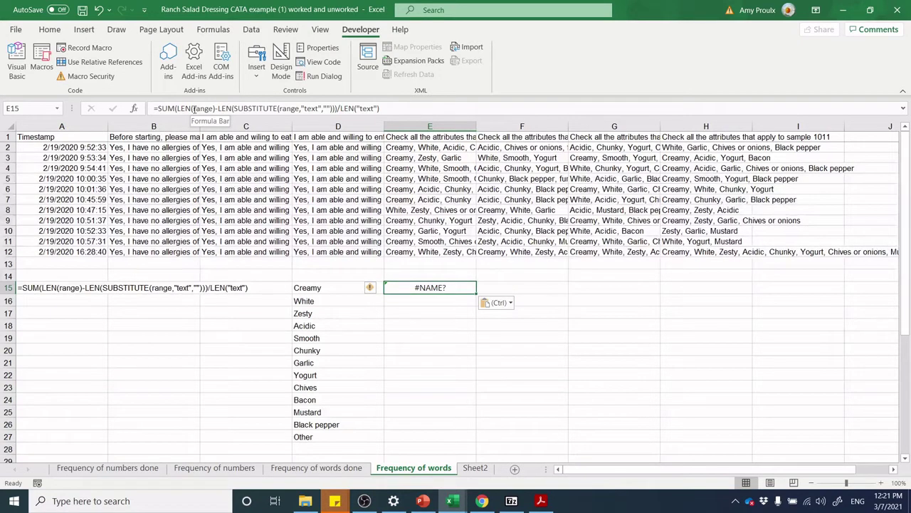
click(193, 109)
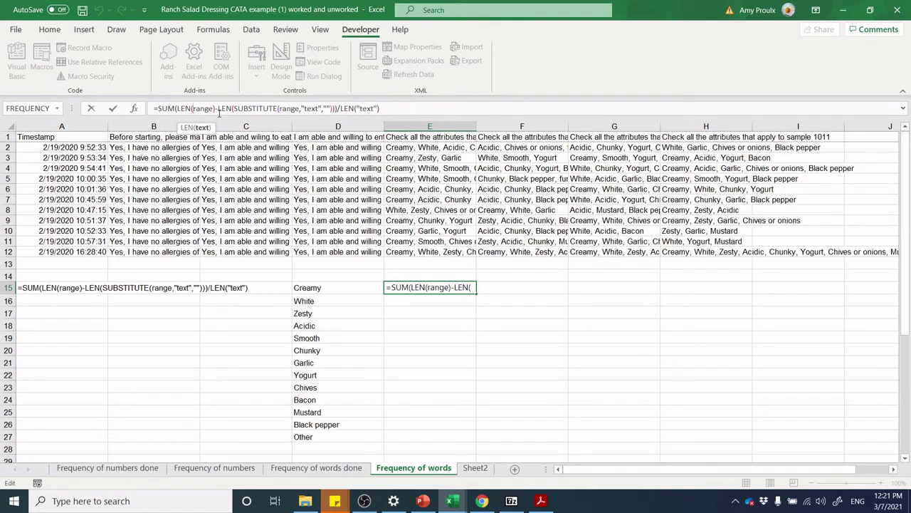
key(Delete)
key(Delete)
key(Delete)
key(Delete)
key(Delete)
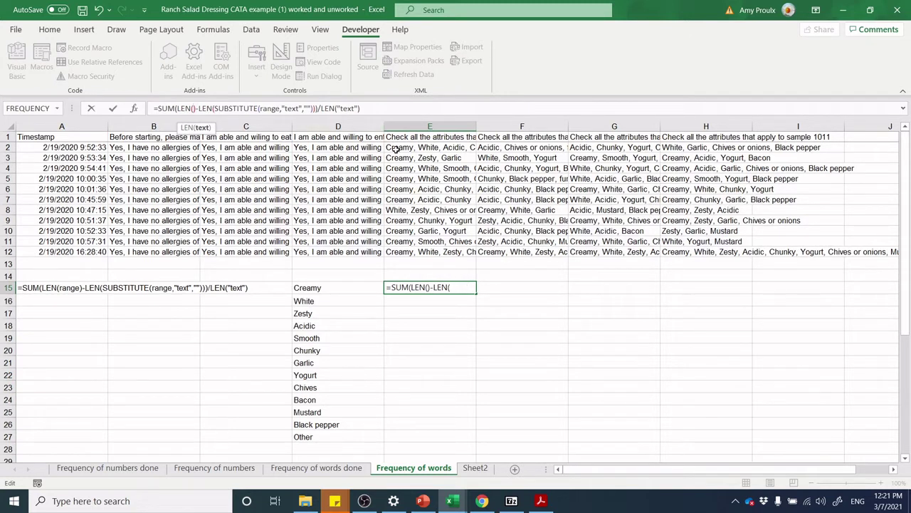
drag(395, 149, 407, 250)
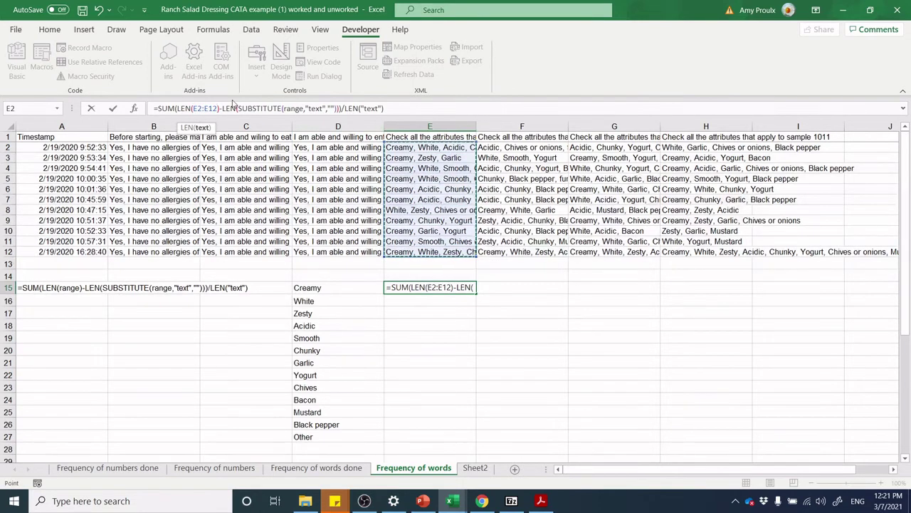
click(304, 110)
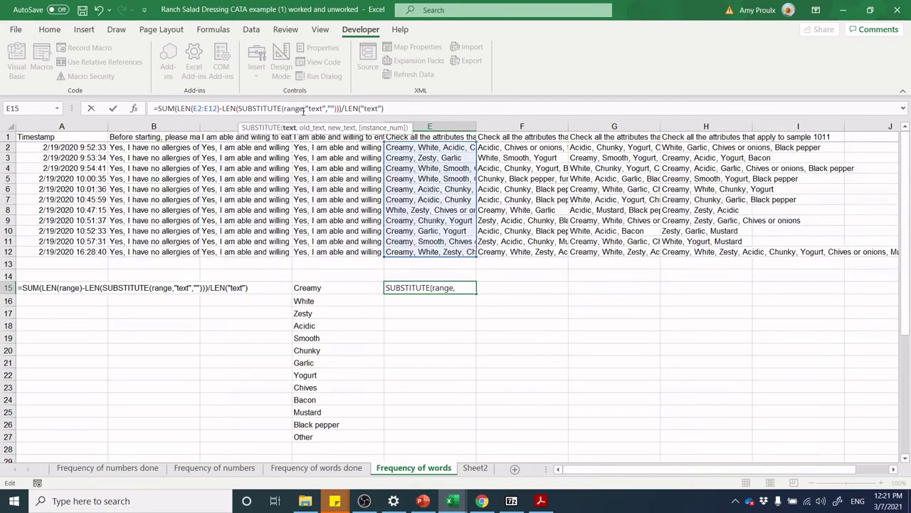
key(BackSpace)
key(BackSpace)
key(BackSpace)
key(BackSpace)
key(BackSpace)
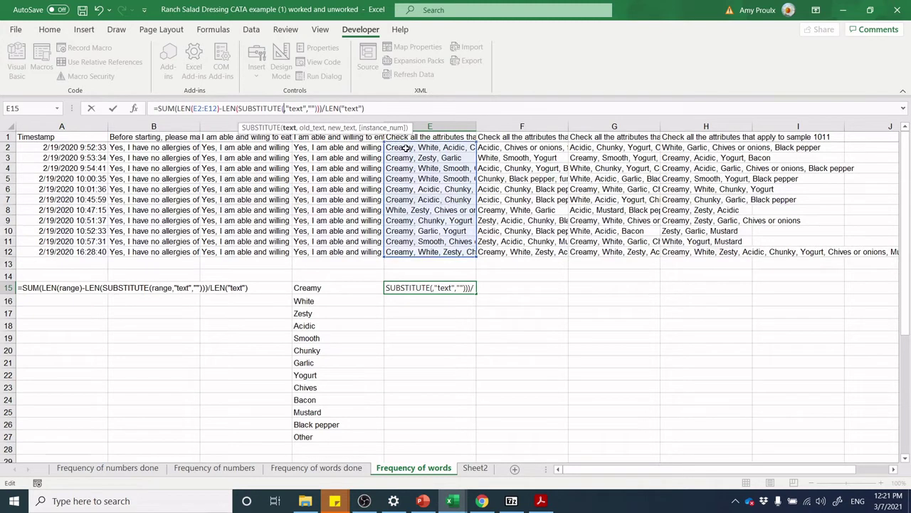
drag(405, 148, 415, 252)
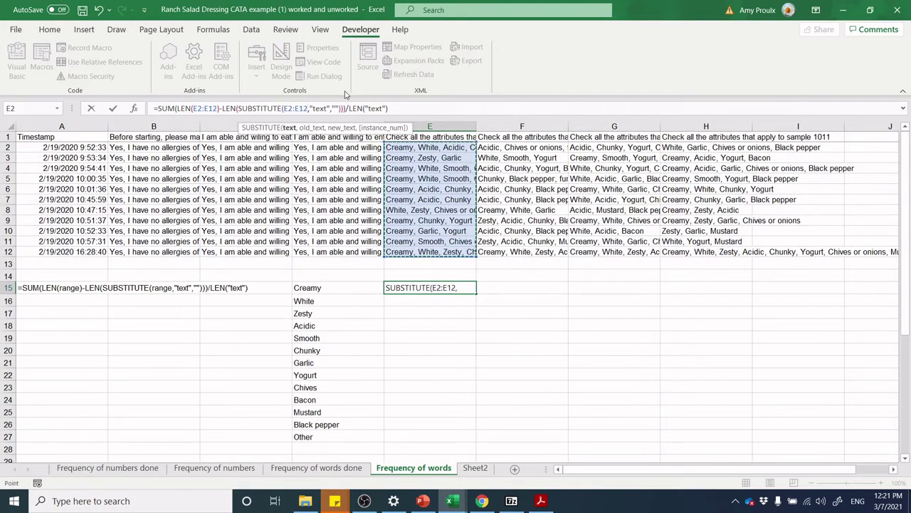
click(326, 108)
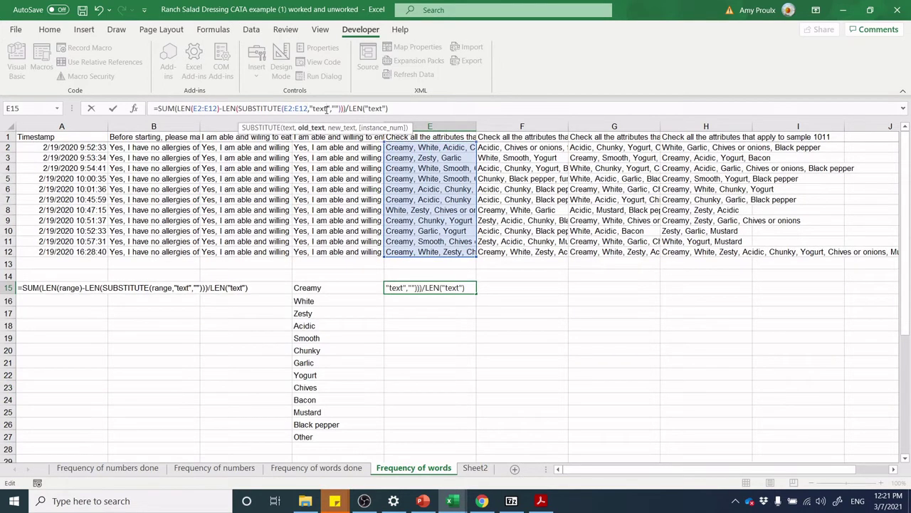
key(BackSpace)
key(BackSpace)
key(BackSpace)
key(BackSpace)
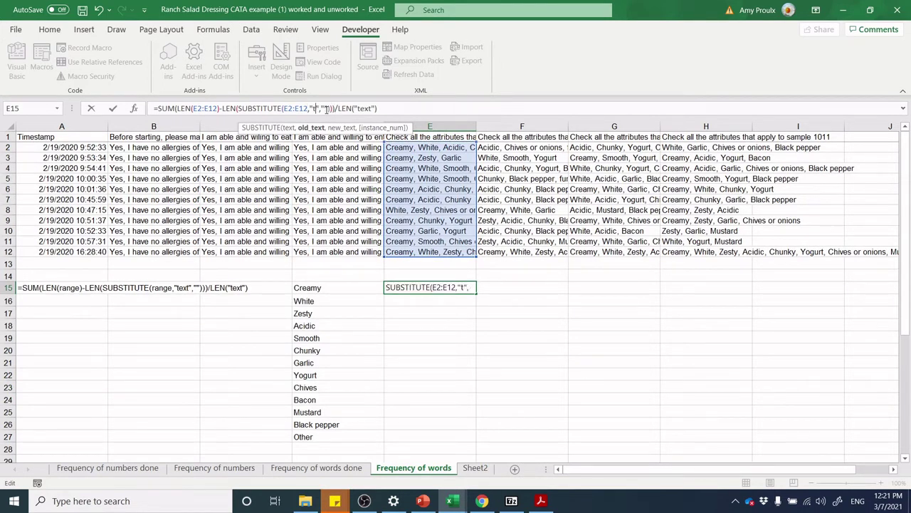
click(322, 289)
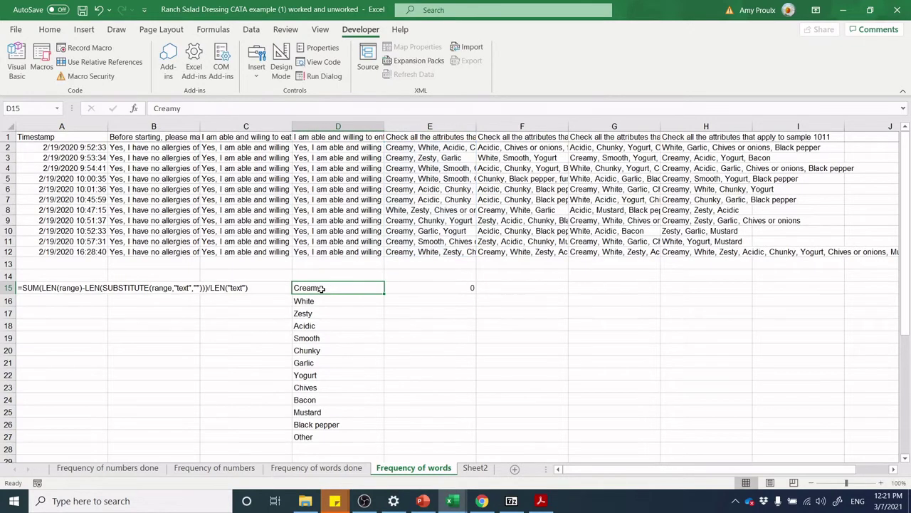
click(429, 289)
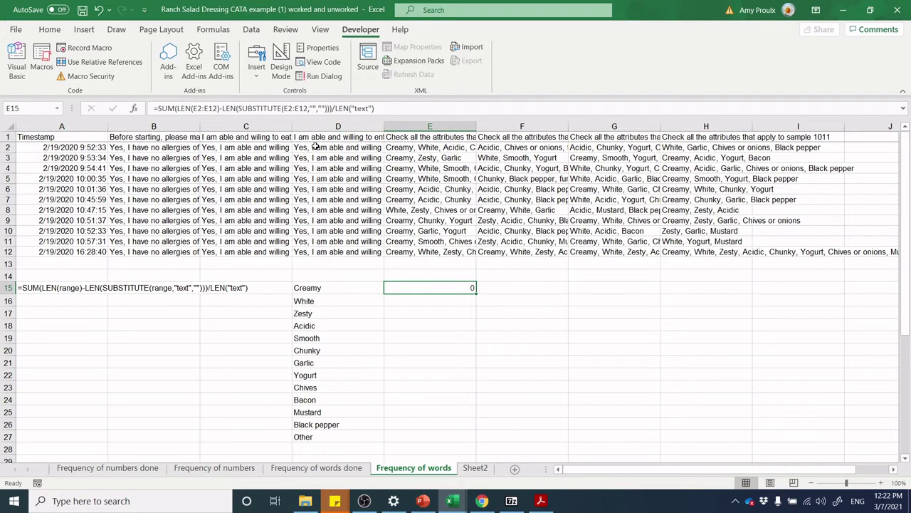
Replace the formula's text placeholders with D15 and commit, giving Creamy a count of 10.
click(314, 108)
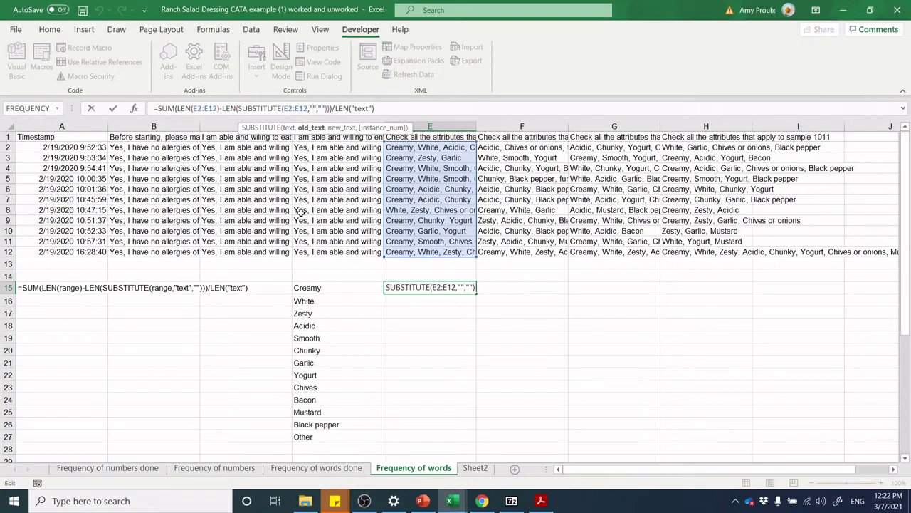
text(D15)
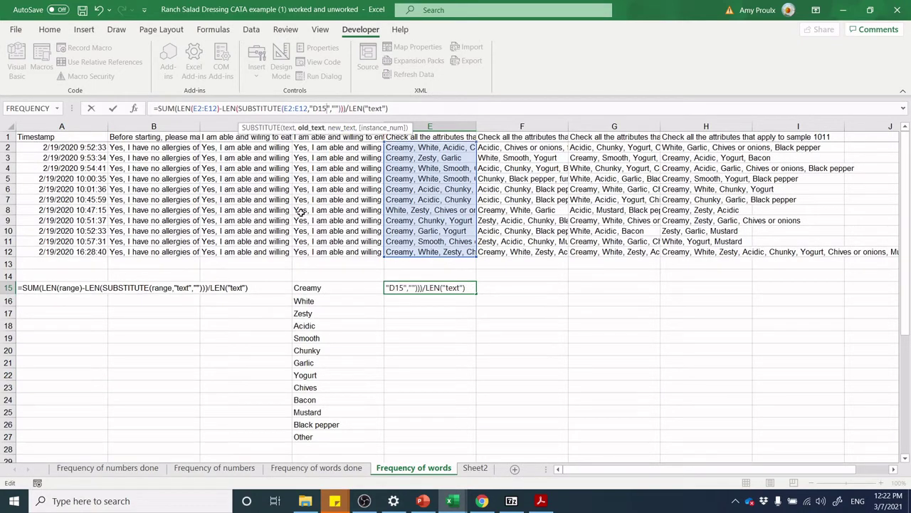
key(Delete)
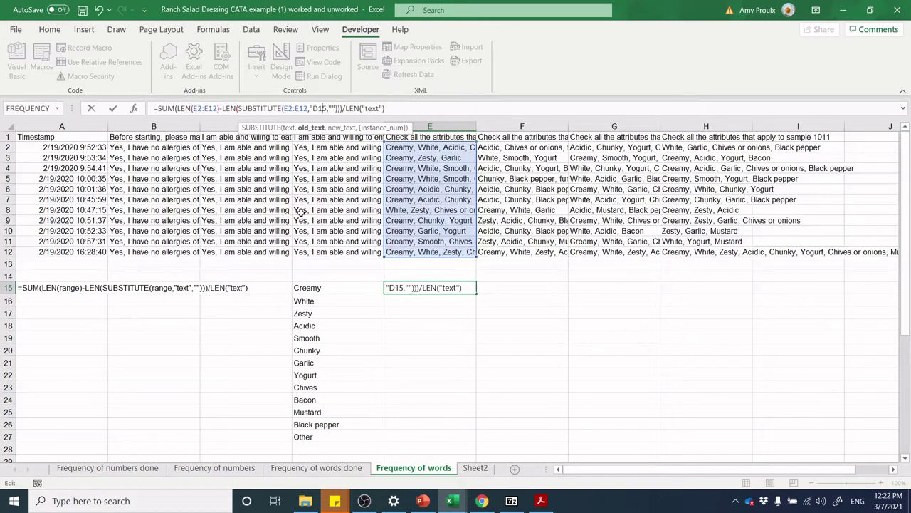
key(BackSpace)
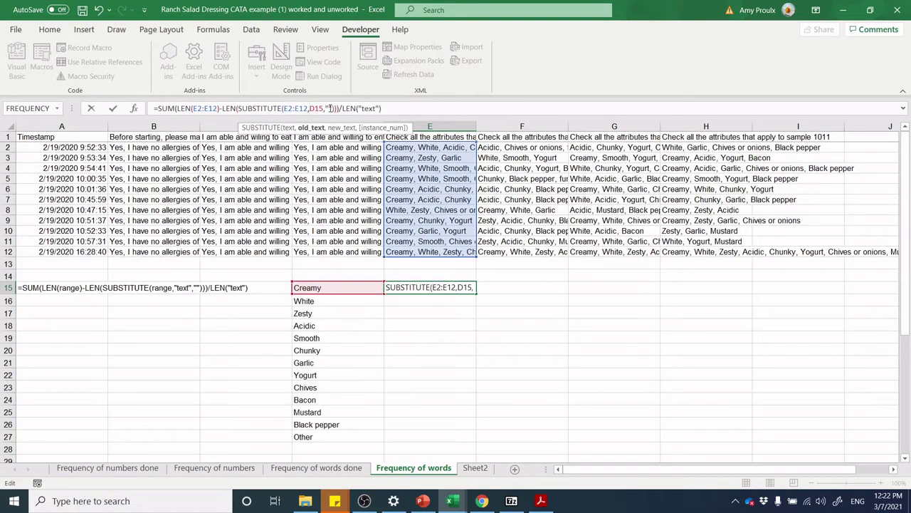
click(359, 108)
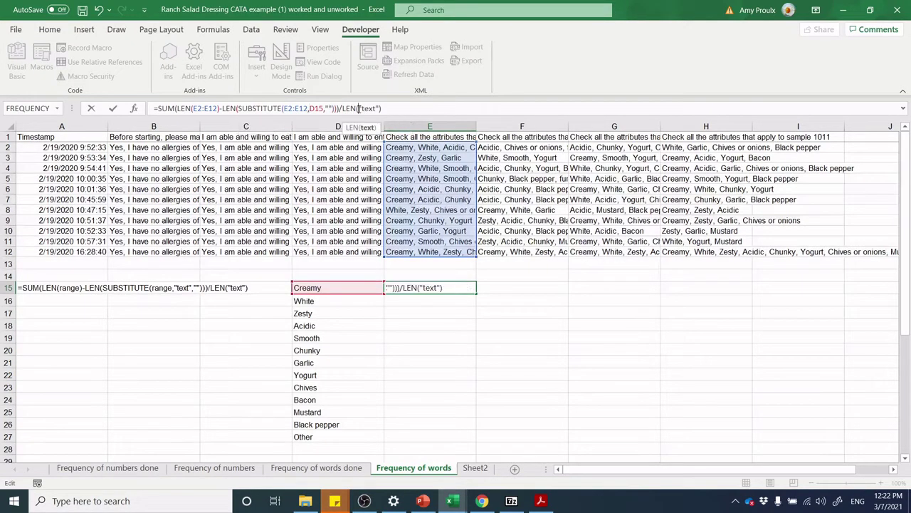
key(Delete)
key(Delete)
key(Delete)
key(Delete)
key(Delete)
key(Delete)
text(D15)
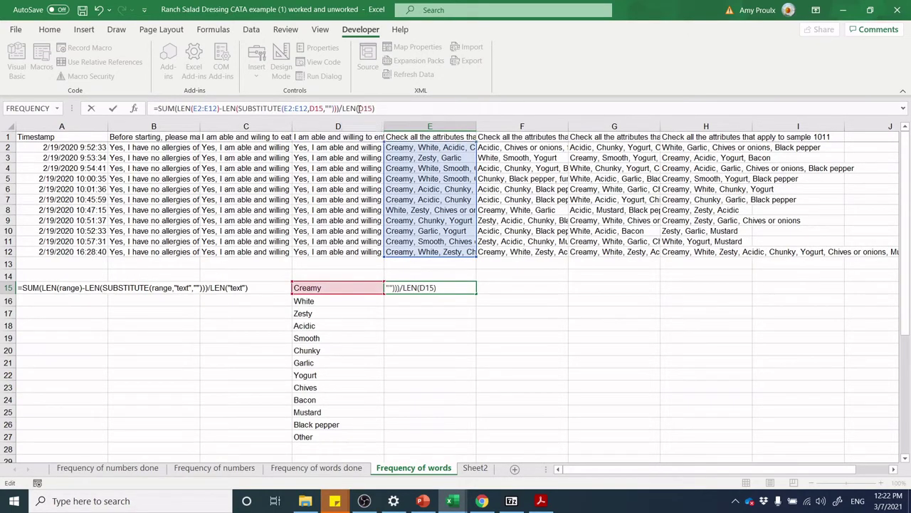
key(Return)
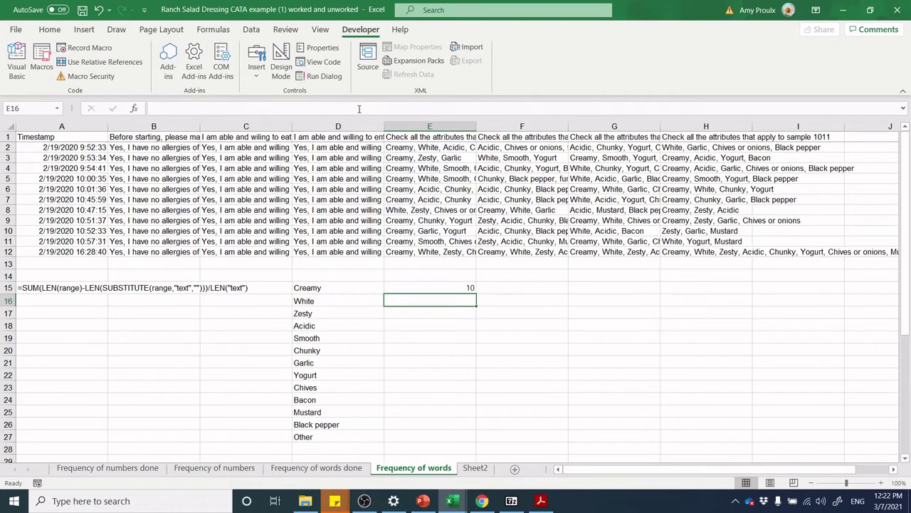
Copy the Creamy count formula from E15 into White's cell E16.
click(425, 290)
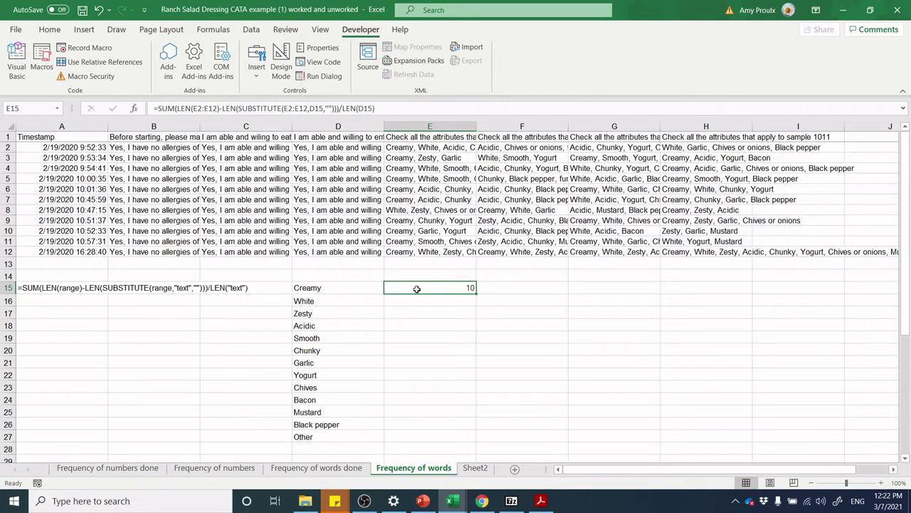
key(ctrl+c)
click(420, 302)
key(ctrl+v)
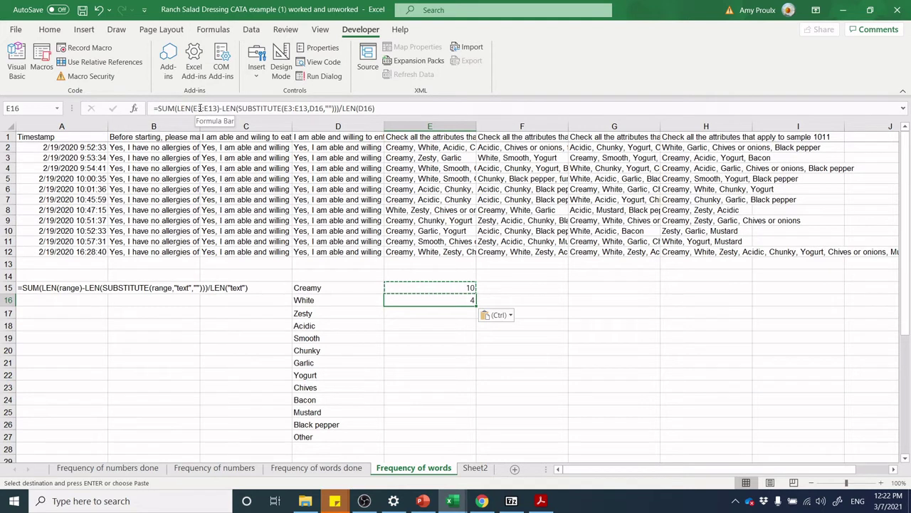
Change both response ranges in E16's formula from E3:E13 to E2:E12.
click(200, 108)
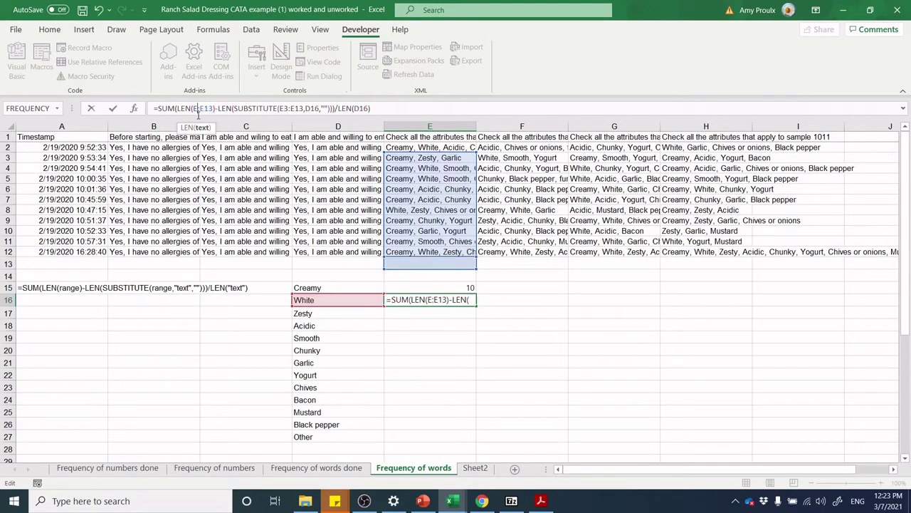
key(BackSpace)
text(2)
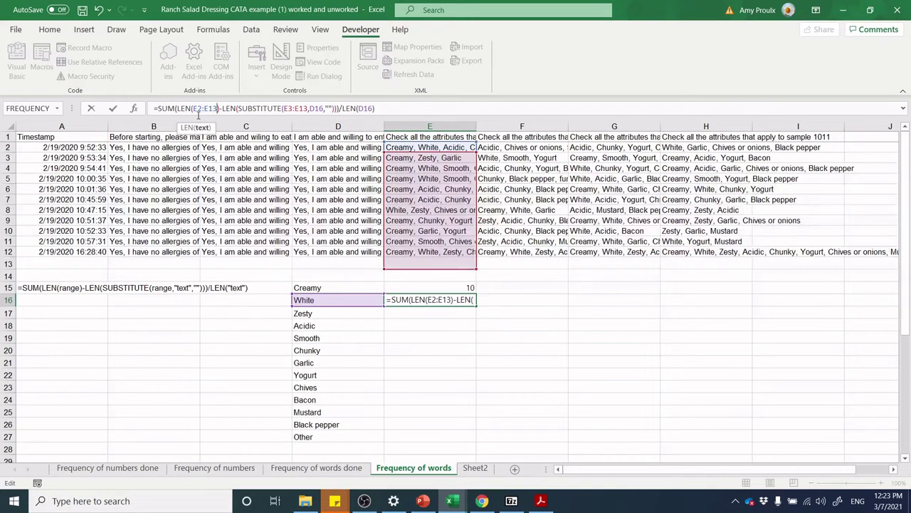
key(BackSpace)
text(2)
key(Right)
key(Right)
key(Right)
key(Right)
key(Right)
key(Right)
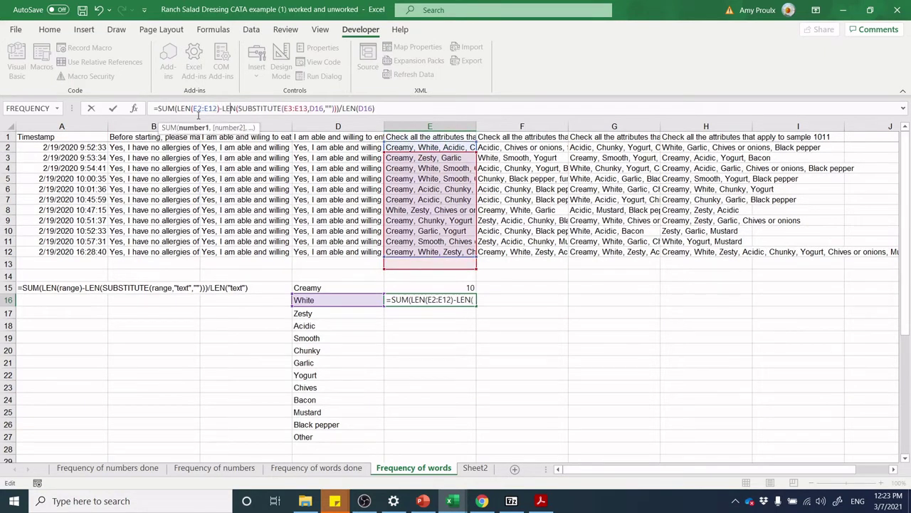
key(Right)
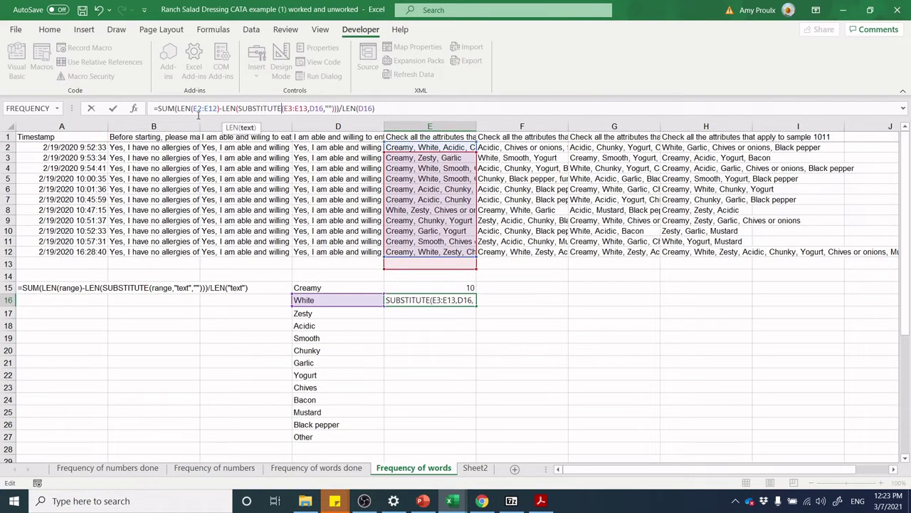
key(Right)
key(Right)
key(BackSpace)
text(2)
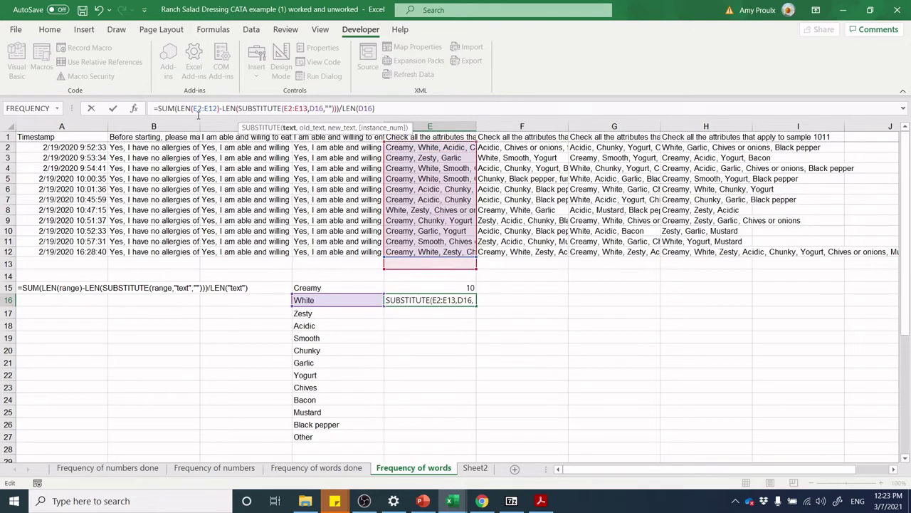
key(BackSpace)
text(2)
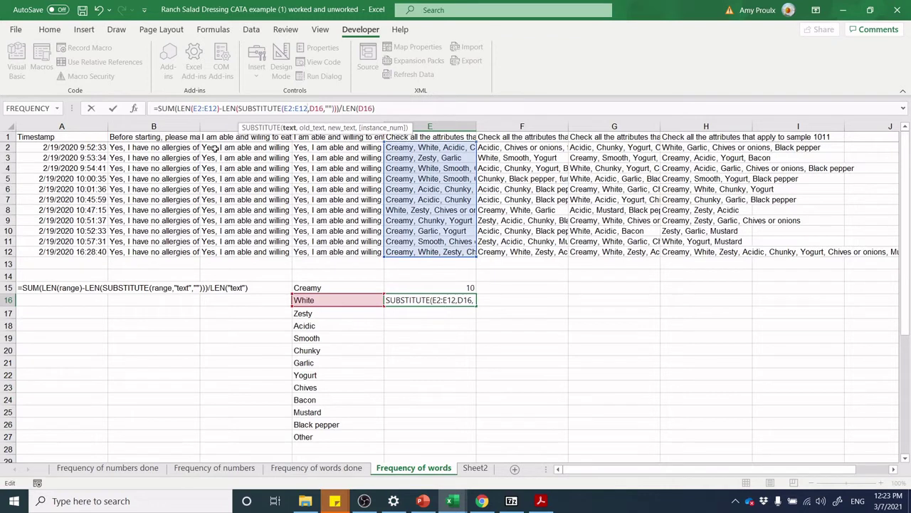
Anchor the ranges as E$2:E$12 and the word reference as $D16.
click(198, 109)
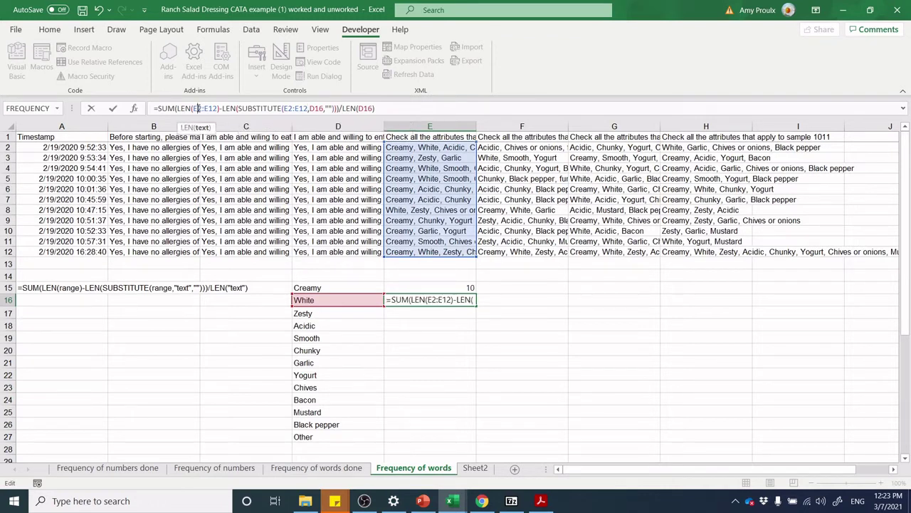
text($)
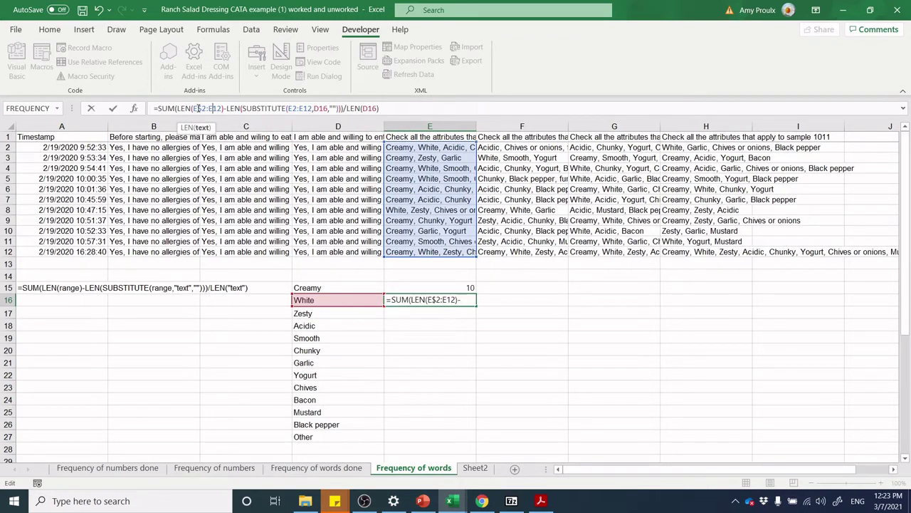
key(Right)
key(Right)
key(Right)
text($)
key(Right)
key(Right)
key(Right)
key(Right)
key(Right)
key(Right)
key(Right)
key(Right)
key(Right)
key(Right)
key(Right)
key(Right)
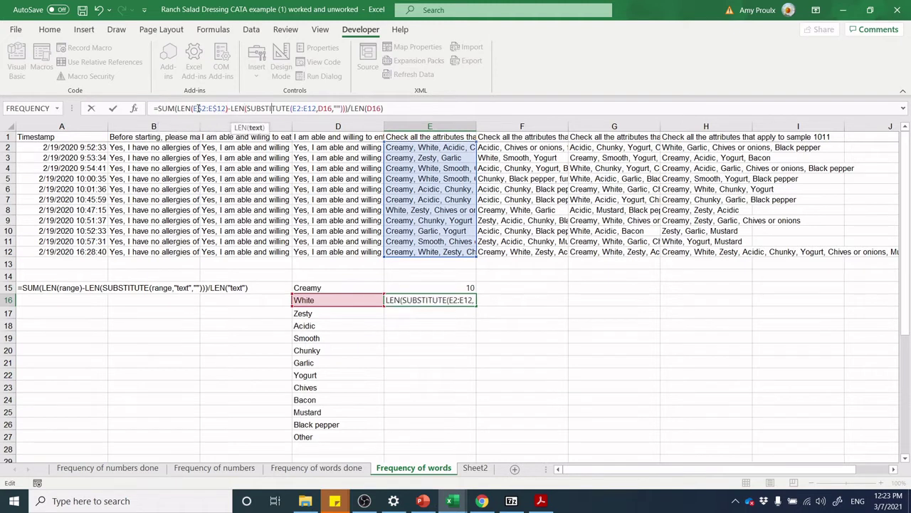
key(Right)
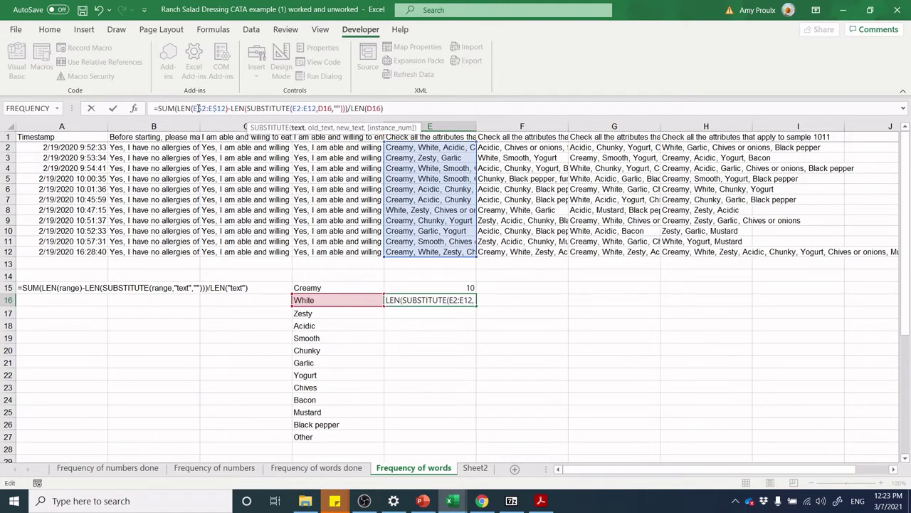
text($)
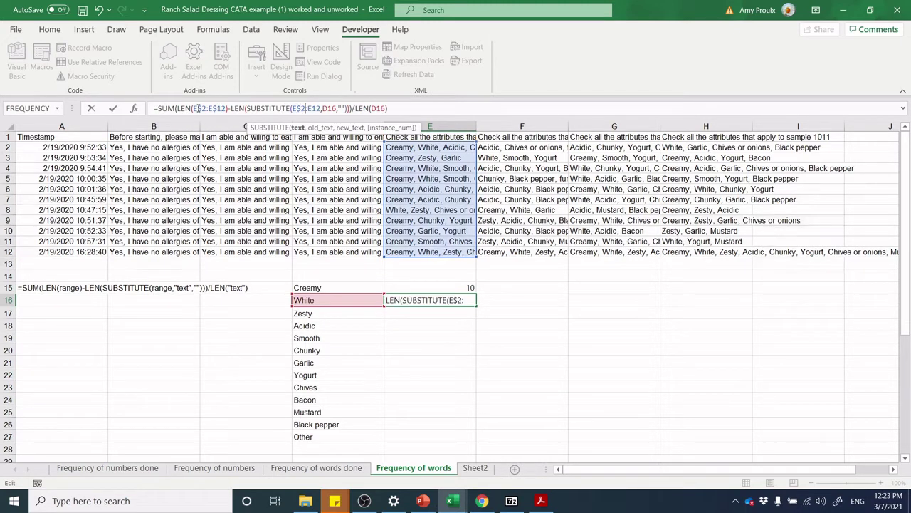
key(Right)
key(Right)
key(Right)
text($)
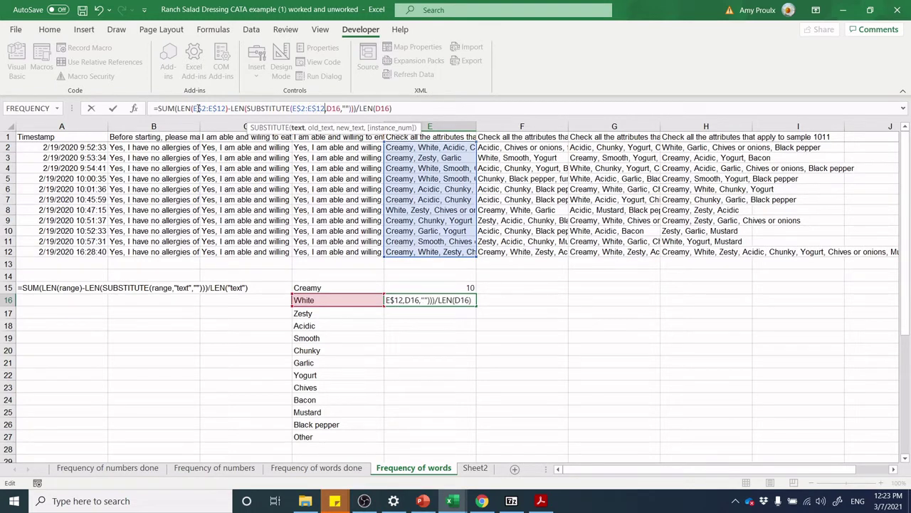
key(Right)
text($)
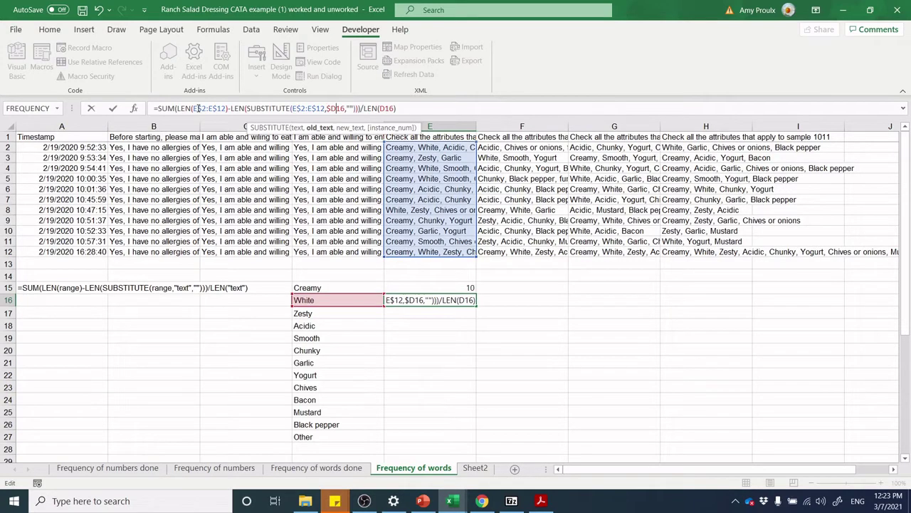
key(Right)
key(Right)
key(Right)
key(Right)
key(Right)
key(Right)
key(Right)
key(Right)
key(Right)
key(Right)
key(Right)
key(Right)
key(Right)
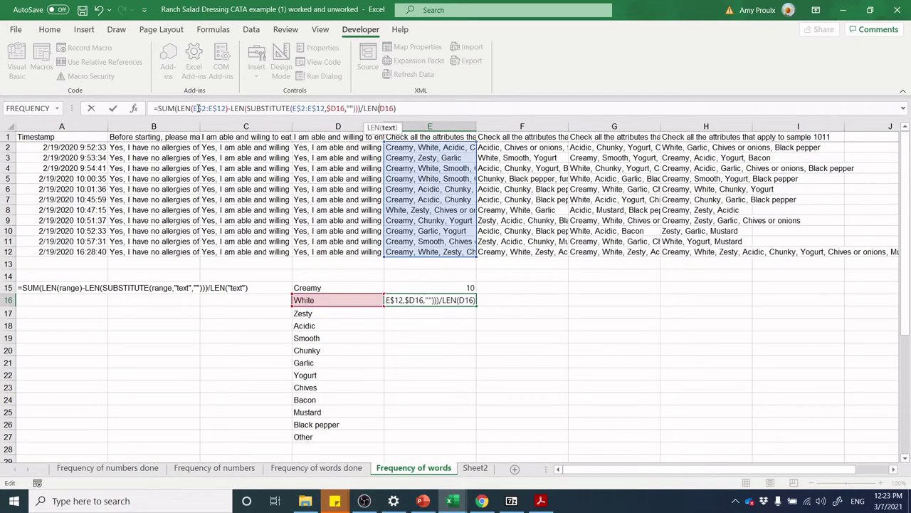
Finish White's anchored formula (count 5) and paste it into E17:E27 for Zesty through Other.
text($)
key(Return)
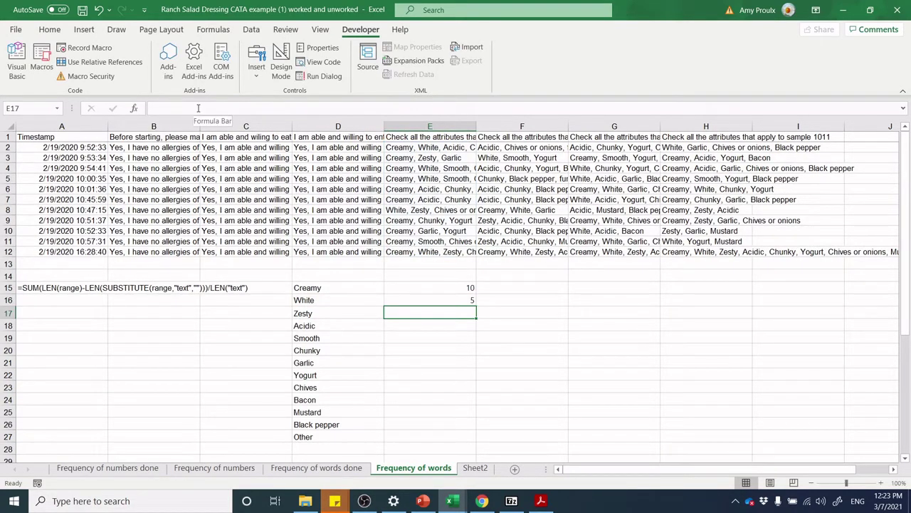
key(Up)
key(ctrl+c)
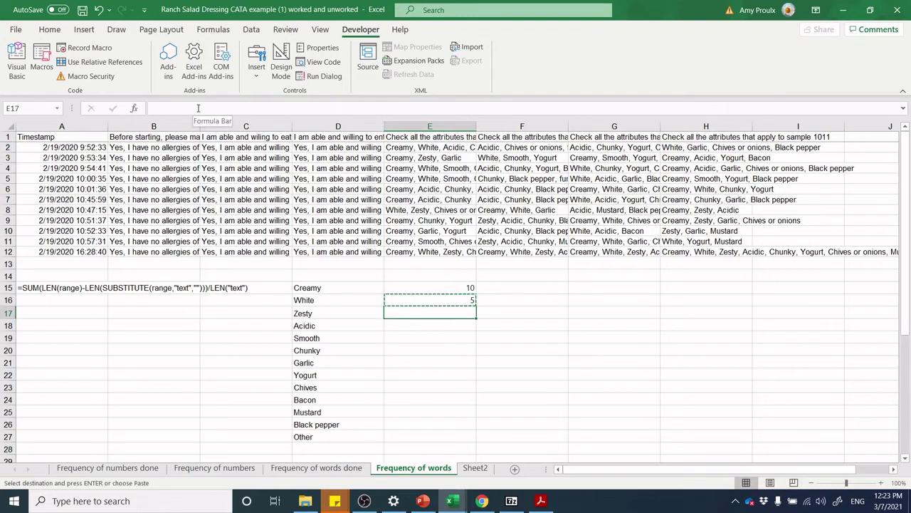
key(Down)
key(ctrl+v)
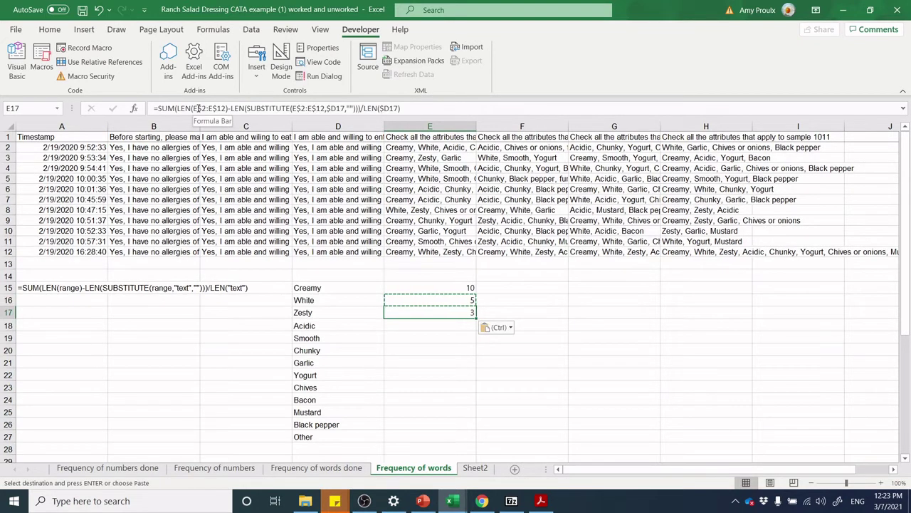
key(Down)
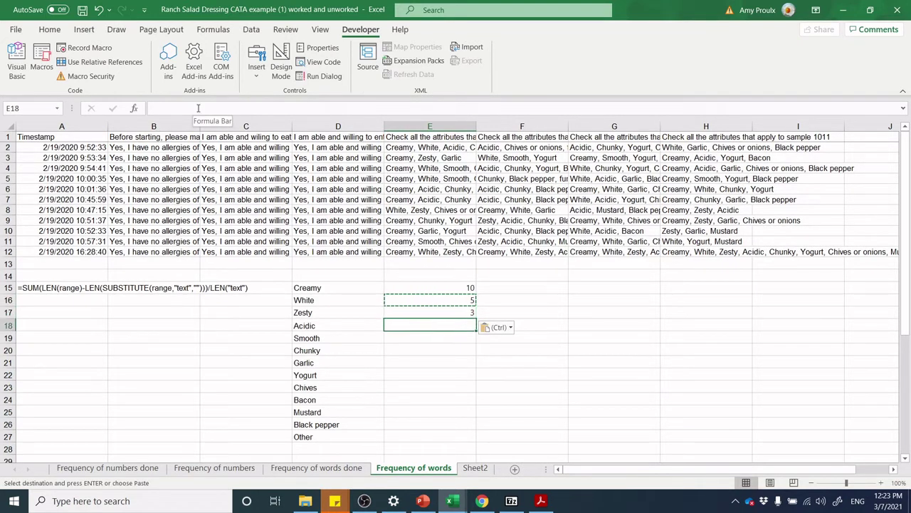
key(ctrl+v)
key(Down)
key(ctrl+v)
key(Down)
key(ctrl+v)
key(Down)
key(ctrl+v)
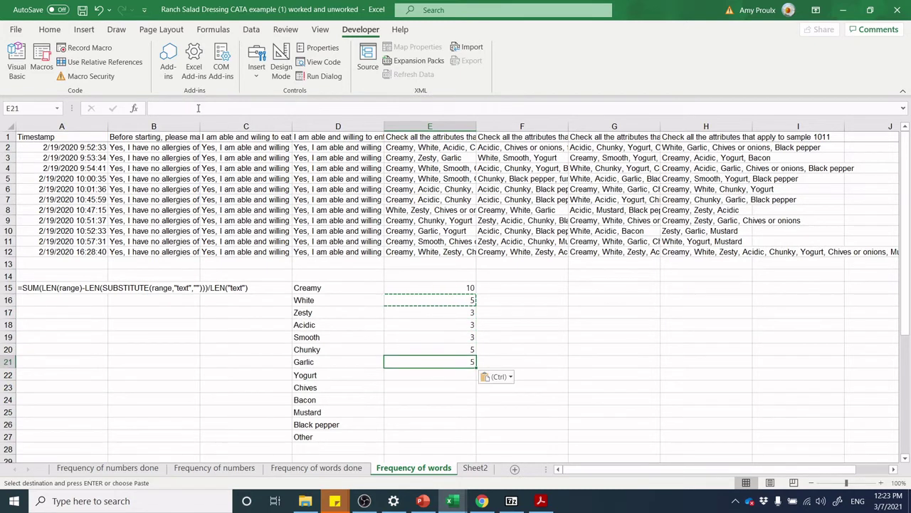
key(Down)
key(ctrl+v)
key(Down)
key(ctrl+v)
key(Down)
key(ctrl+v)
key(Down)
key(ctrl+v)
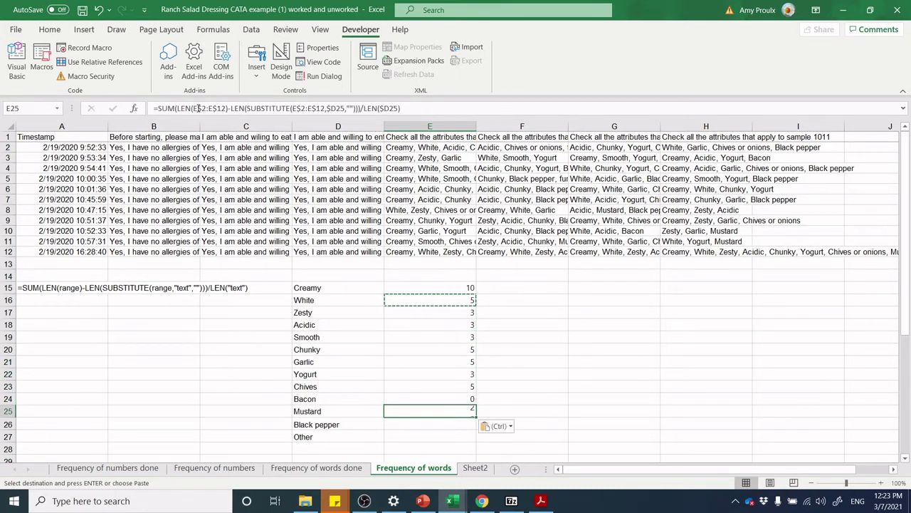
key(Down)
key(ctrl+v)
key(Down)
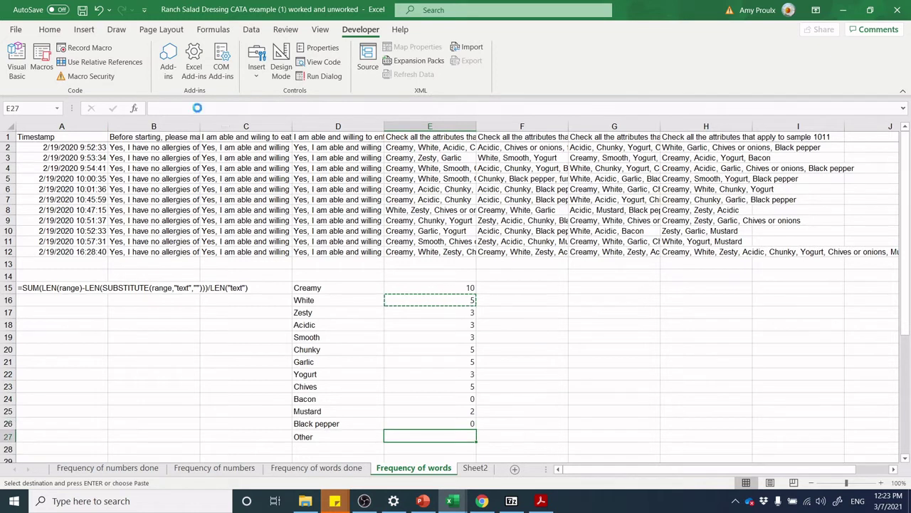
key(ctrl+v)
key(Down)
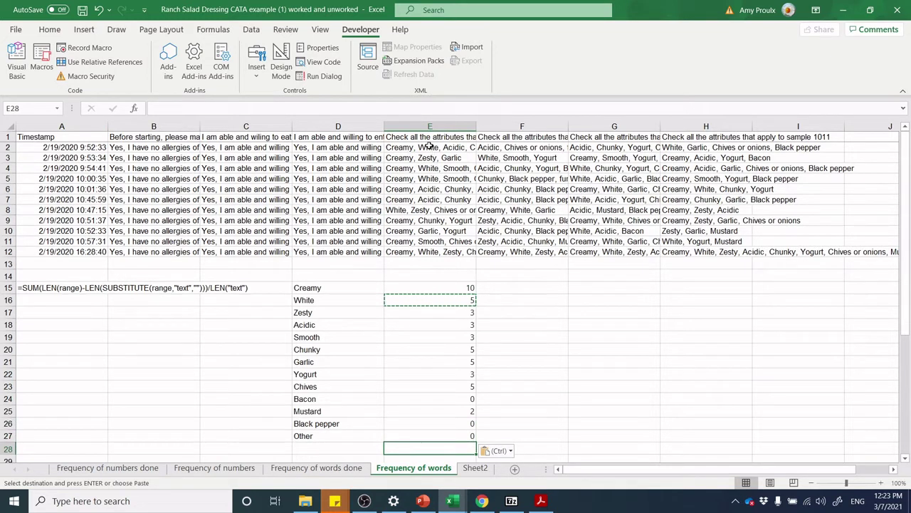
Step through the responses in E2:E12 to verify the word counts.
click(430, 147)
key(Down)
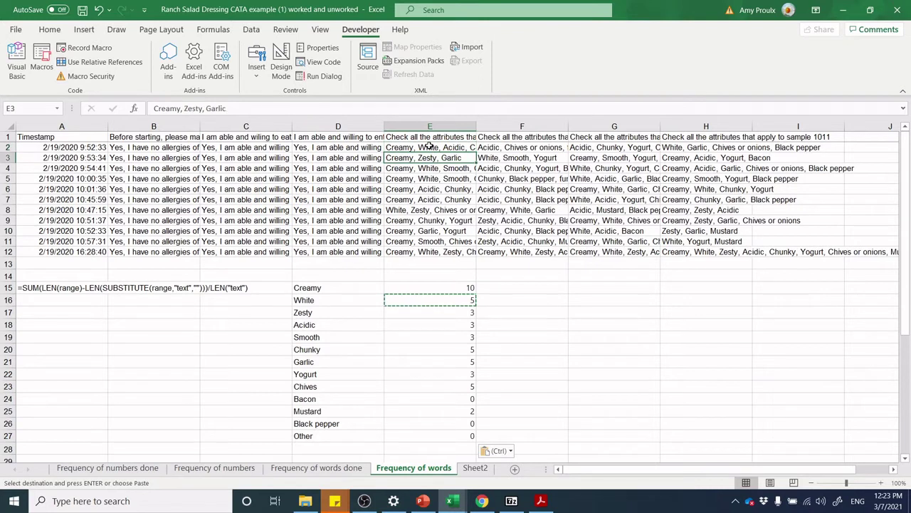
key(Down)
key(Down)
key(Down)
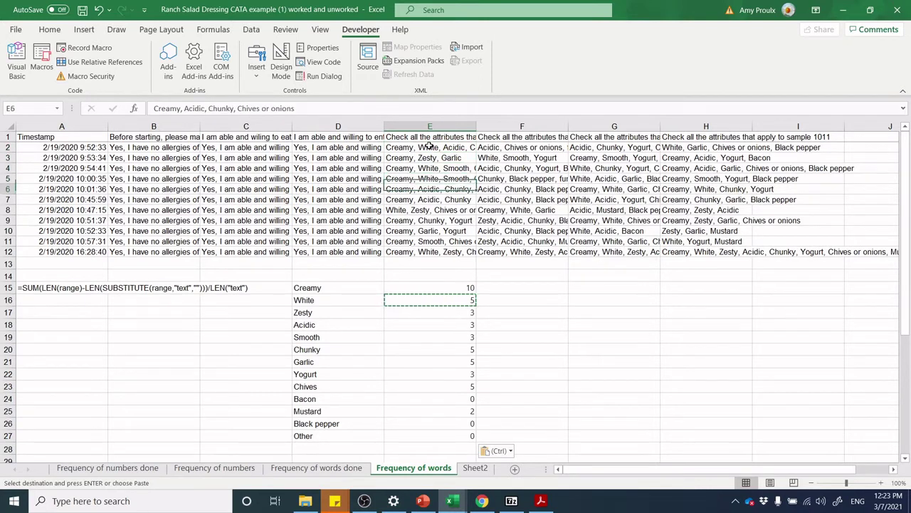
key(Up)
key(Down)
key(Down)
key(Down)
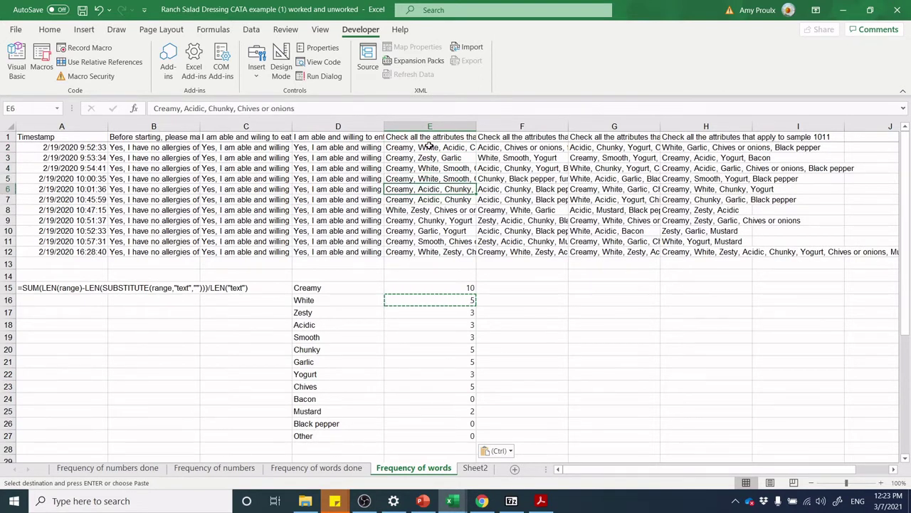
key(Down)
key(Down)
key(Down)
key(Down)
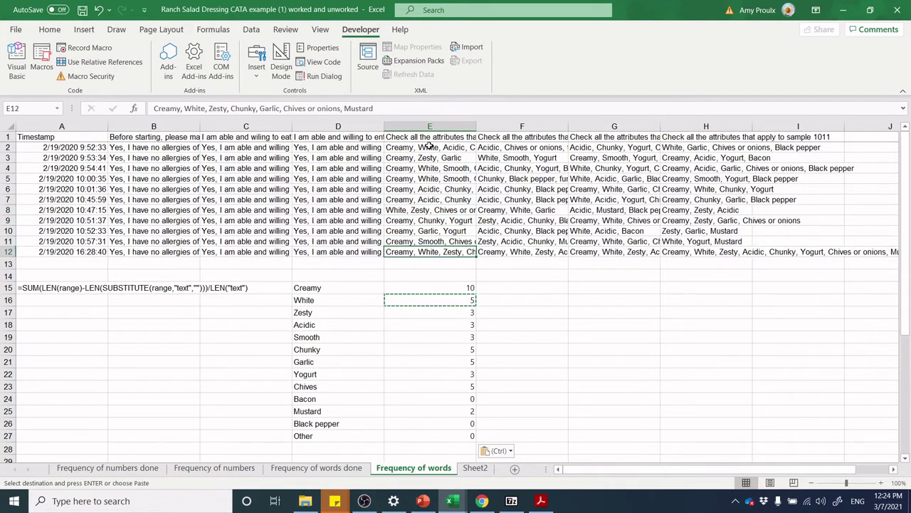
Copy the count formulas in E15:E27 across into columns F through H.
click(458, 303)
drag(470, 292, 472, 437)
key(ctrl+c)
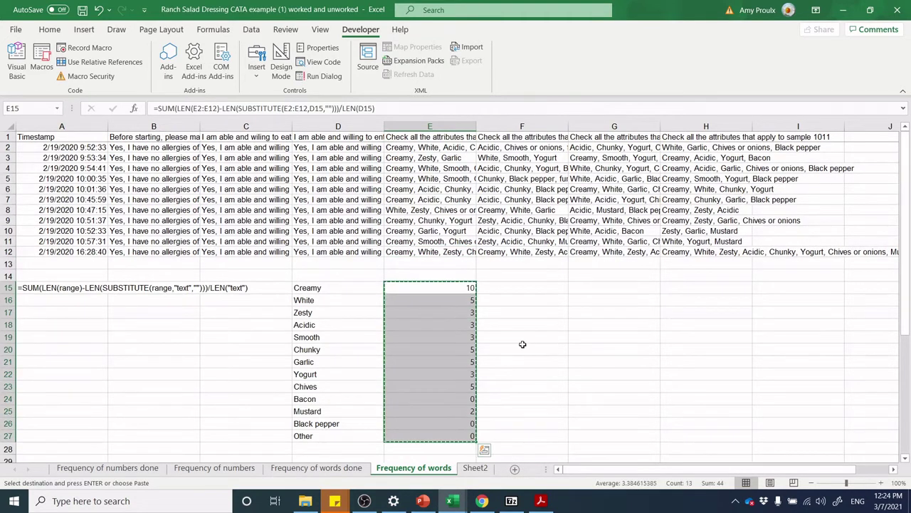
click(526, 290)
drag(526, 290, 674, 437)
key(ctrl+v)
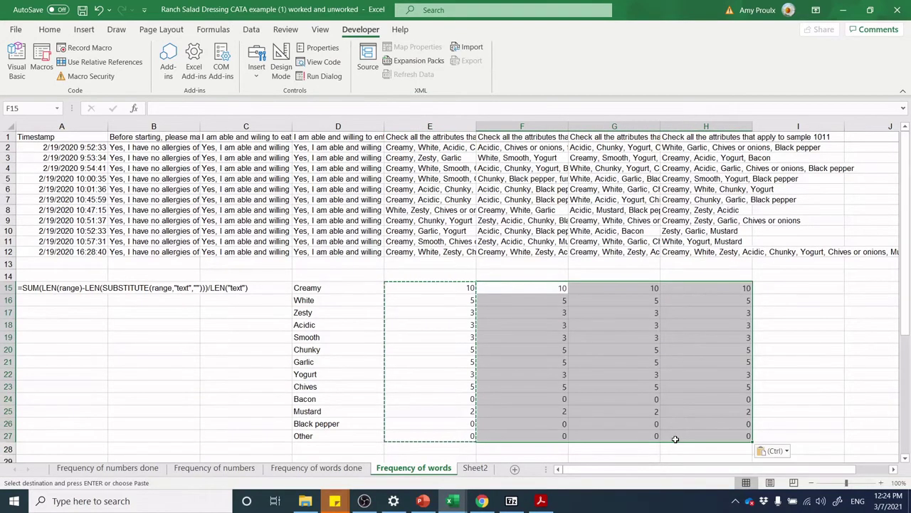
click(528, 290)
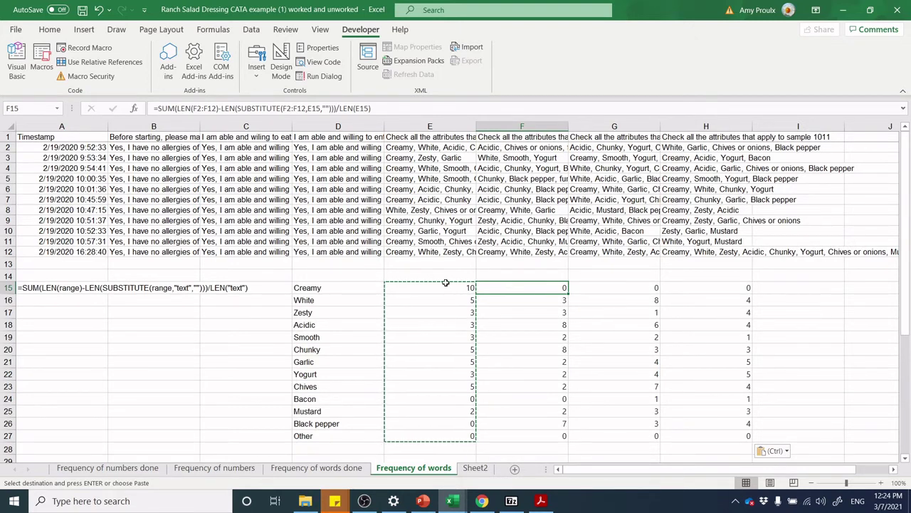
Paste the anchored E16 formula into E15, F15:F27, G15 and H15.
click(446, 283)
click(455, 299)
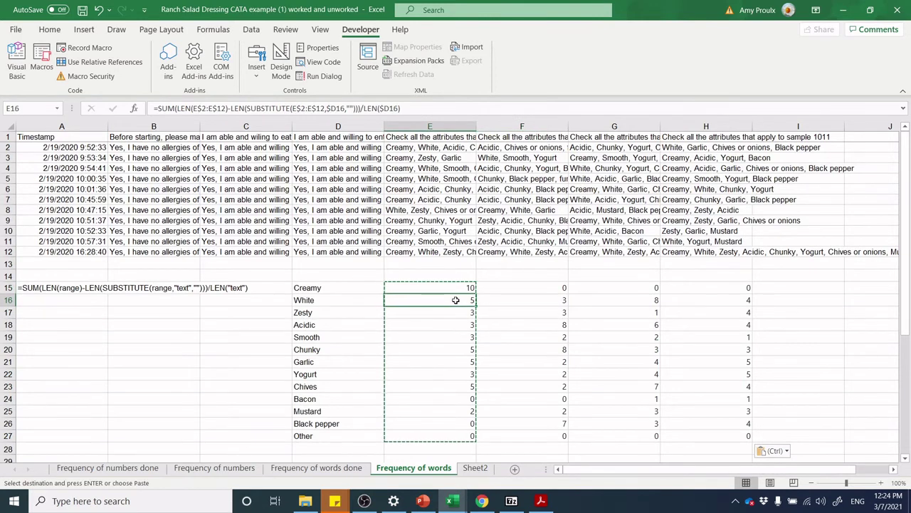
key(ctrl+c)
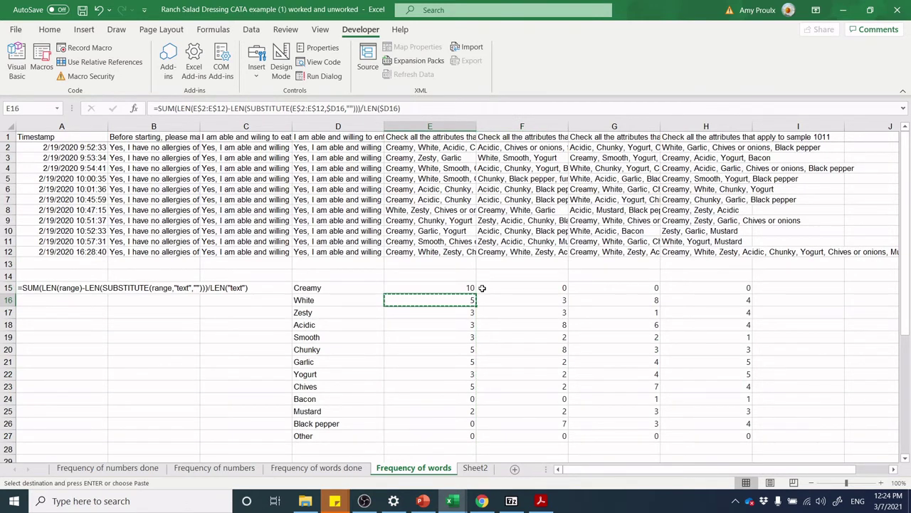
click(465, 289)
key(ctrl+v)
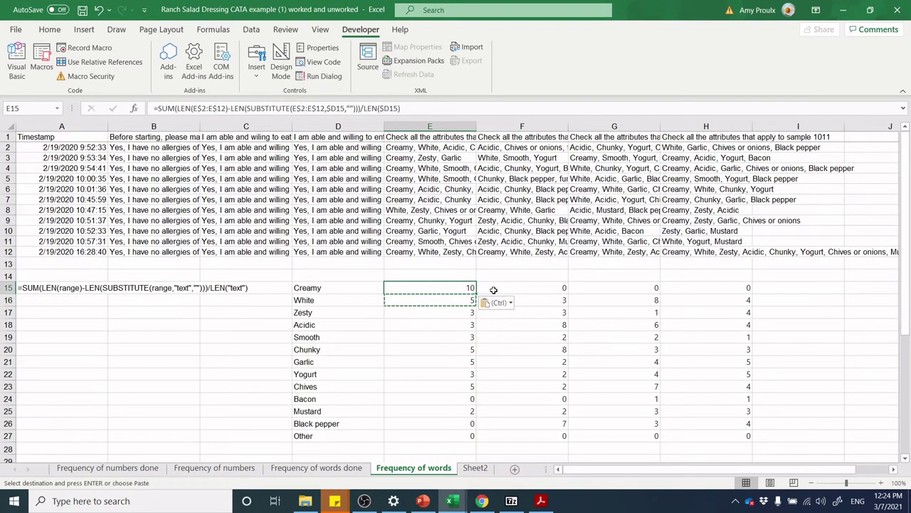
drag(494, 289, 536, 441)
key(ctrl+v)
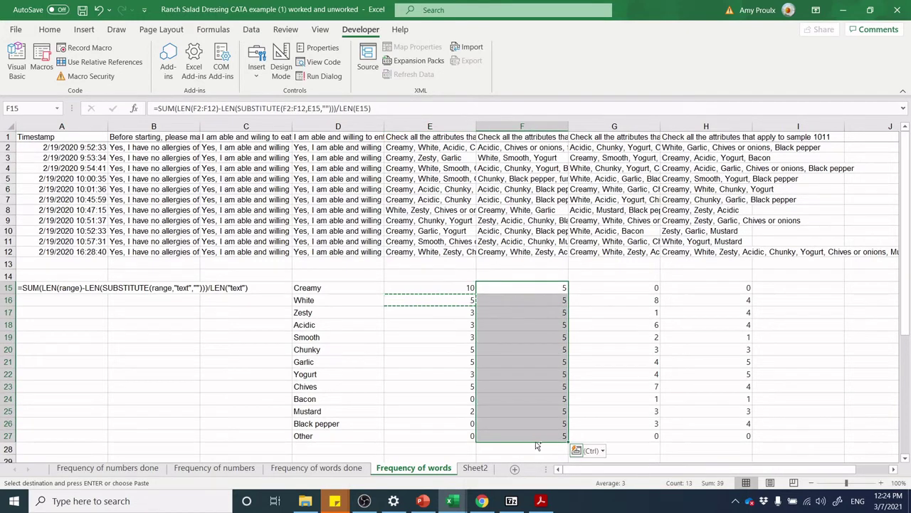
click(629, 286)
key(ctrl+v)
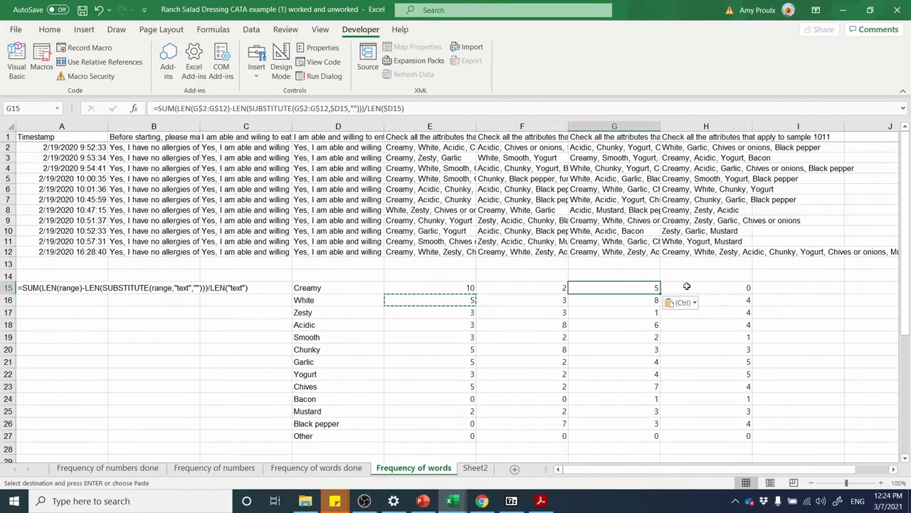
click(711, 288)
key(ctrl+v)
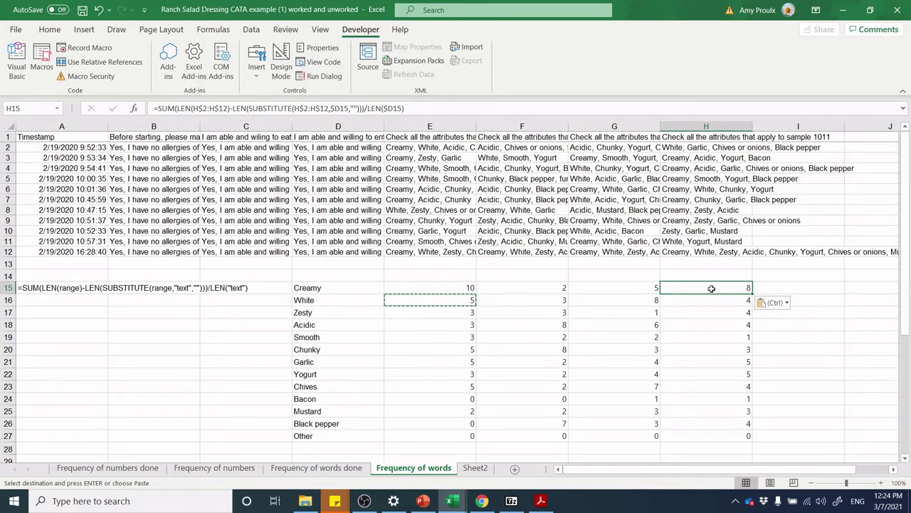
click(550, 288)
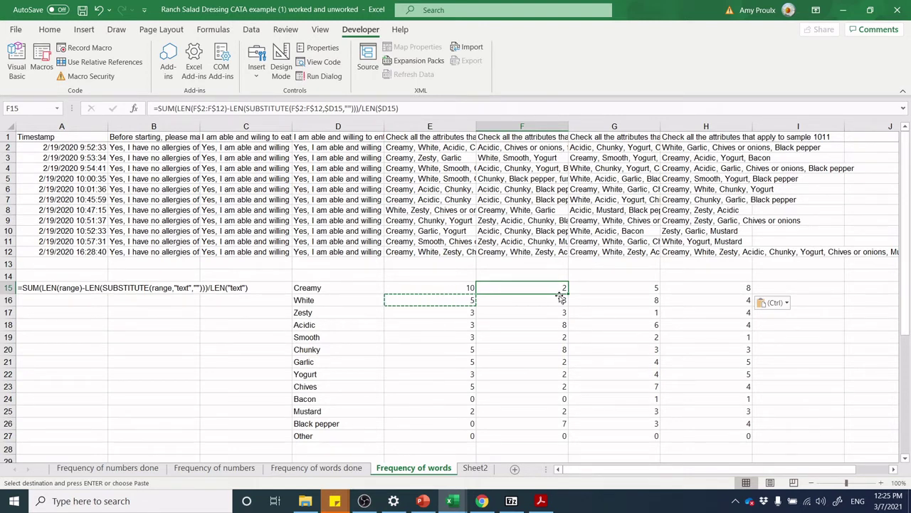
In Chrome's 'How to count word frequency' article, select the entire FreqWords function code.
click(481, 500)
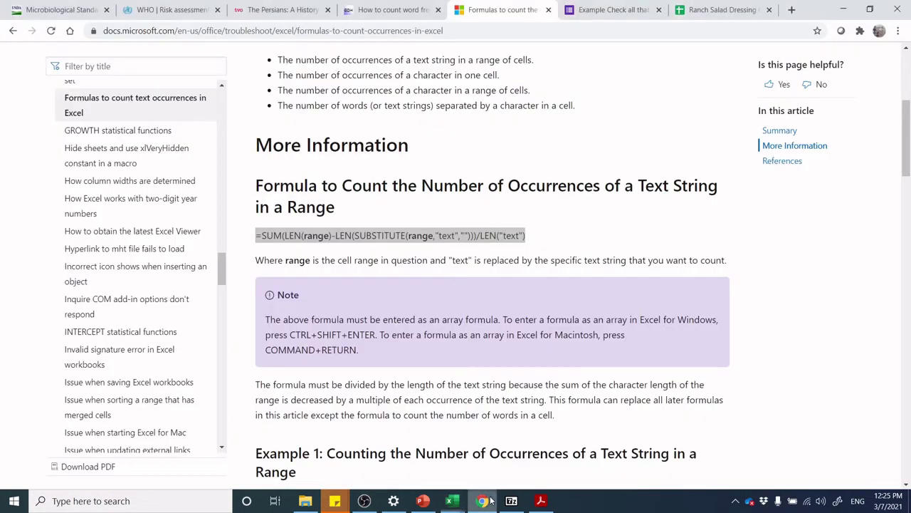
click(413, 10)
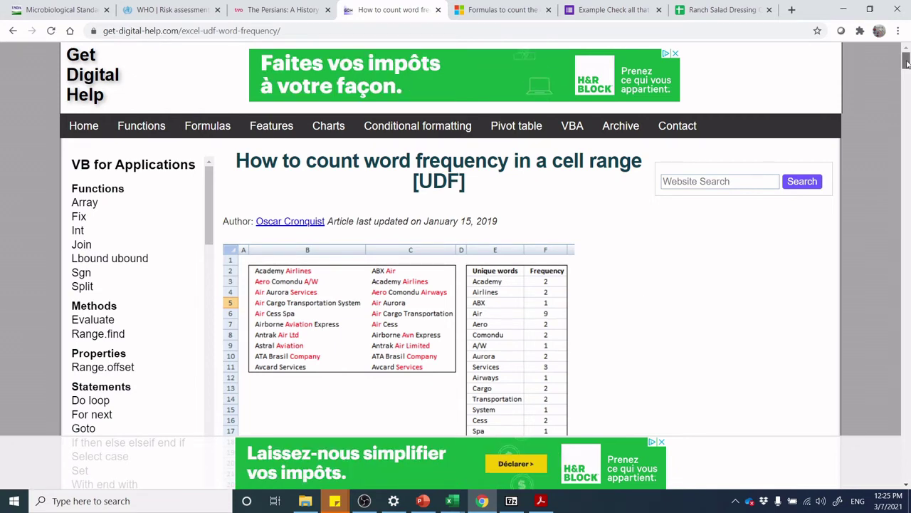
drag(907, 62, 907, 63)
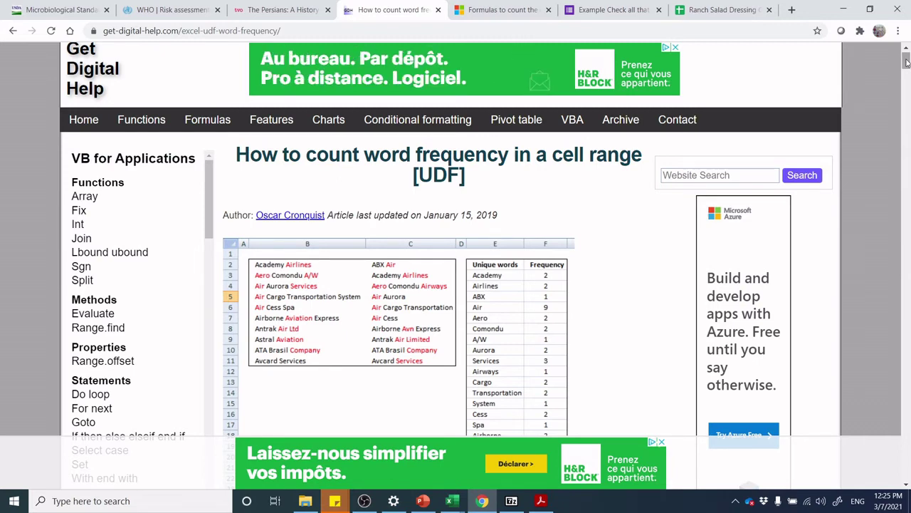
scroll(906, 63, up, 1)
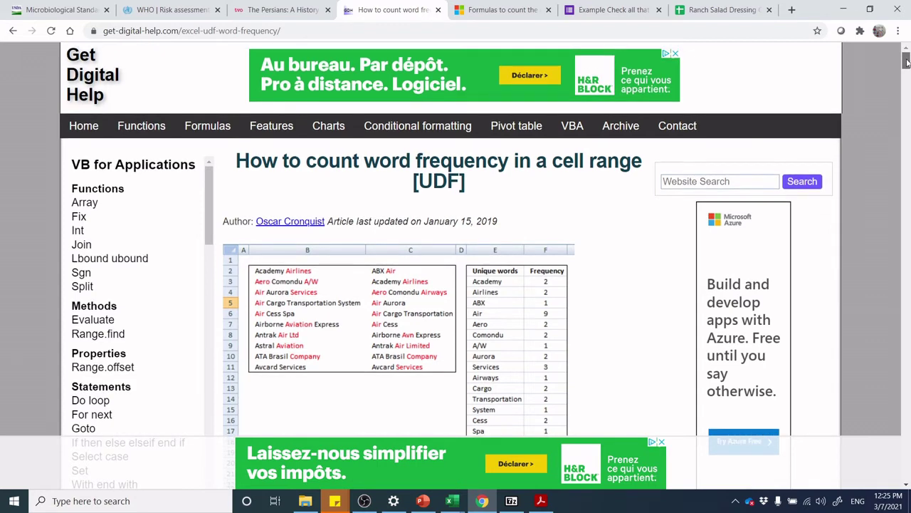
scroll(906, 62, down, 1)
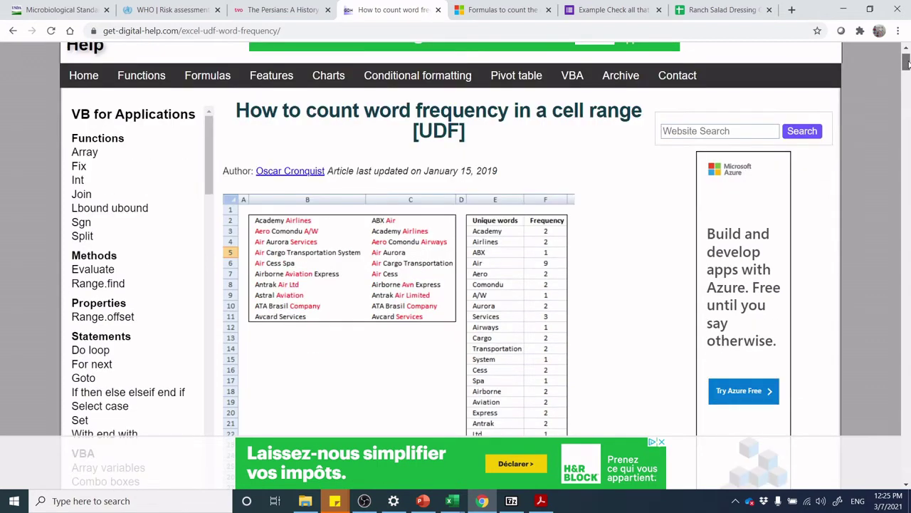
scroll(906, 62, down, 1)
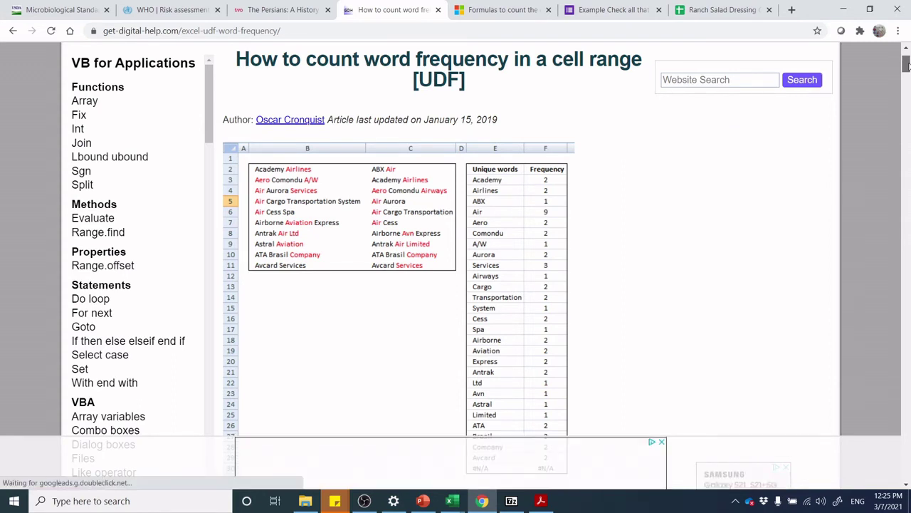
drag(907, 66, 906, 121)
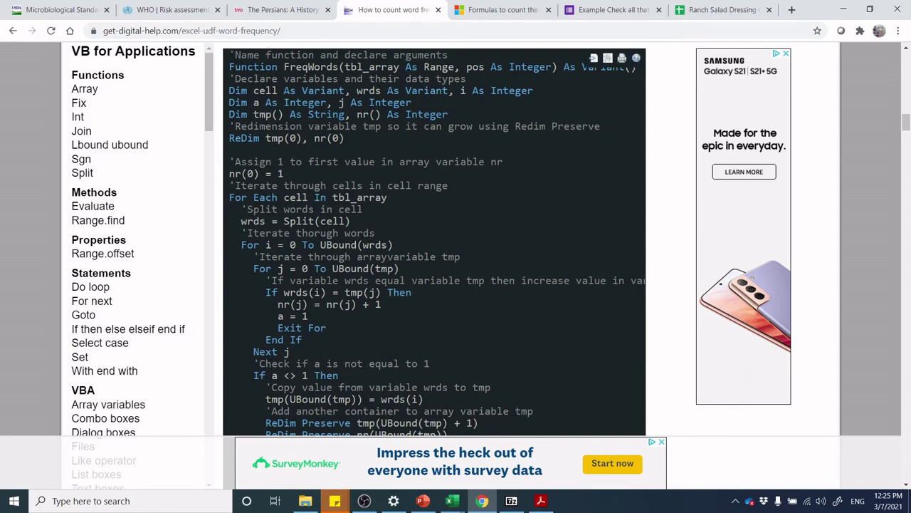
drag(229, 55, 465, 441)
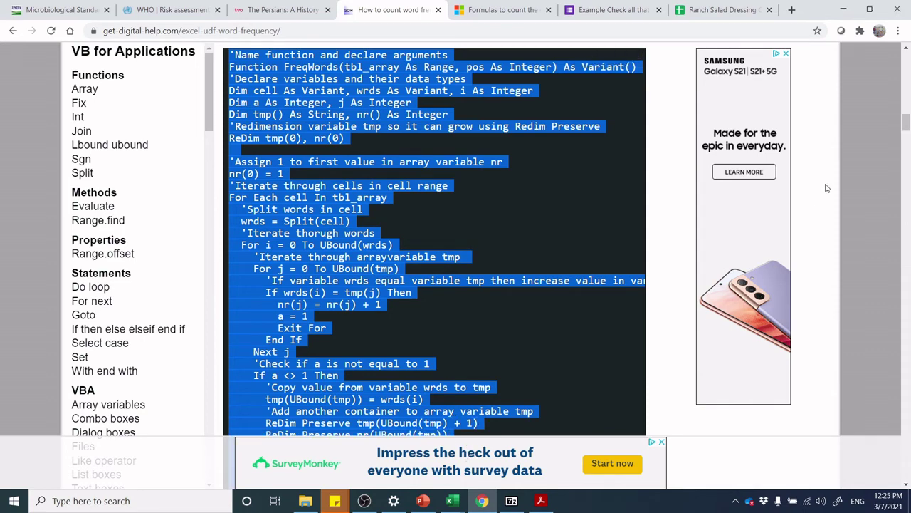
drag(905, 126, 905, 137)
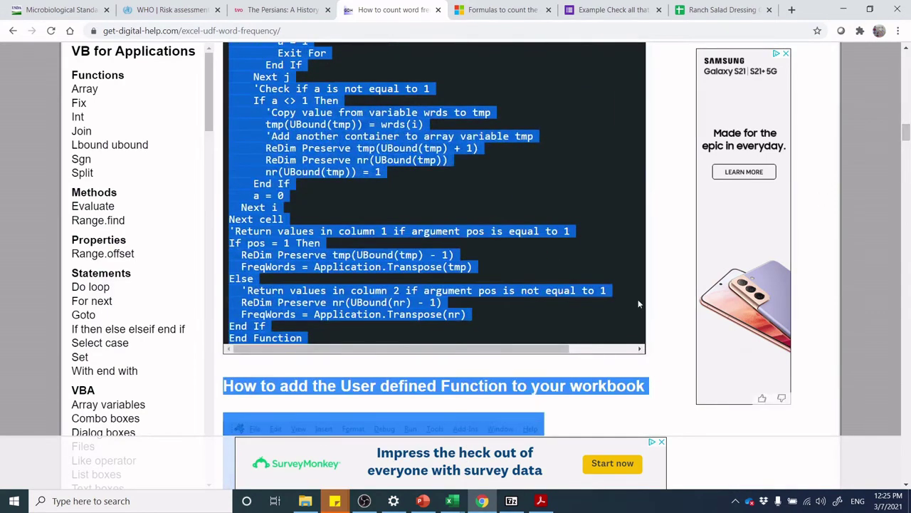
click(452, 500)
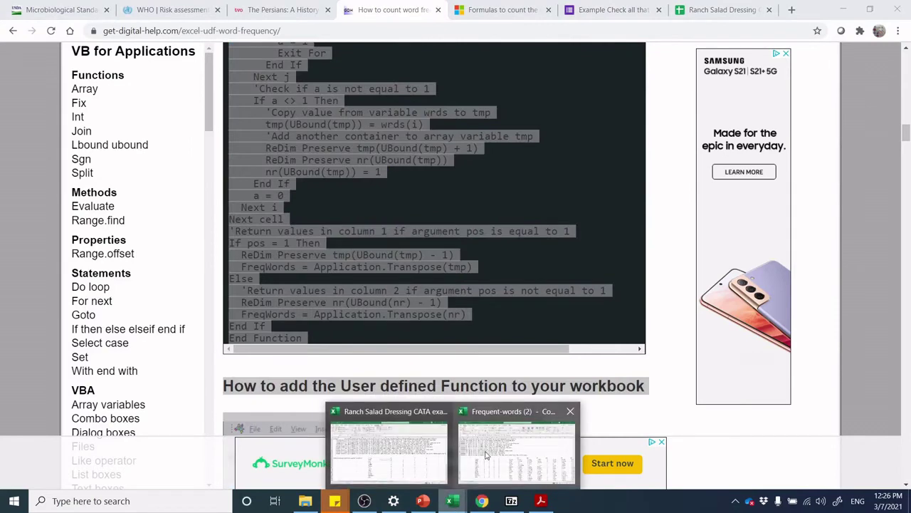
Bring up Frequent-words (2) and enable the Developer tab through Excel Options' Customize Ribbon.
click(486, 454)
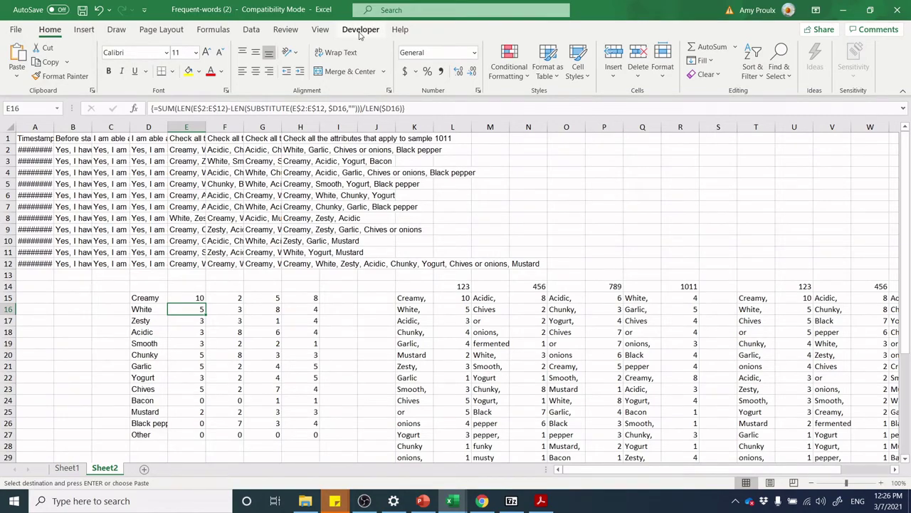
click(16, 29)
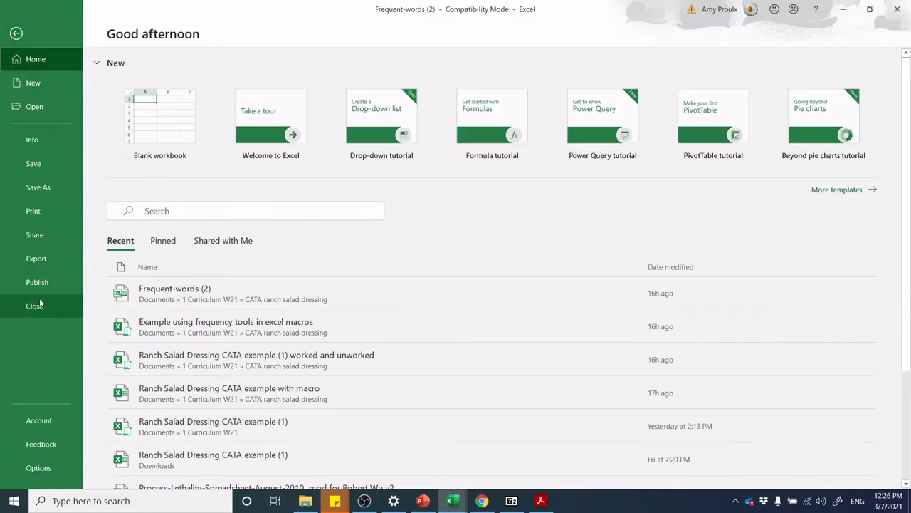
key(Escape)
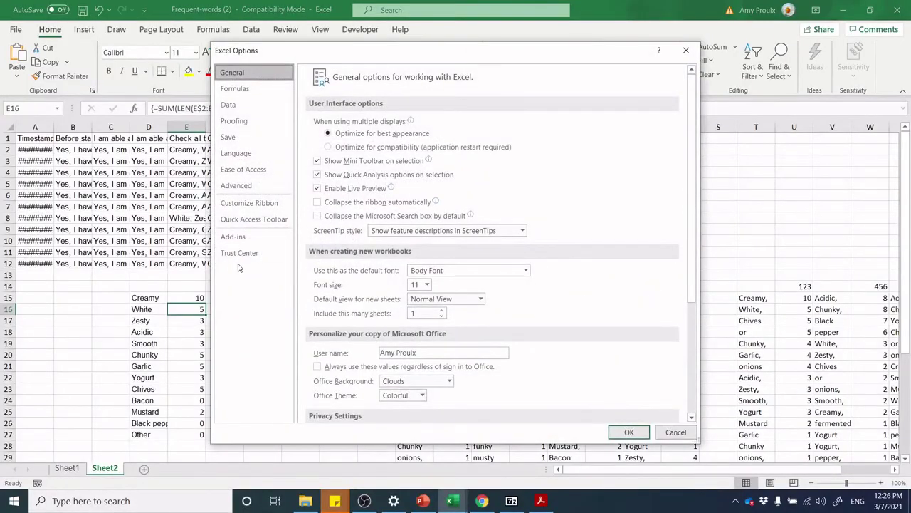
click(243, 204)
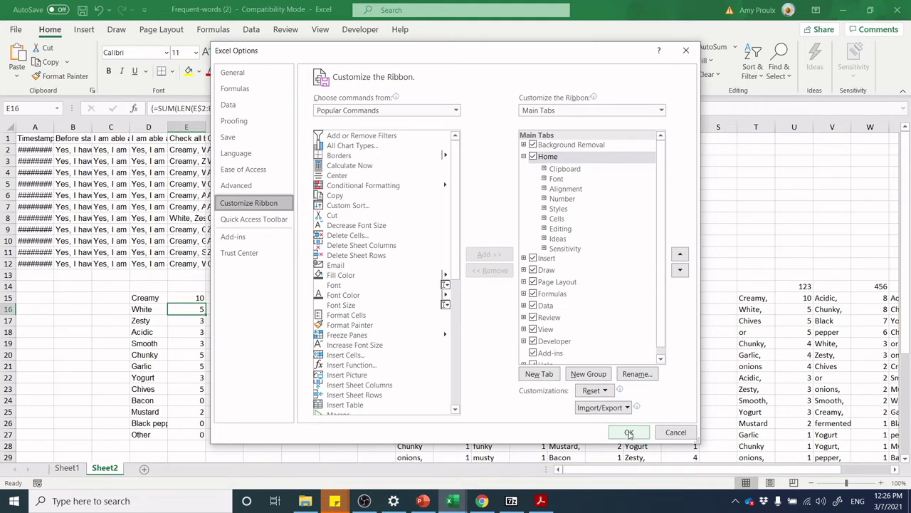
click(629, 434)
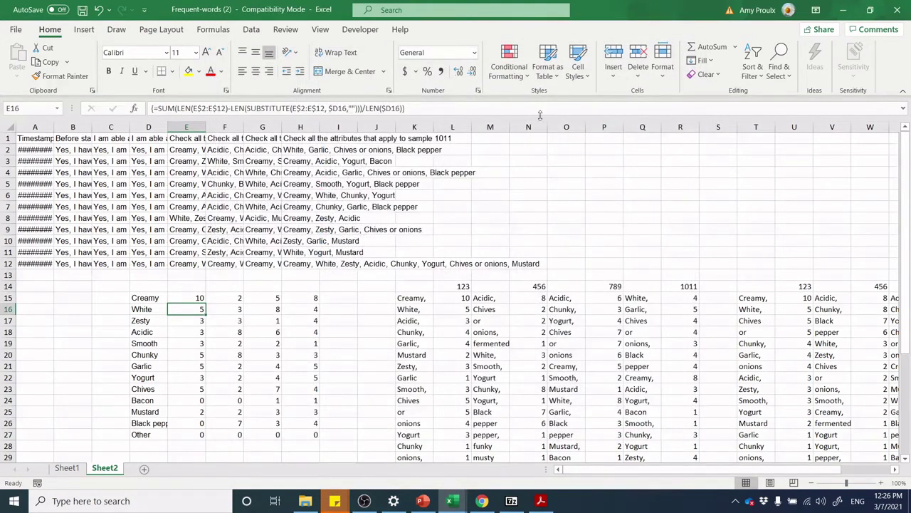
Open the Visual Basic editor and insert a new module under the Ranch Salad project's Modules.
click(369, 30)
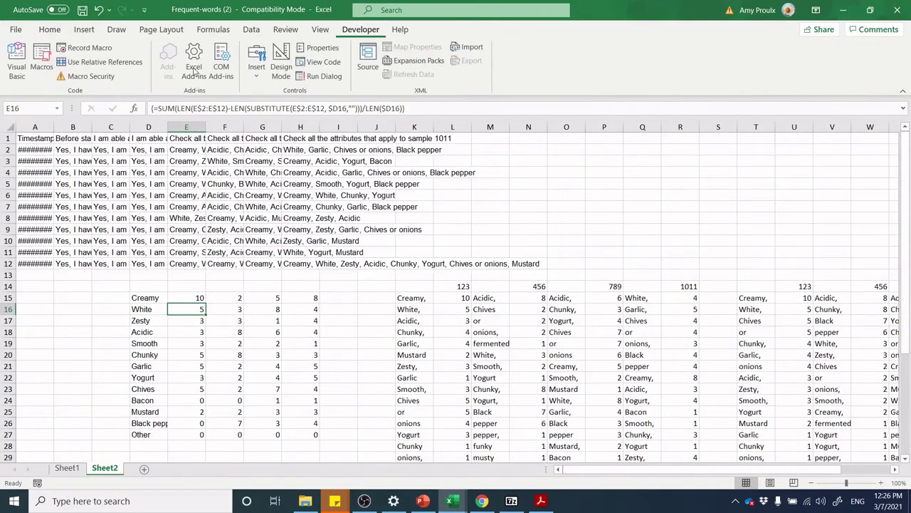
click(16, 62)
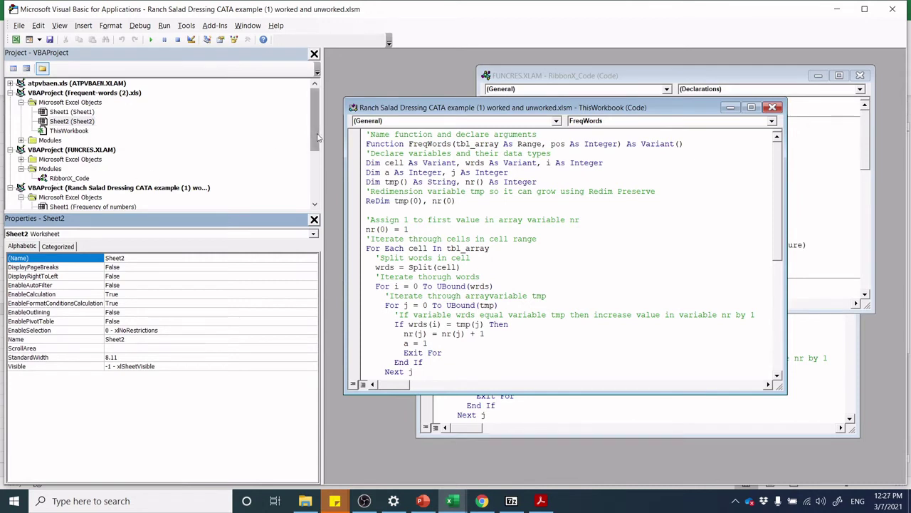
drag(310, 131, 331, 183)
click(50, 169)
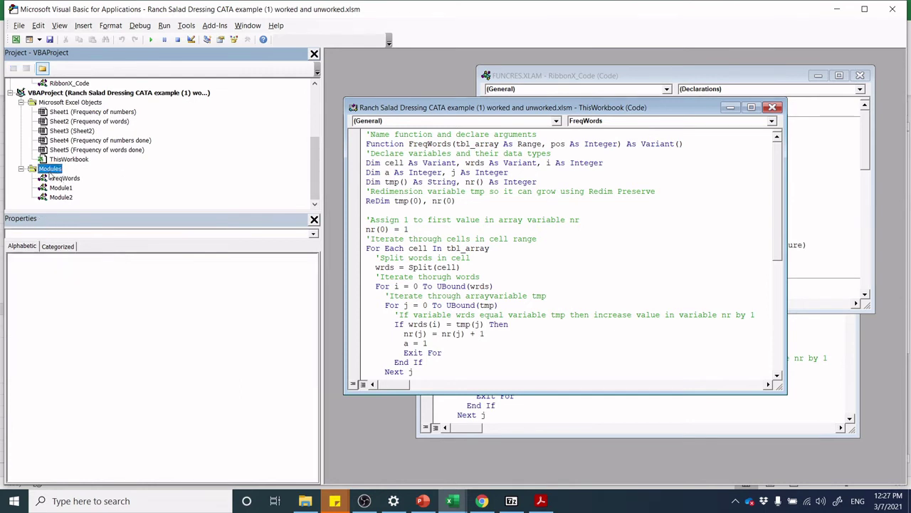
right_click(50, 173)
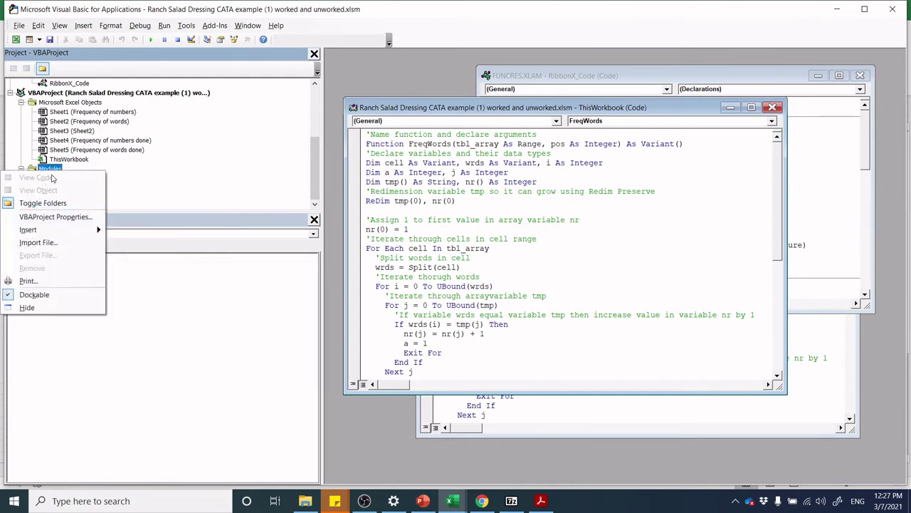
mouse_move(43, 229)
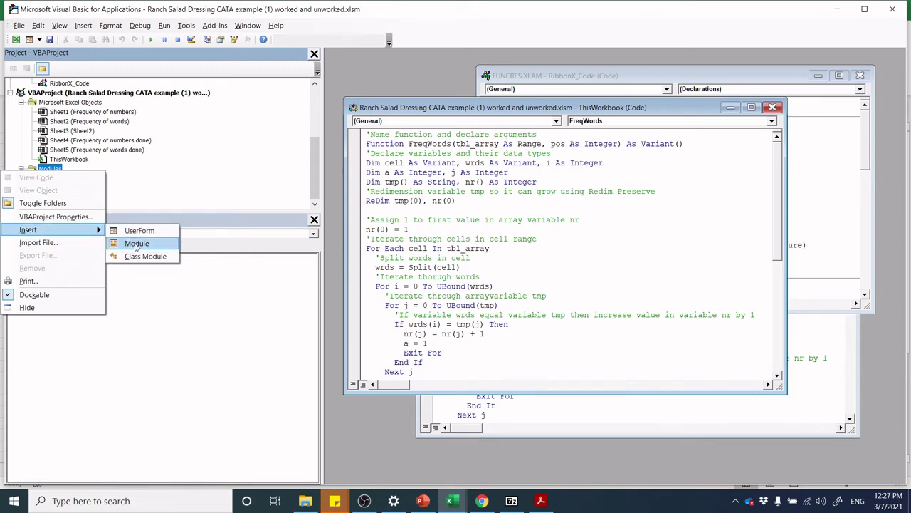
click(136, 244)
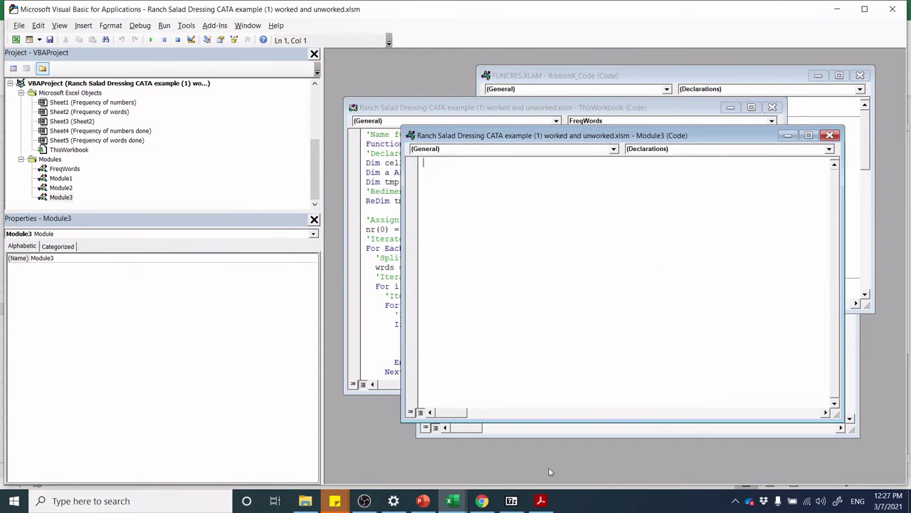
Copy the FreqWords code from Chrome, paste it into Module3, and close the code window.
click(482, 501)
right_click(442, 288)
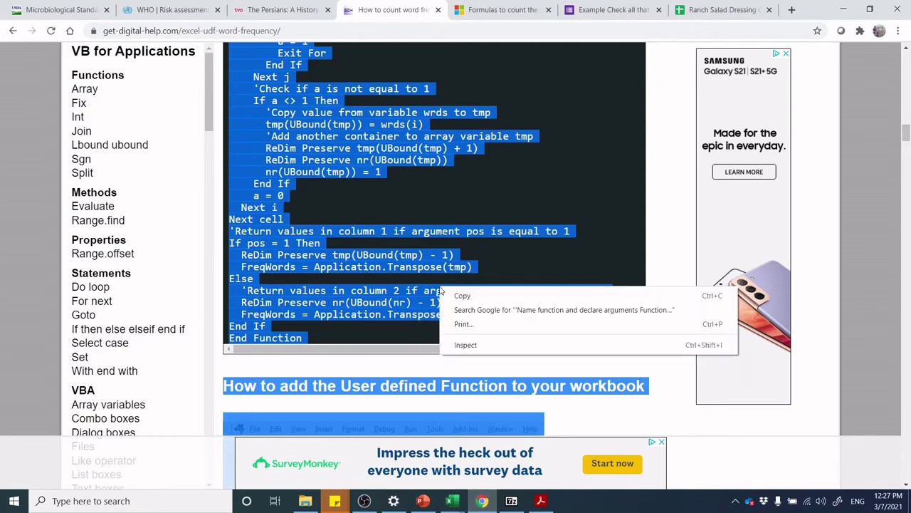
click(463, 295)
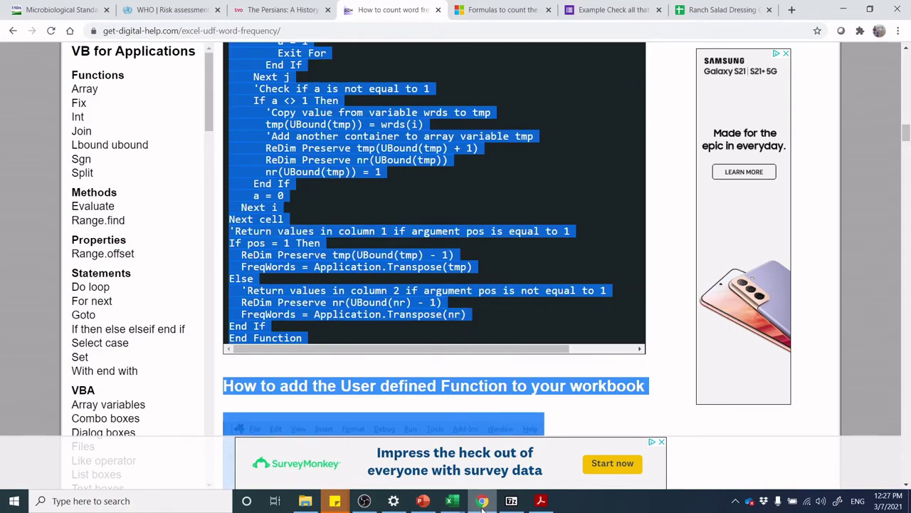
click(453, 501)
click(603, 460)
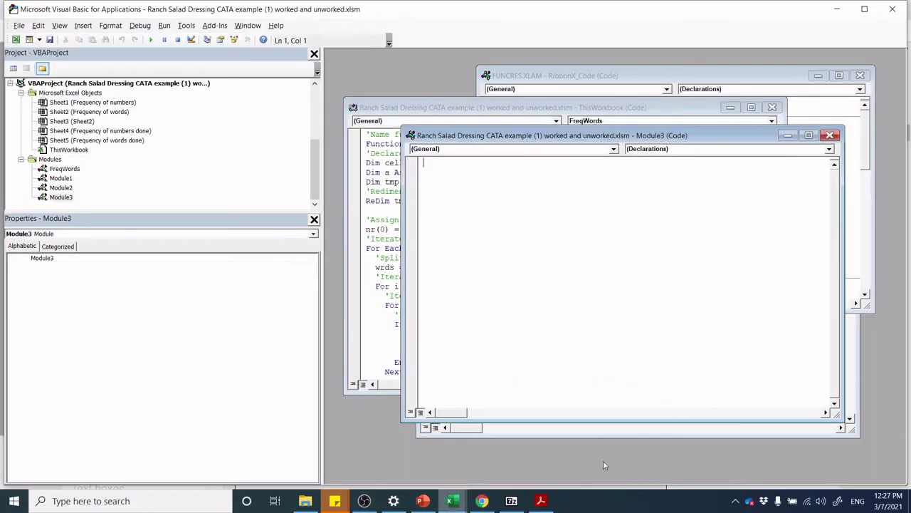
key(ctrl+v)
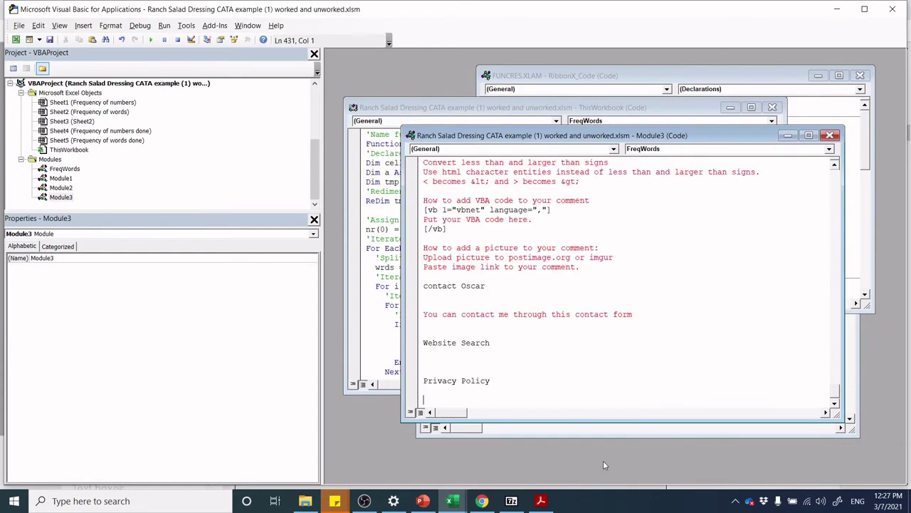
click(830, 136)
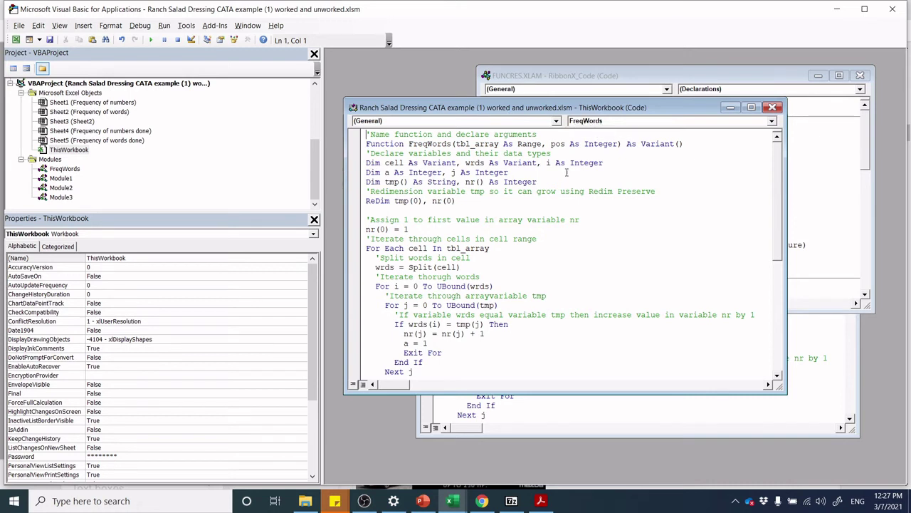
Switch back to the Frequent-words (2) workbook's Sheet2.
click(451, 501)
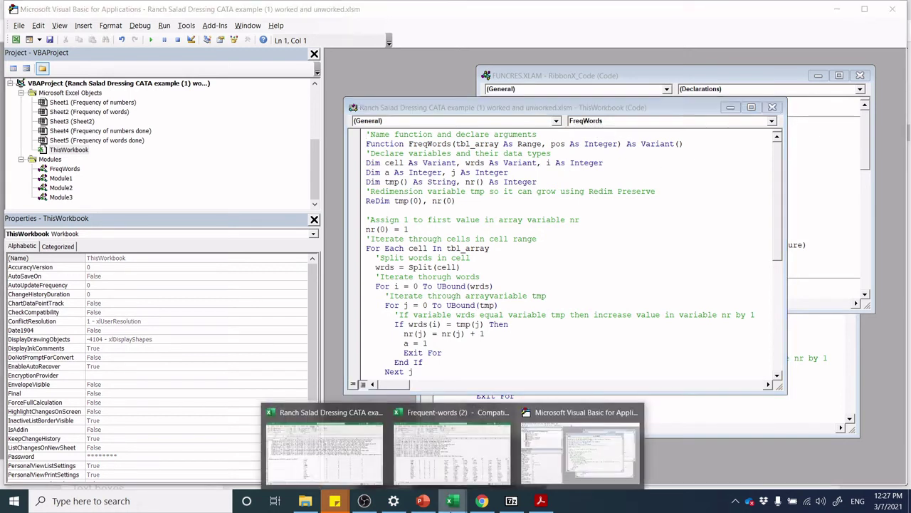
click(544, 475)
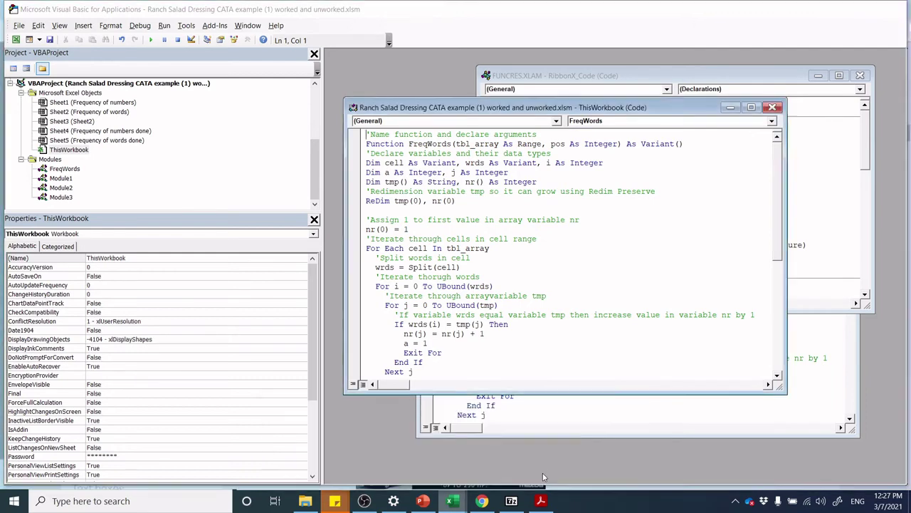
click(452, 500)
click(460, 475)
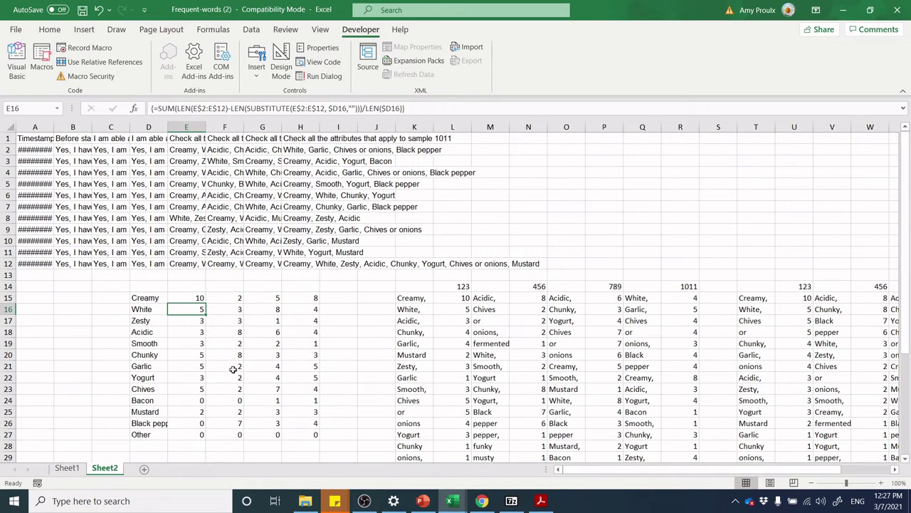
Review Sheet1 and Sheet2 of the Frequent-words example, then bring up the Ranch Salad Dressing workbook.
click(68, 468)
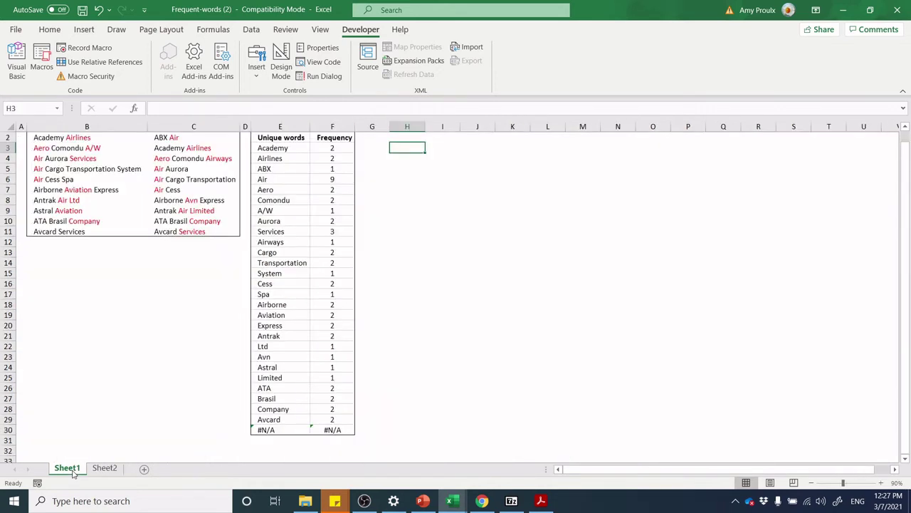
click(104, 468)
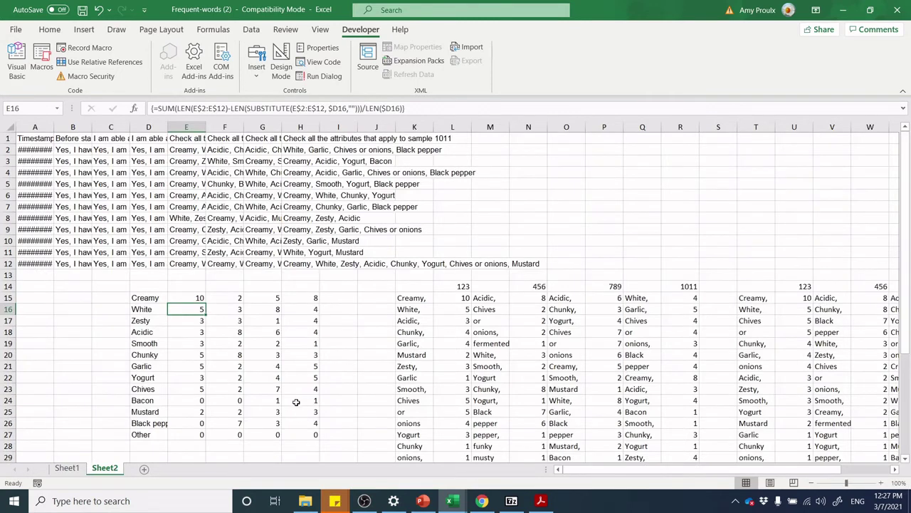
mouse_move(453, 501)
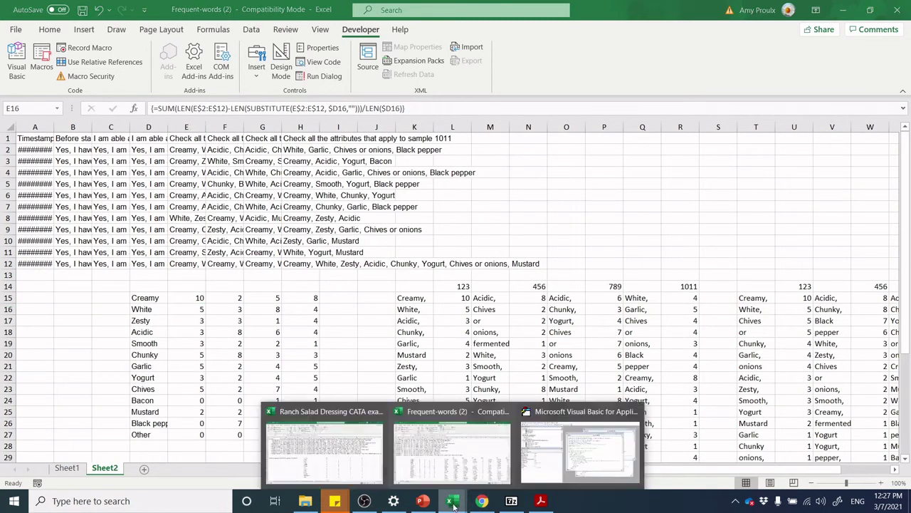
click(454, 463)
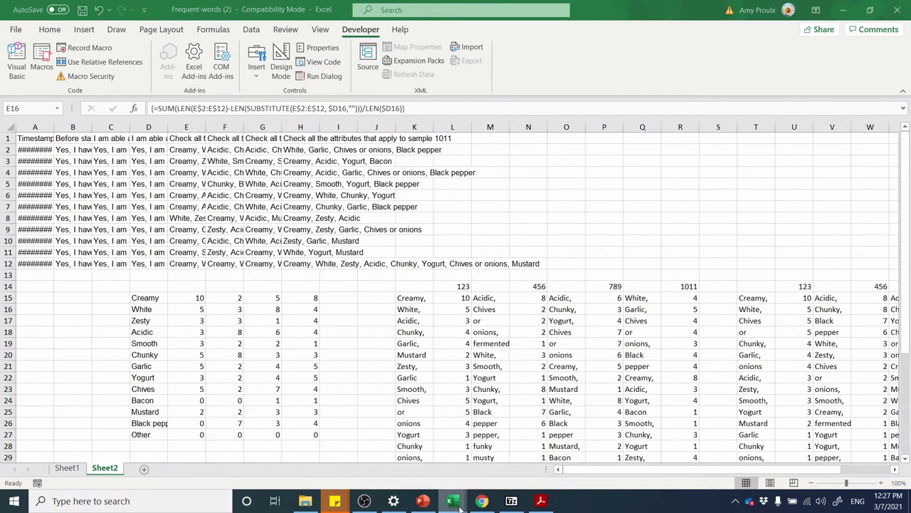
mouse_move(456, 502)
click(332, 459)
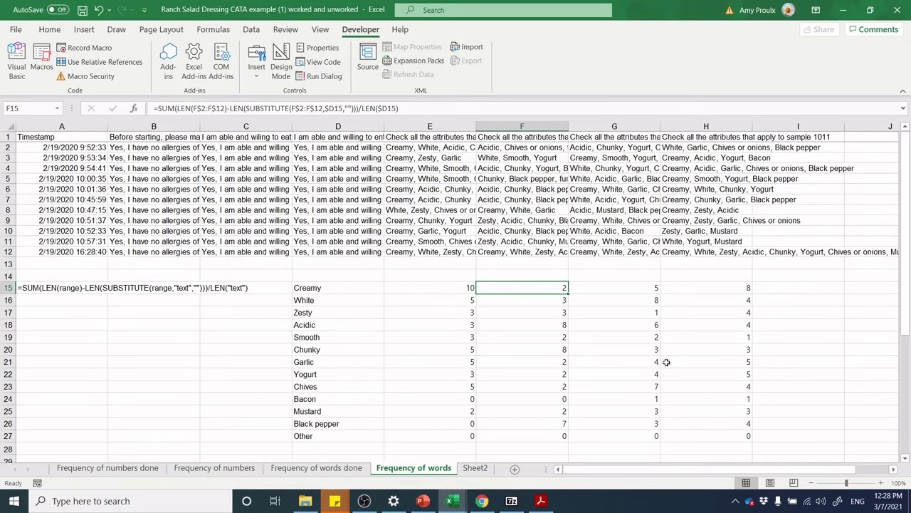
drag(907, 253, 908, 294)
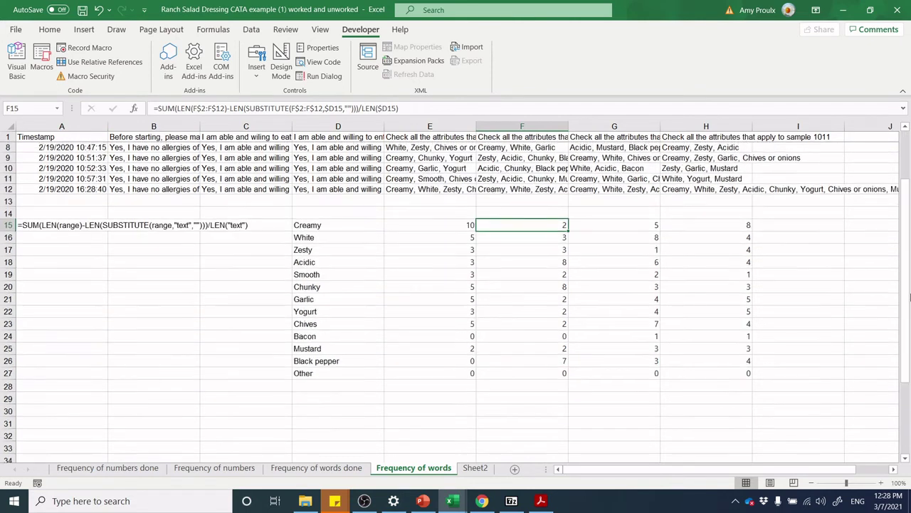
Start a VBAProject.FreqWords.FreqWords formula in cell E30.
click(334, 410)
click(400, 409)
text(=f)
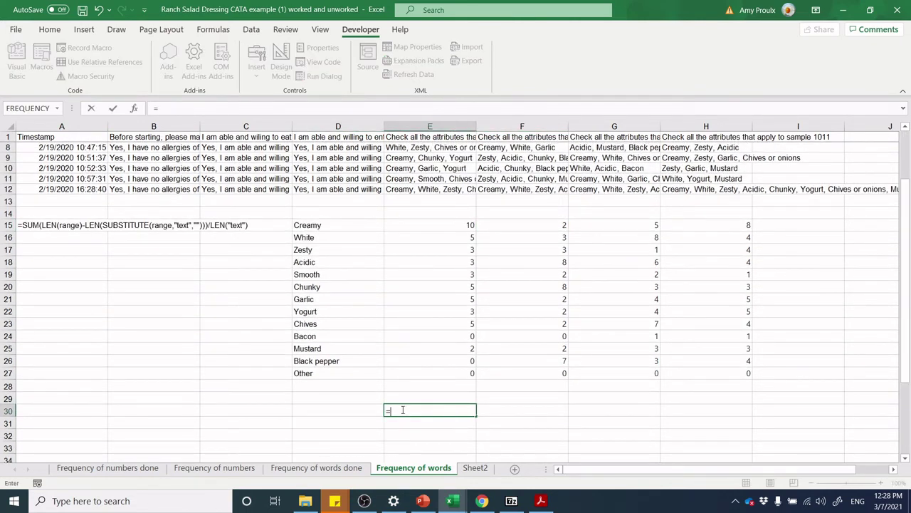
text(e)
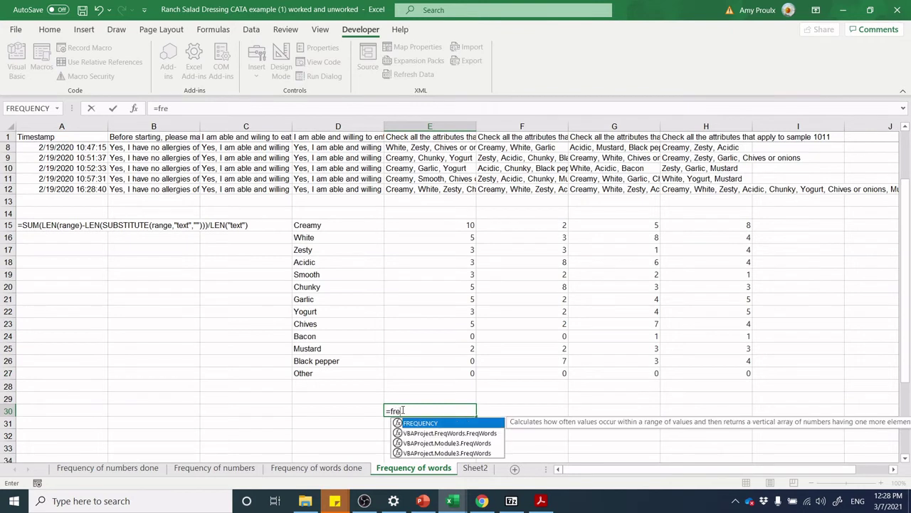
text(qw)
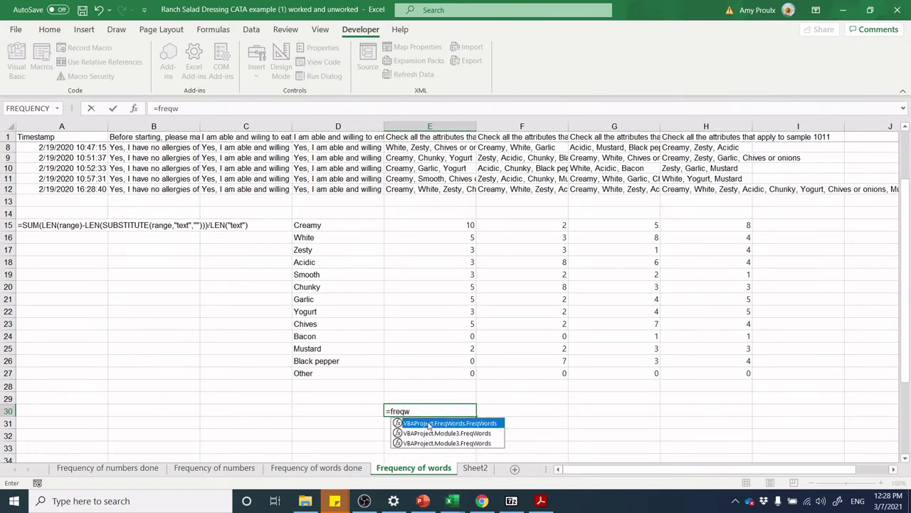
double_click(429, 424)
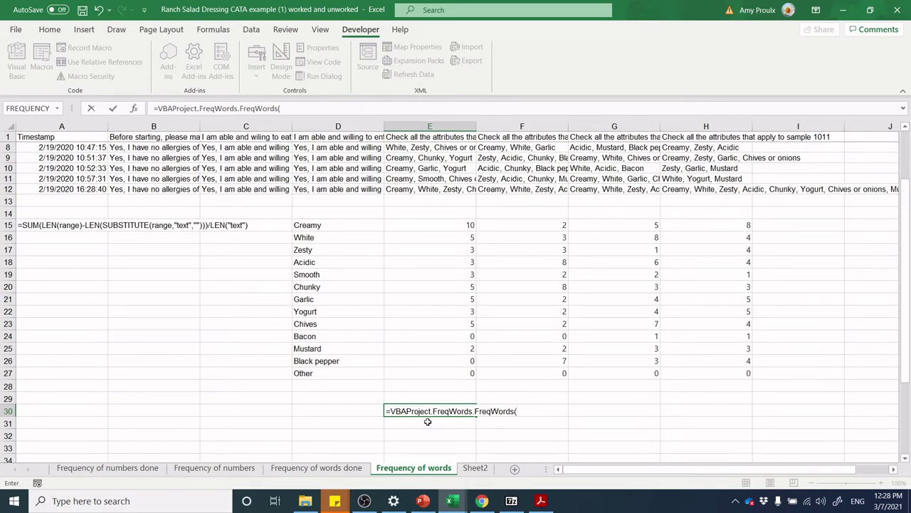
Feed it range E2:E12, commit, and dismiss the ambiguous-name compile error.
drag(907, 256, 908, 213)
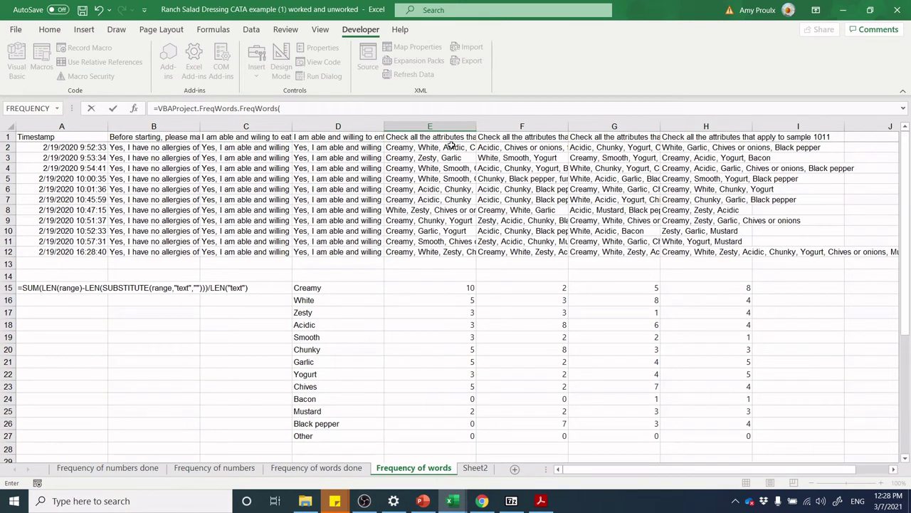
drag(451, 146, 449, 250)
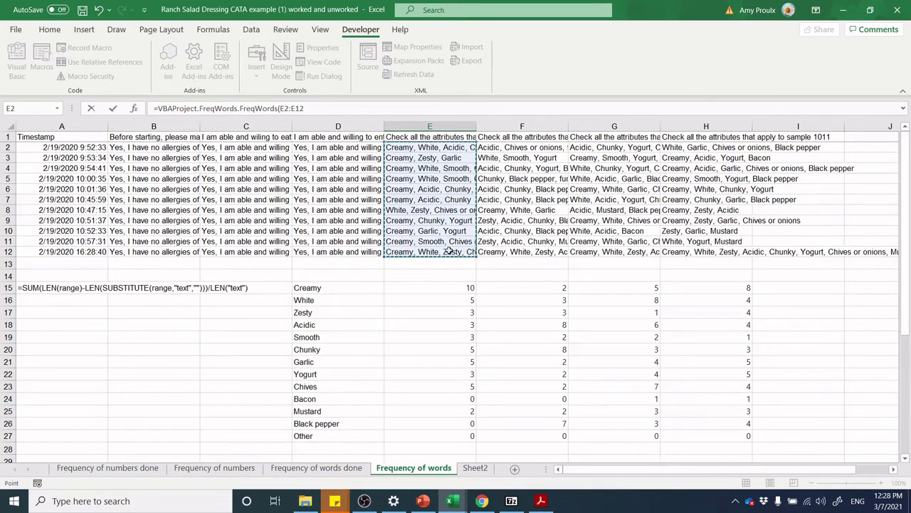
text(, 1)
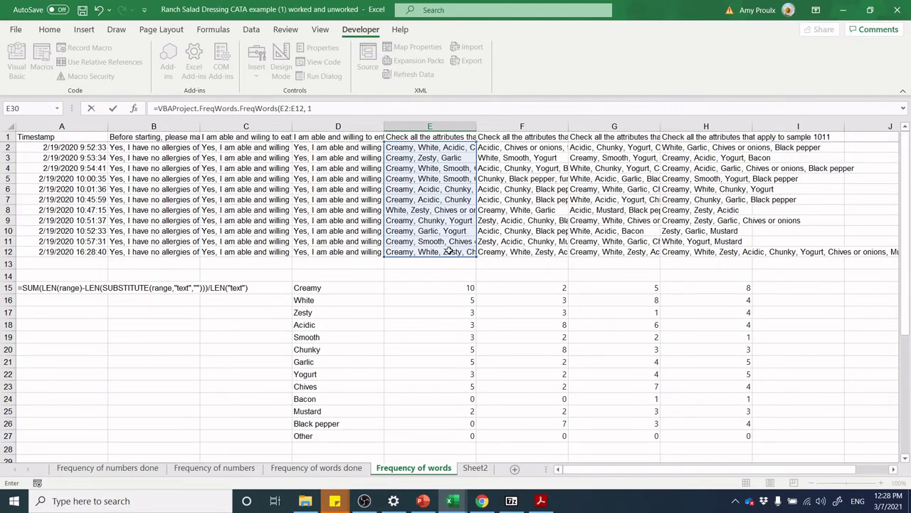
key(Return)
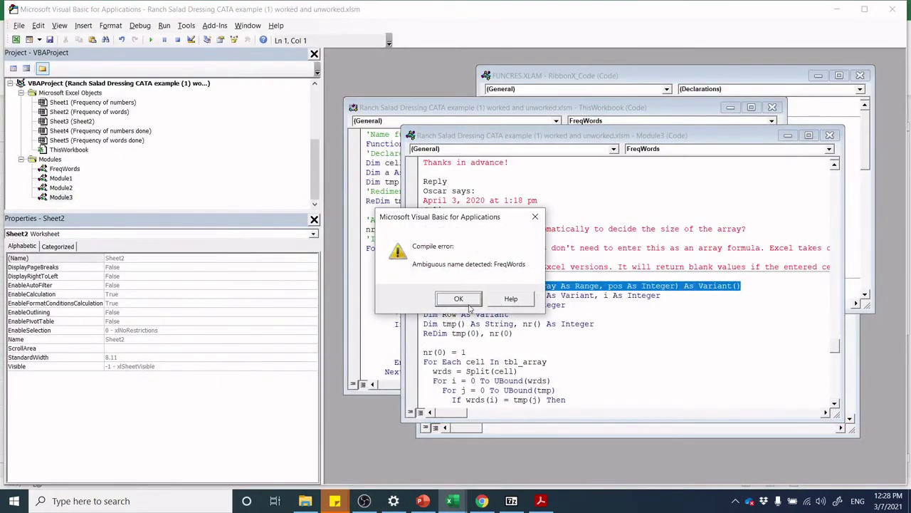
click(470, 302)
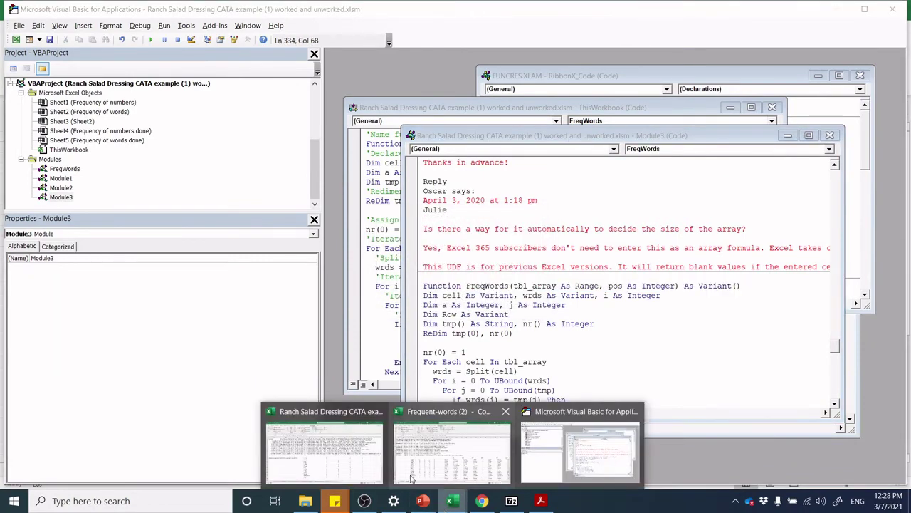
click(361, 467)
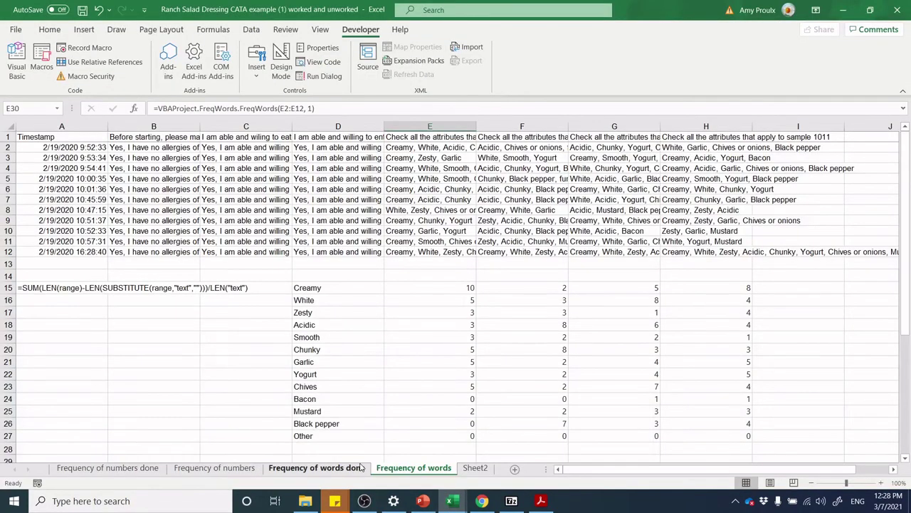
In the Frequent-words example workbook, clear the old count table E15:I27.
mouse_move(452, 500)
click(461, 482)
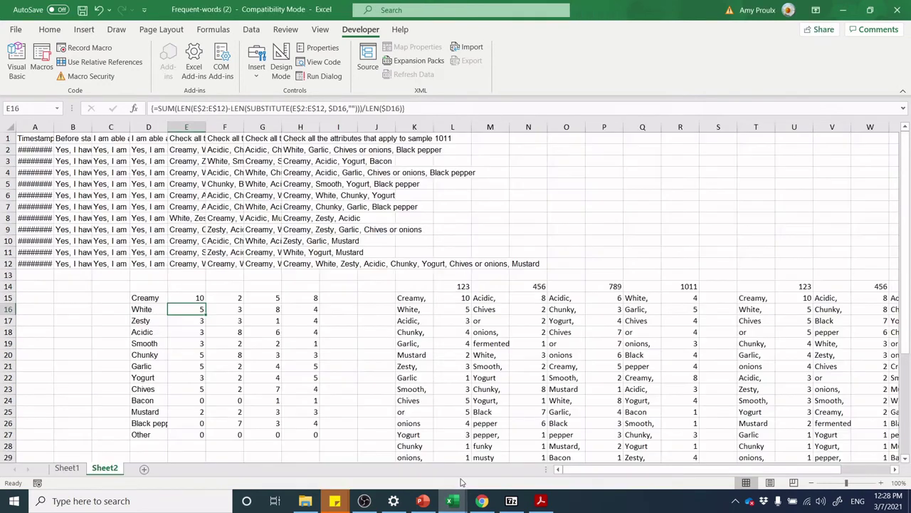
click(193, 297)
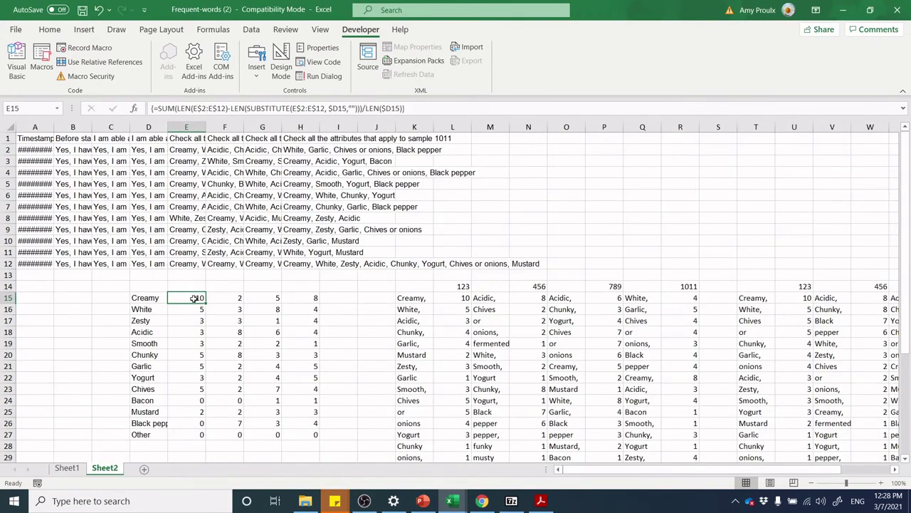
drag(193, 298, 328, 438)
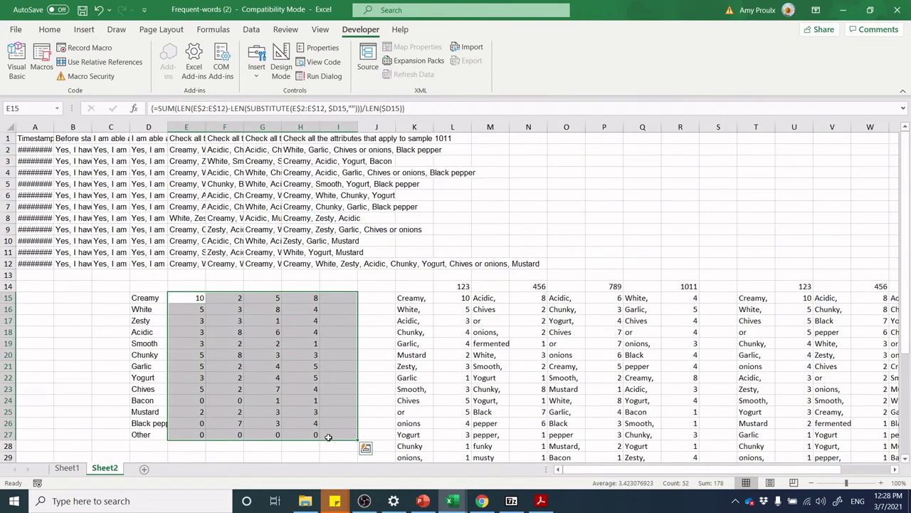
key(Delete)
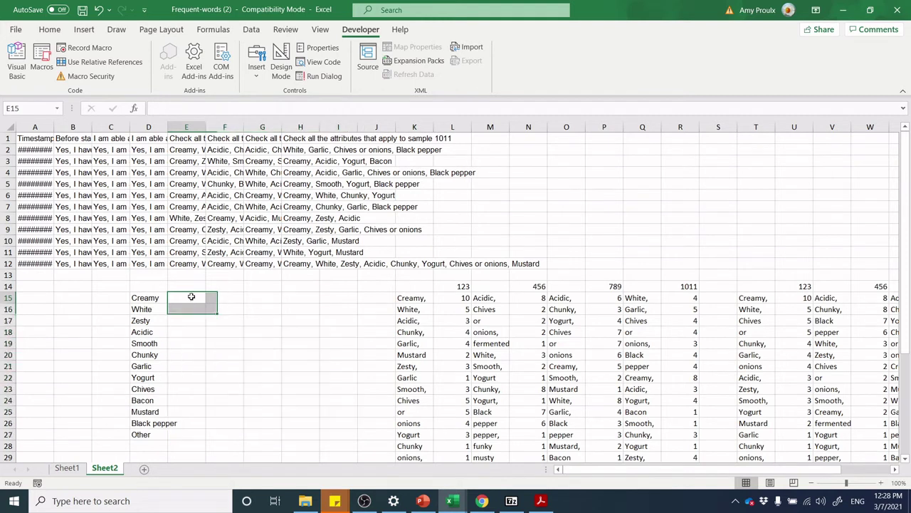
Enter =FreqWords(E2:E12, 1) in E15 to spill the distinct word list.
click(190, 297)
text(=fre)
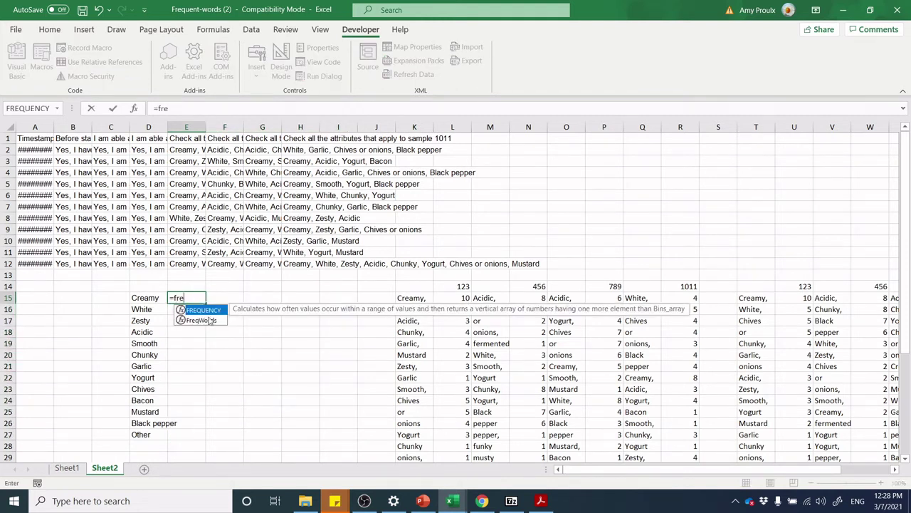
key(Down)
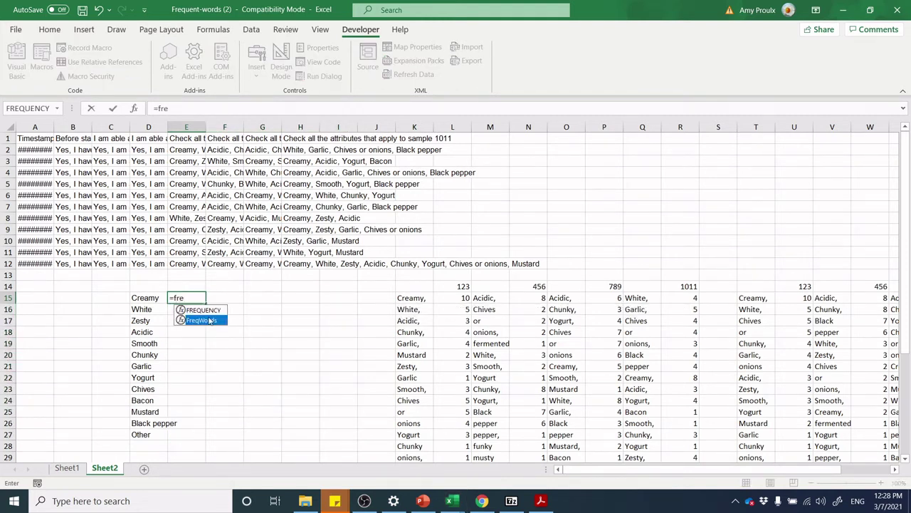
double_click(201, 319)
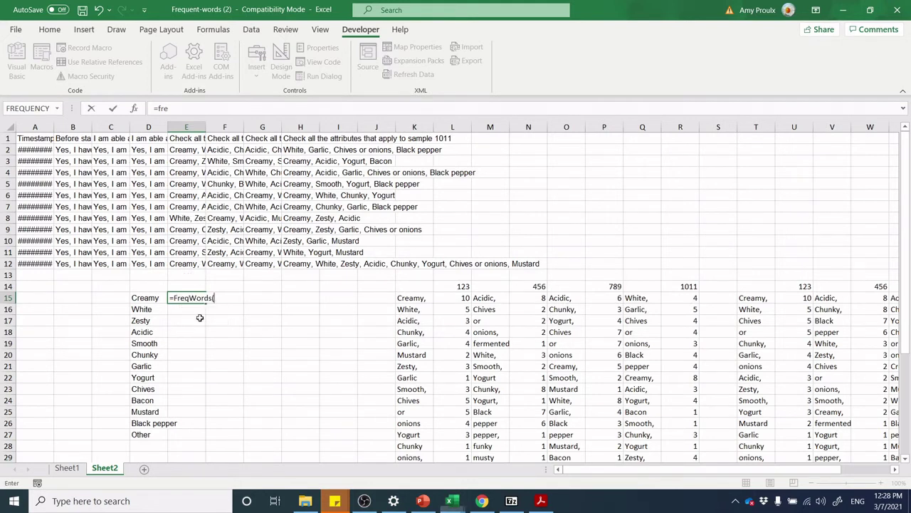
drag(184, 262, 186, 151)
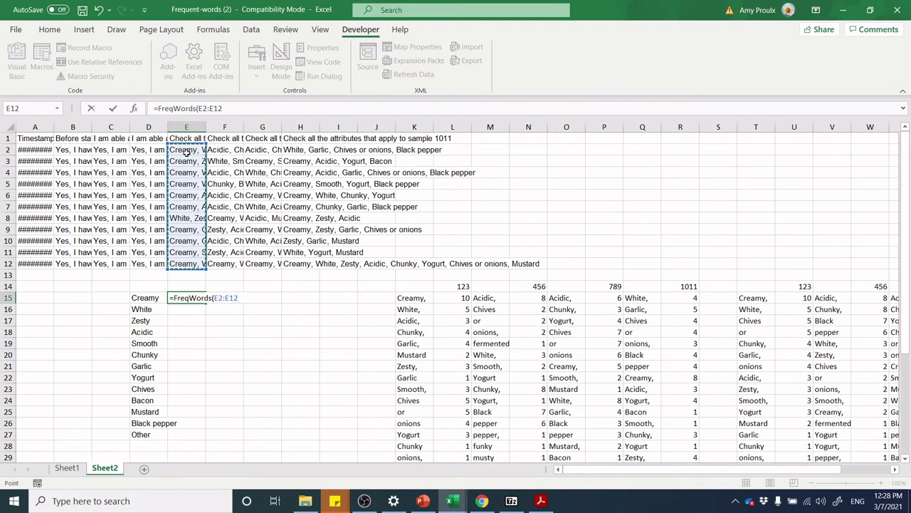
text(, 1))
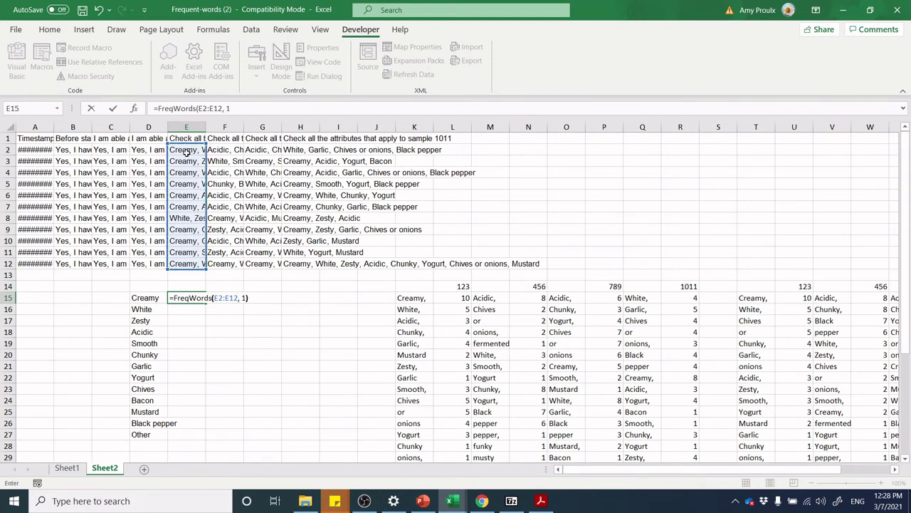
key(Return)
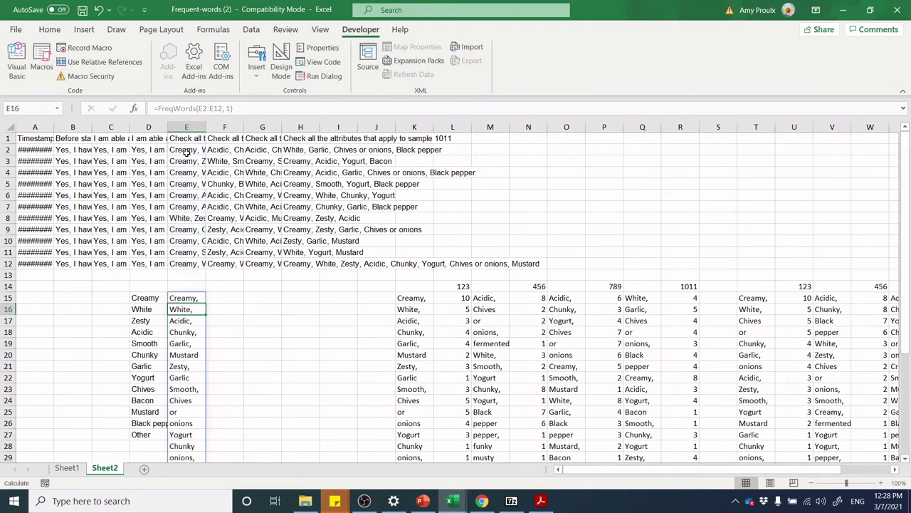
Enter =FreqWords(E2:E12, 2) in F15 so counts spill beside the words (Creamy 10, White 5).
click(212, 298)
text(=)
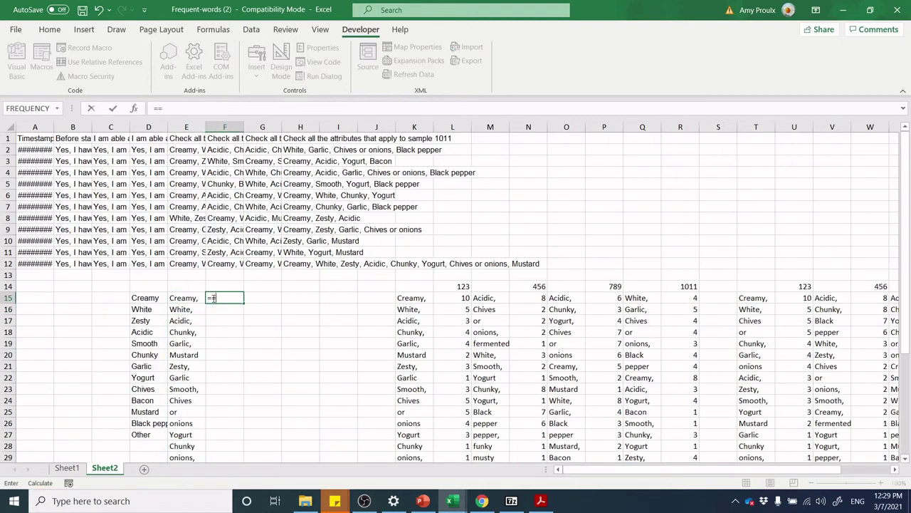
text(fre)
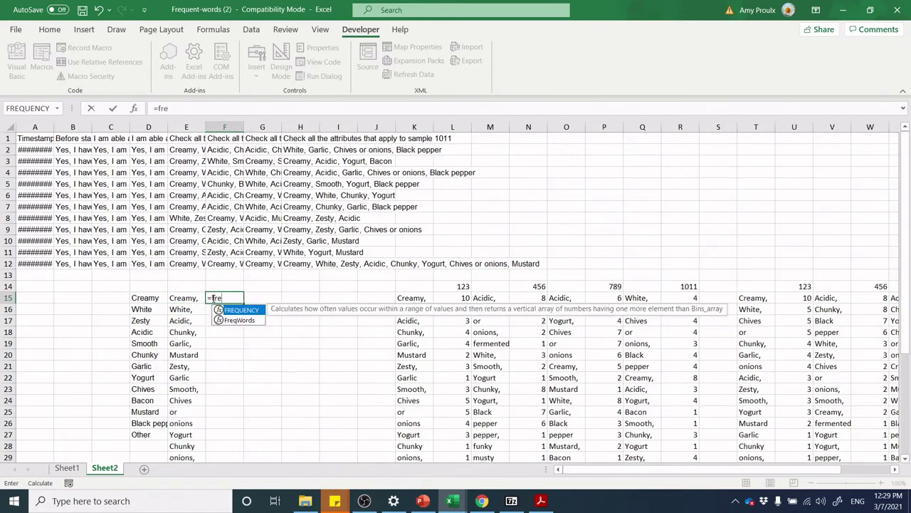
double_click(238, 320)
click(237, 321)
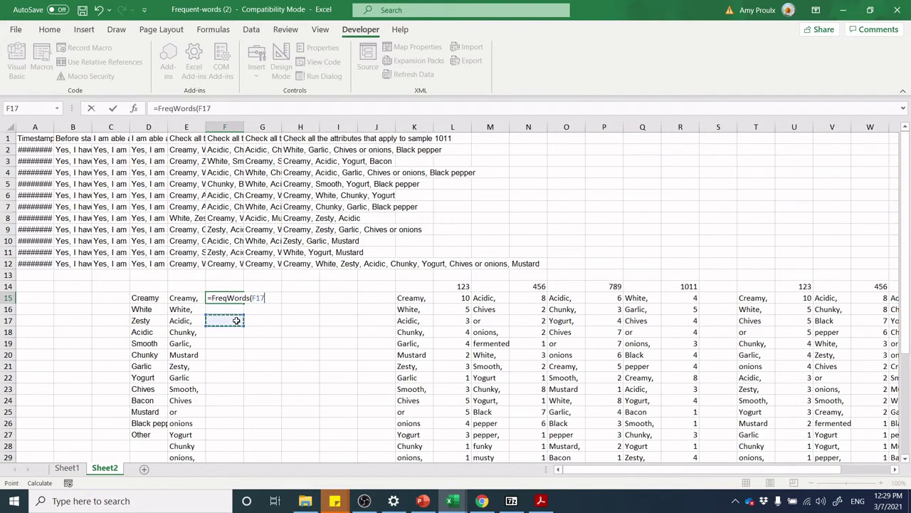
key(BackSpace)
key(BackSpace)
key(BackSpace)
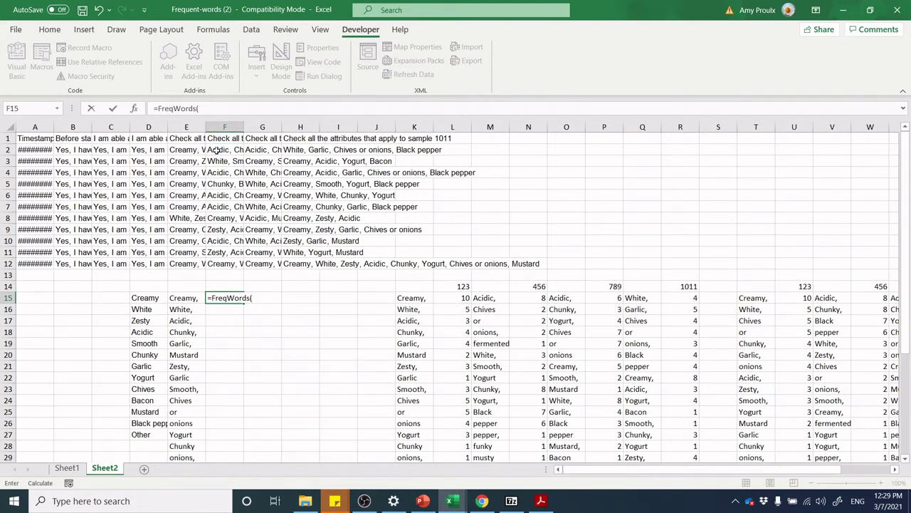
drag(188, 151, 198, 261)
text(, 2)
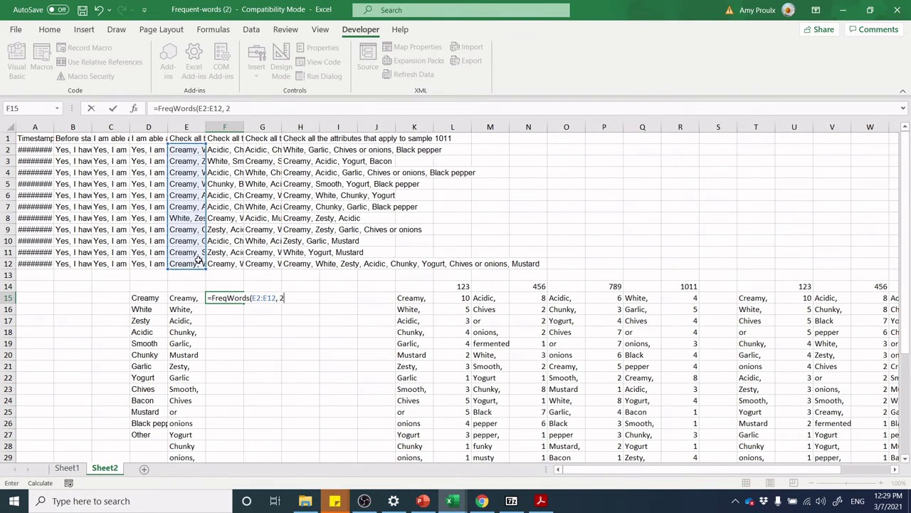
key(Return)
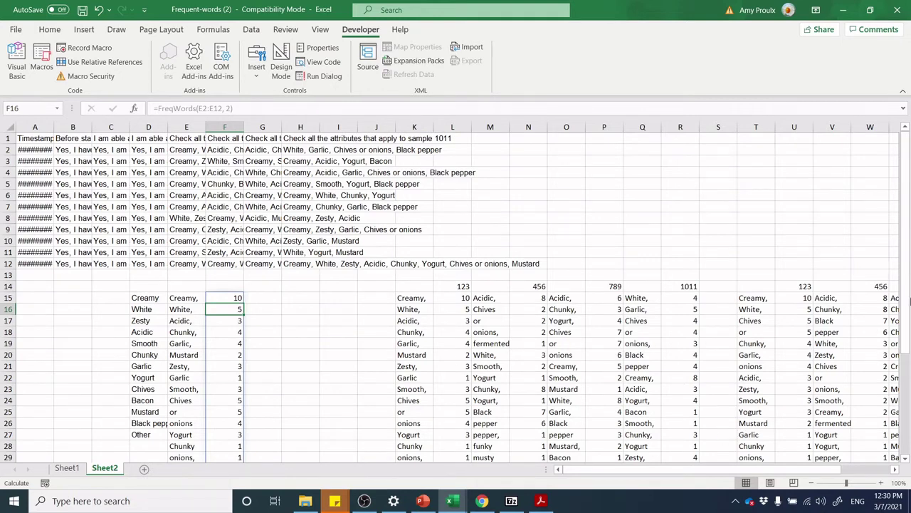
scroll(907, 350, down, 3)
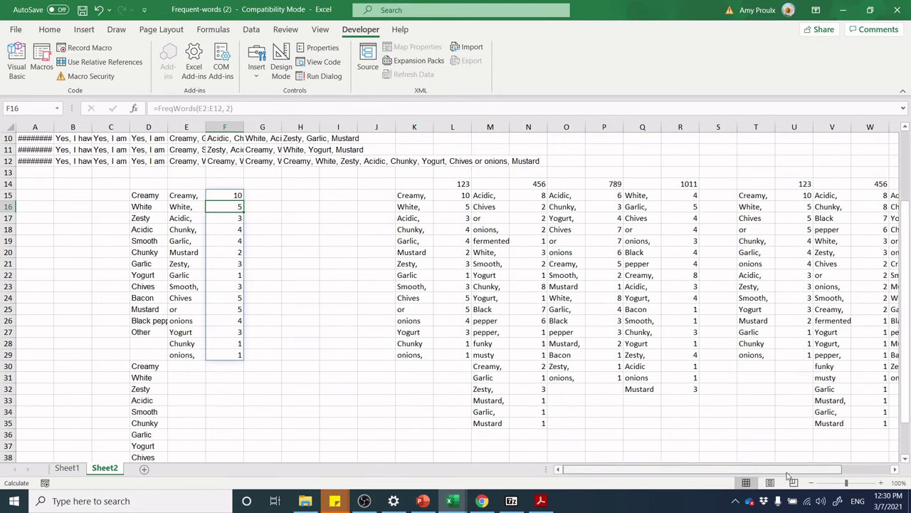
drag(788, 472, 831, 467)
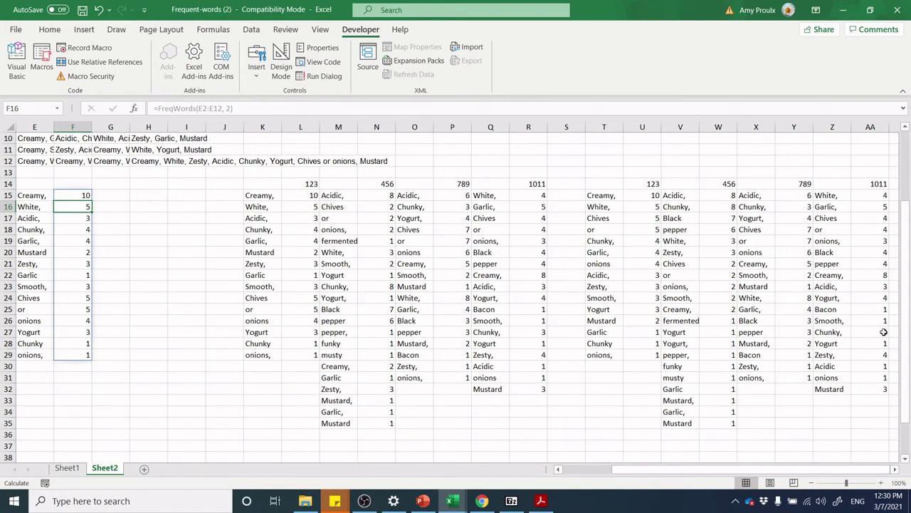
click(303, 195)
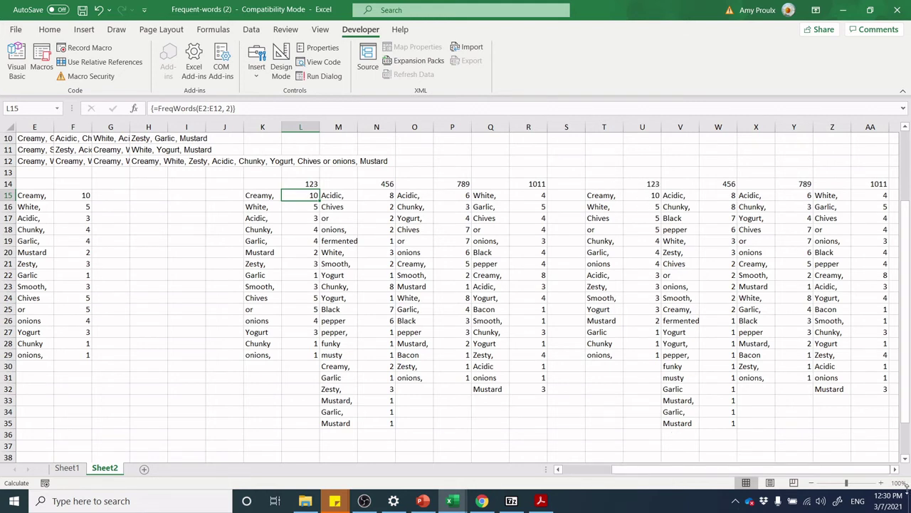
scroll(895, 471, right, 3)
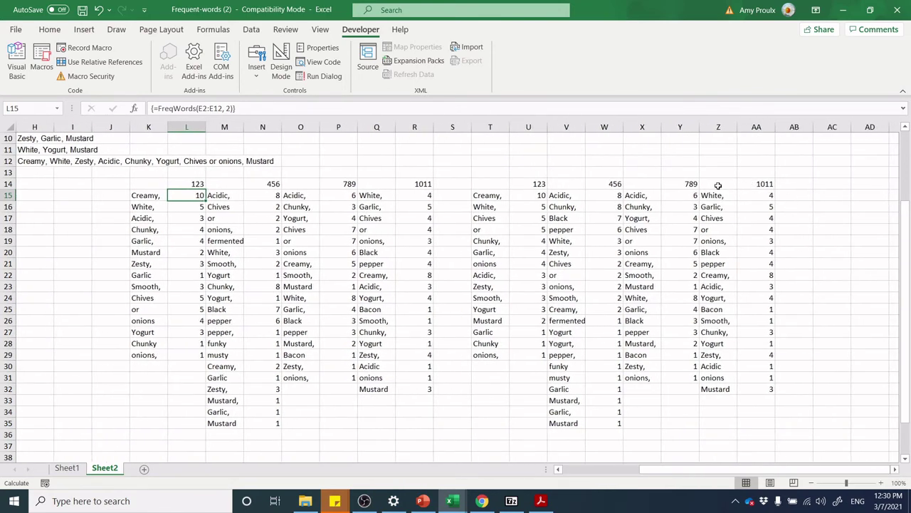
drag(719, 188, 762, 388)
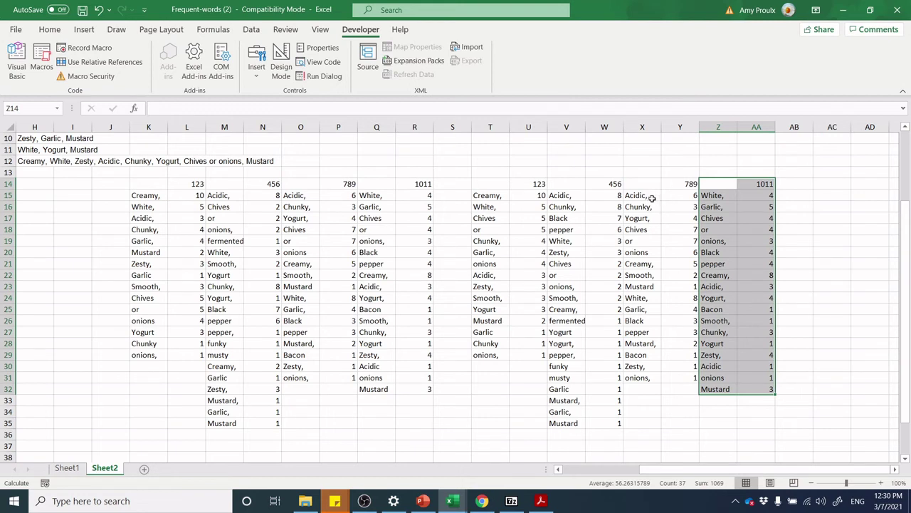
Custom-sort X15:Y31 by column Y, largest to smallest.
drag(638, 184, 673, 312)
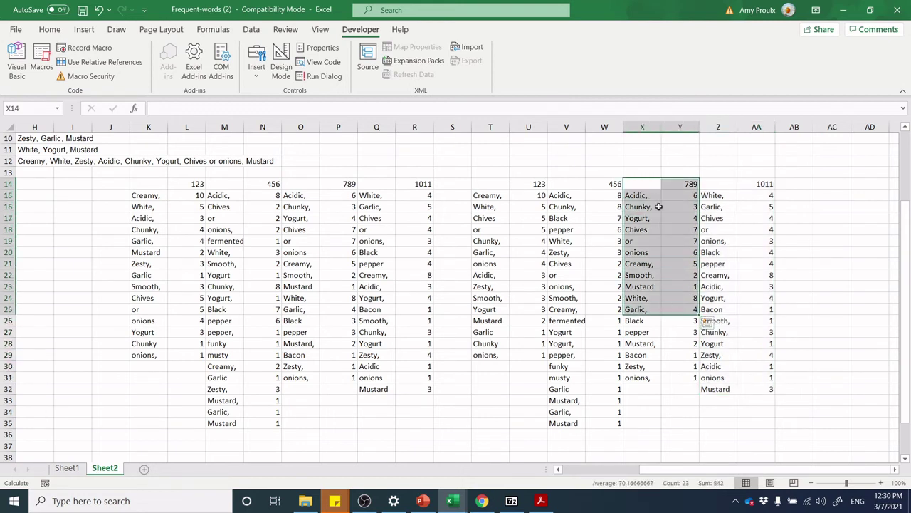
click(648, 195)
key(F2)
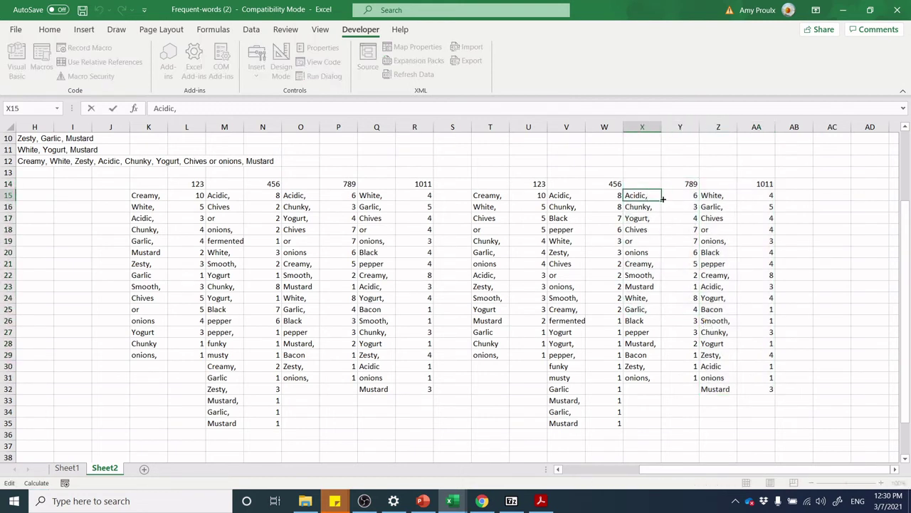
drag(691, 377, 636, 197)
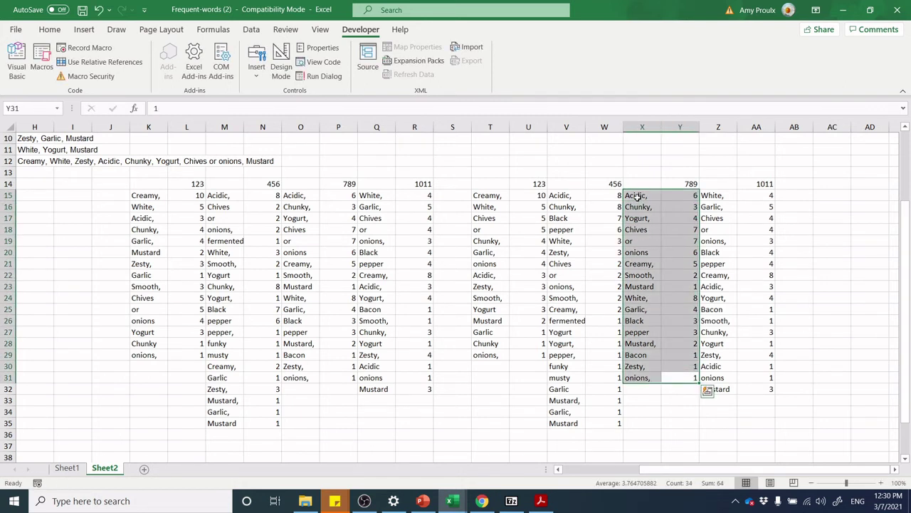
click(50, 30)
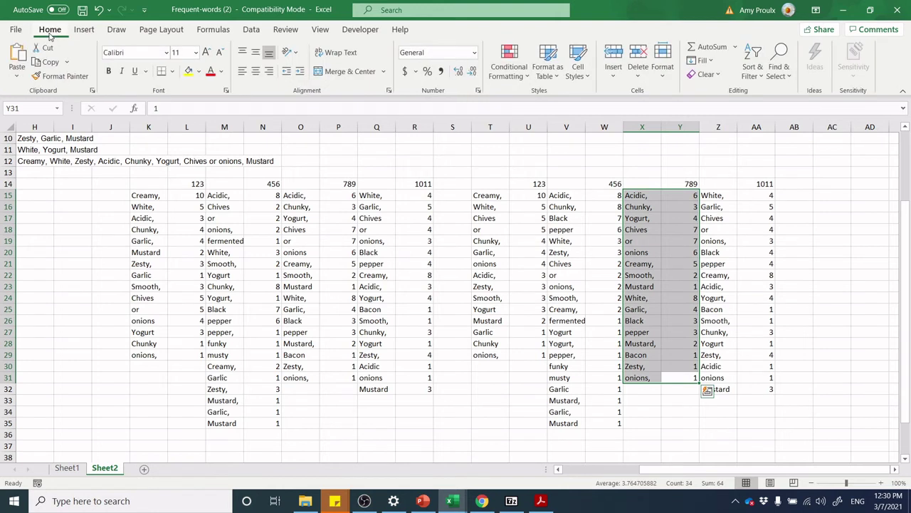
click(759, 80)
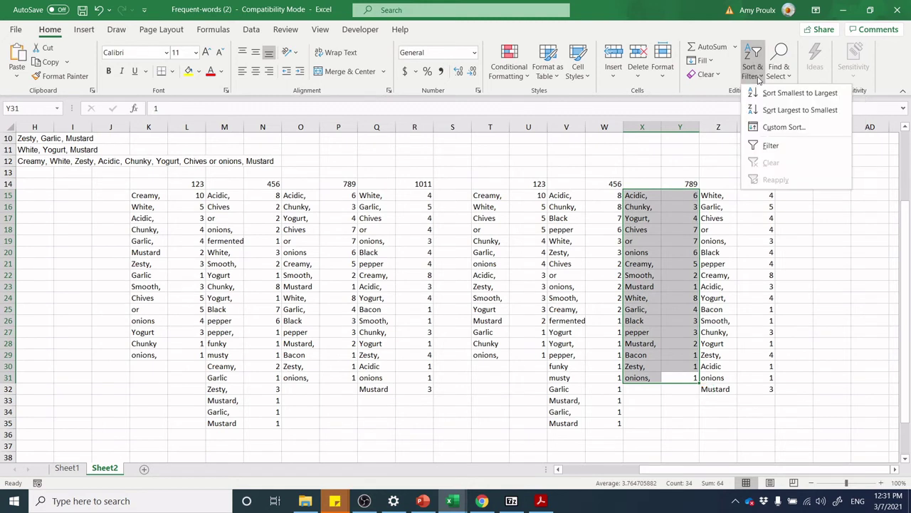
click(778, 128)
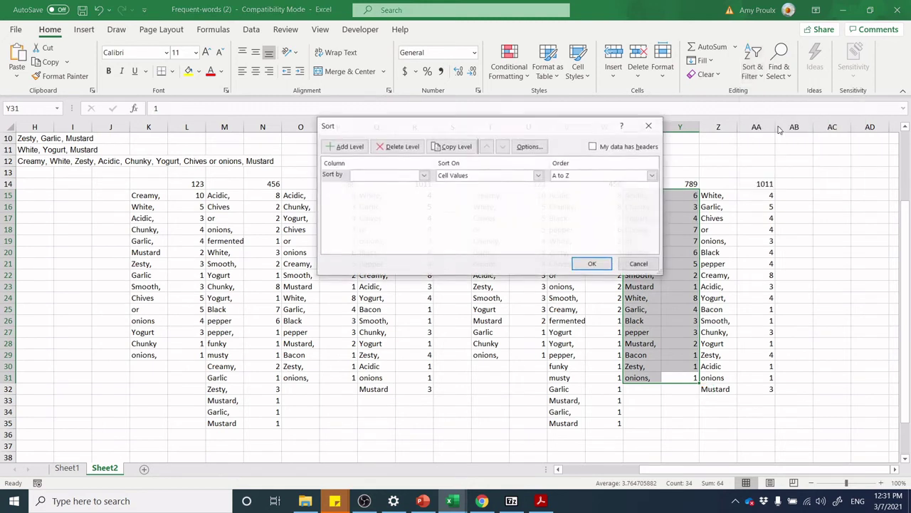
click(424, 175)
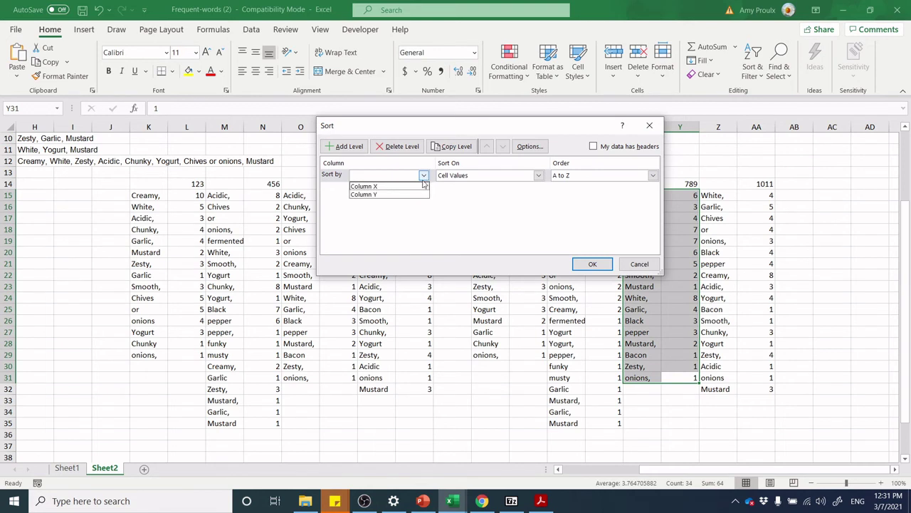
click(419, 195)
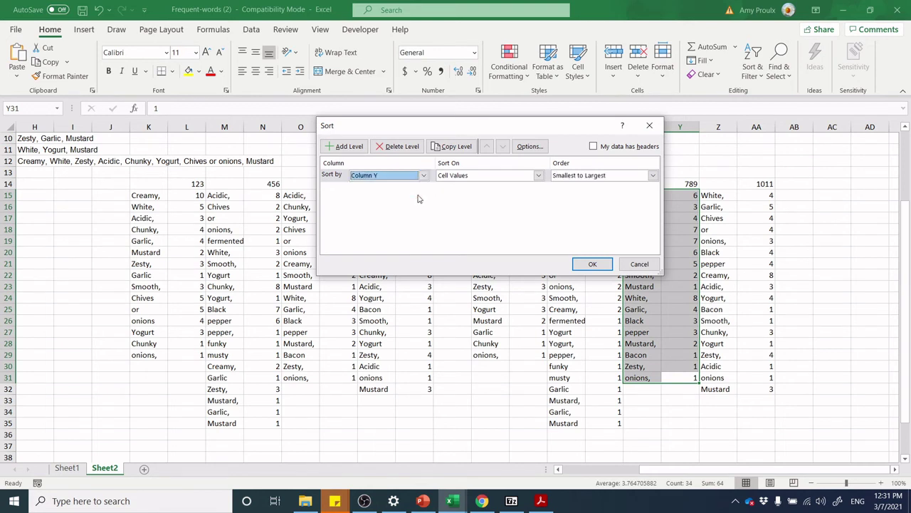
click(652, 176)
click(645, 194)
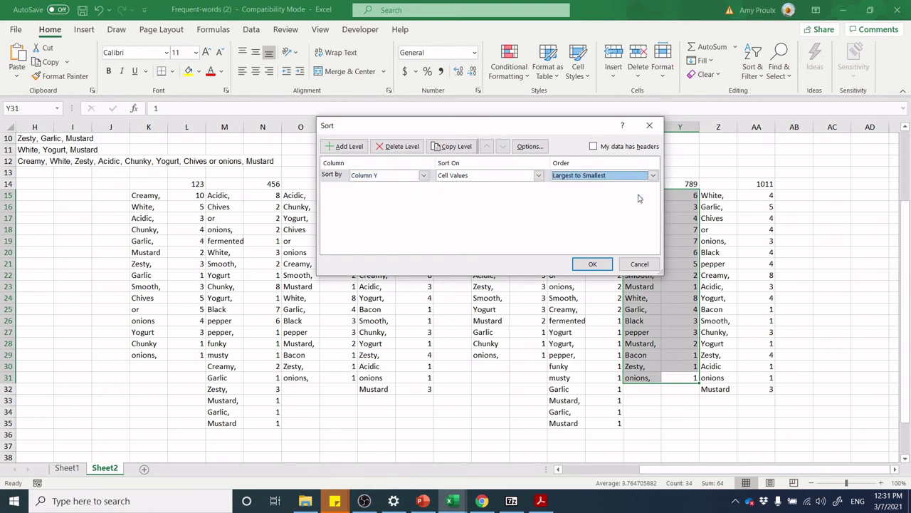
click(594, 264)
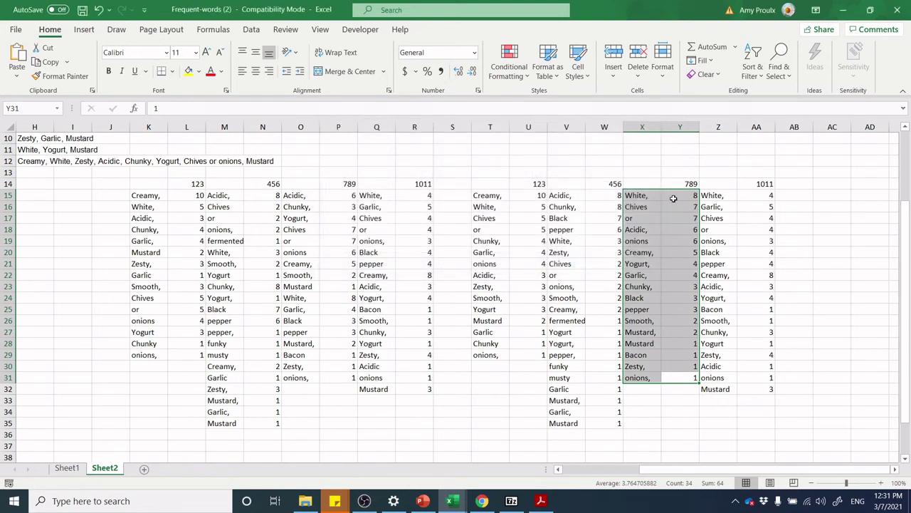